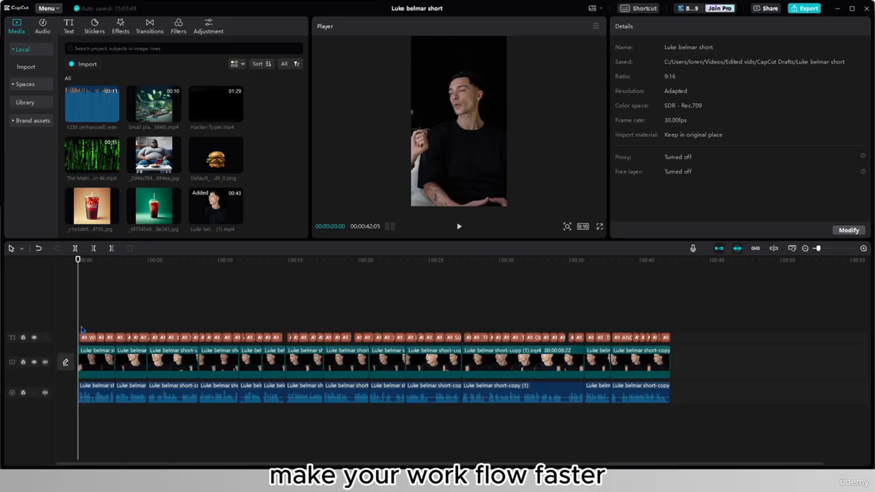
Add the Small plant growing clip above the main video at about 00:00:01:27 and enlarge it to 178% to fill the frame
drag(153, 104, 105, 321)
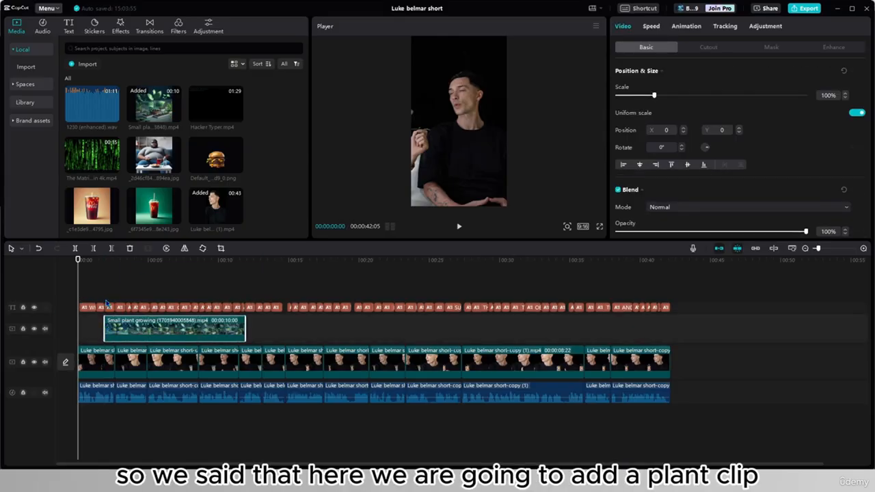
click(106, 303)
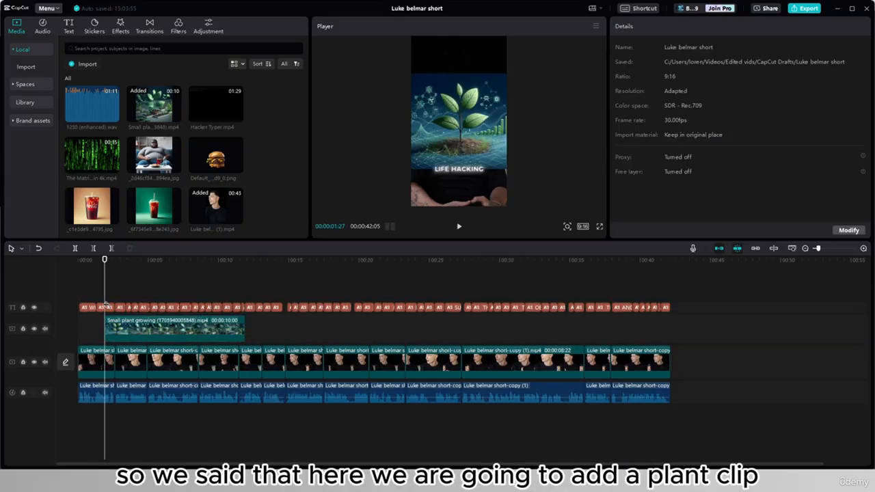
click(130, 340)
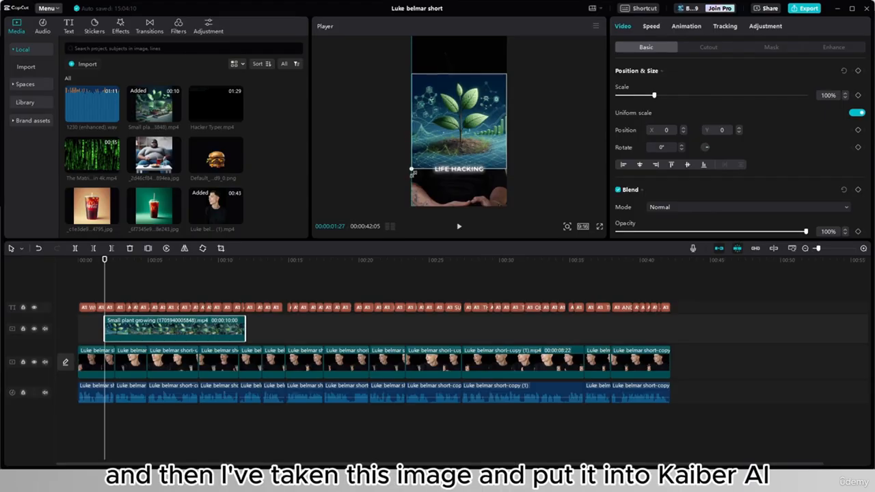
drag(412, 171, 348, 213)
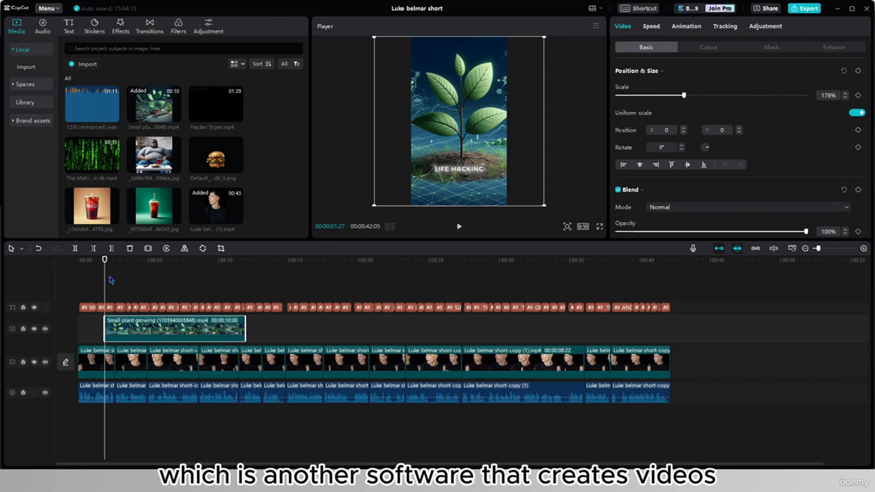
Mute the audio track and play back the plant clip section
click(45, 393)
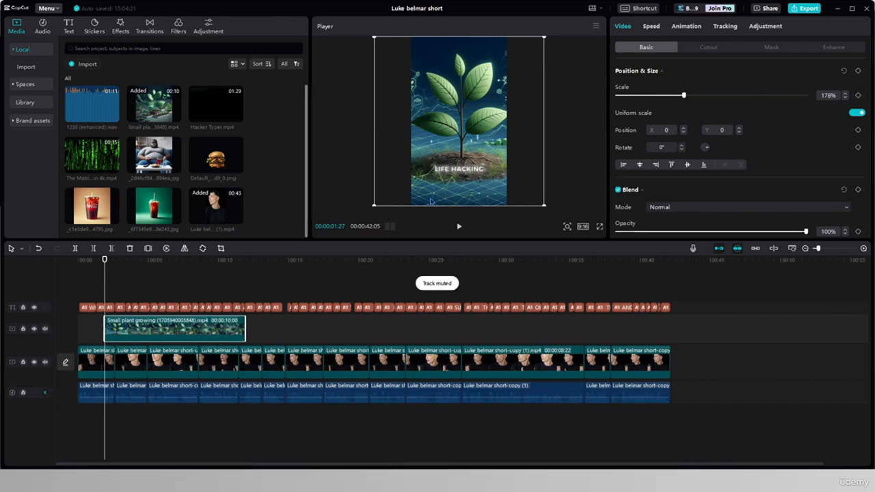
key(space)
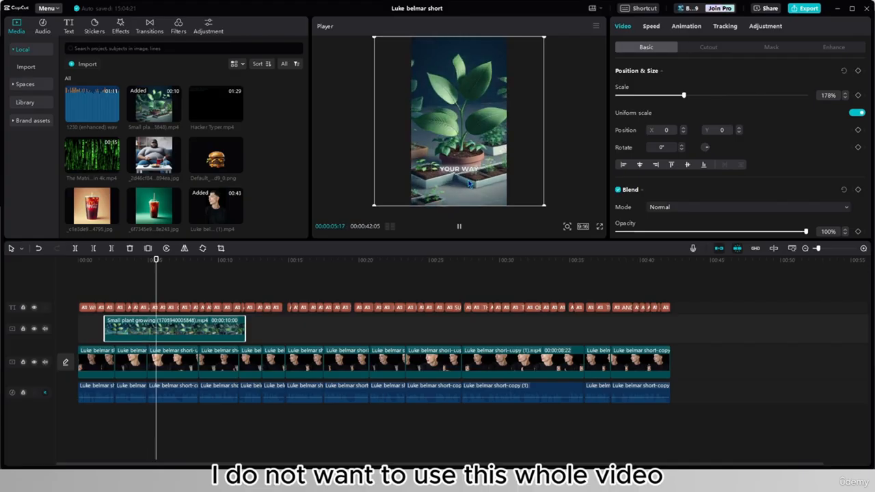
key(space)
Split the plant clip at 00:00:03:24, delete the remainder, and check where the clip starts
click(114, 285)
click(131, 296)
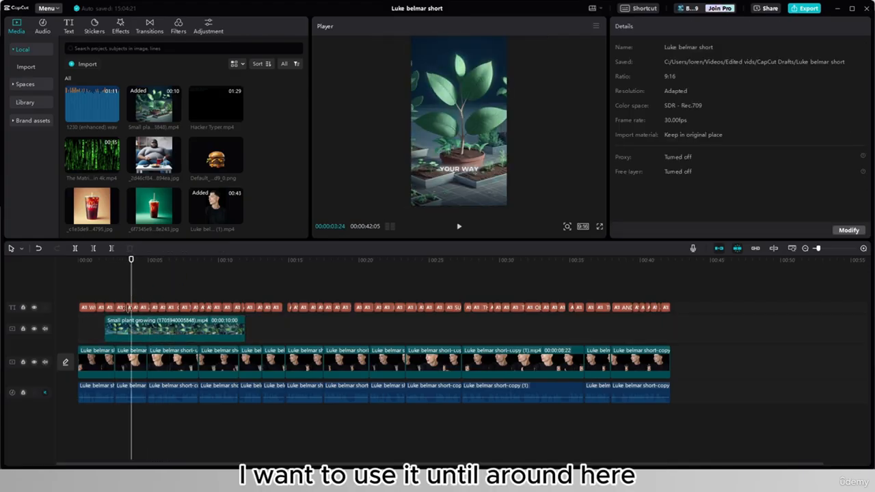
click(143, 328)
key(ctrl+b)
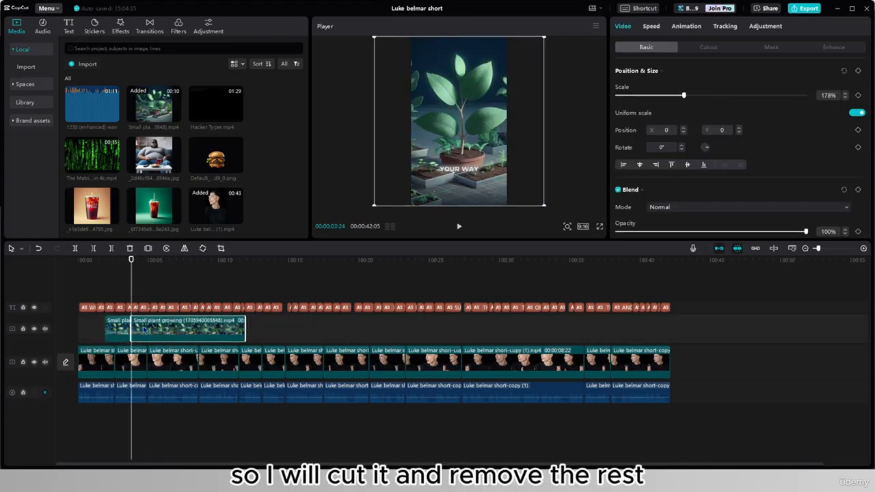
key(Delete)
click(105, 302)
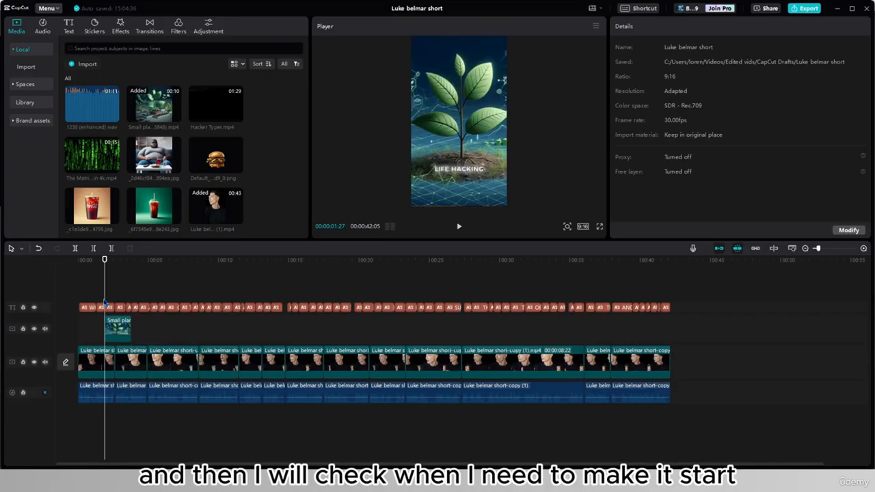
click(97, 292)
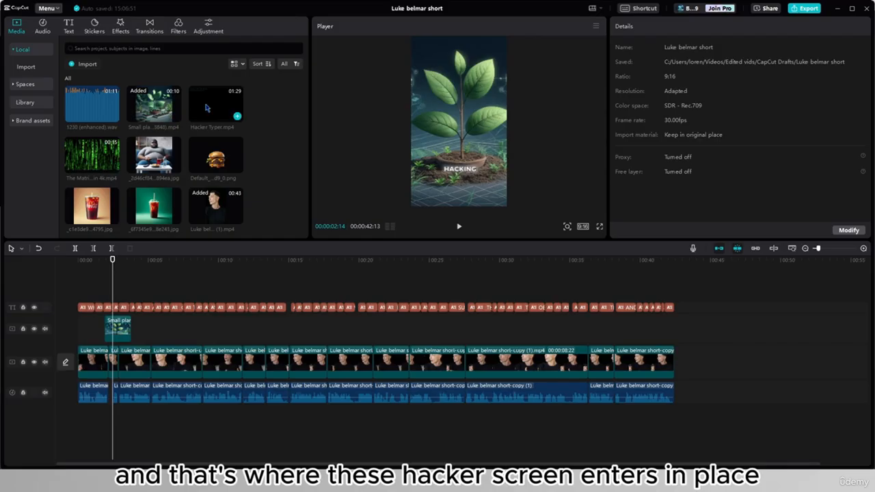
Add Hacker Typer.mp4 above the plant clip at 00:00:02:14 and look through it for a section dense with code
drag(211, 108, 113, 308)
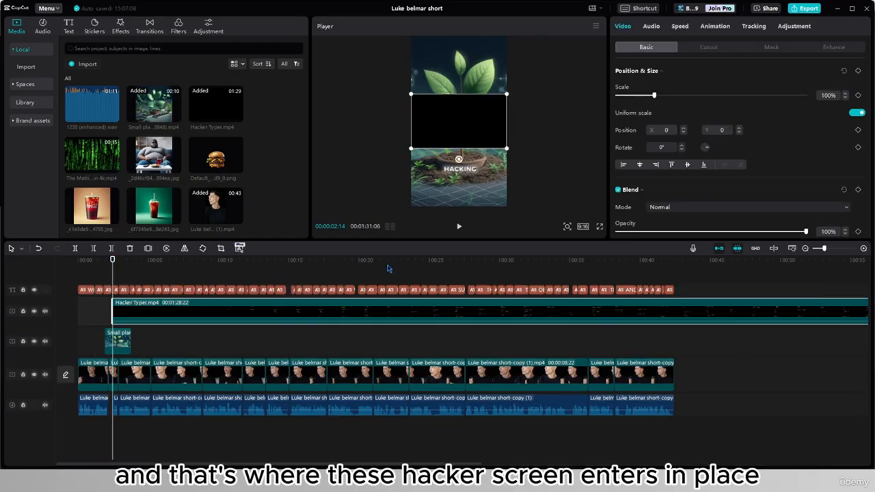
click(532, 278)
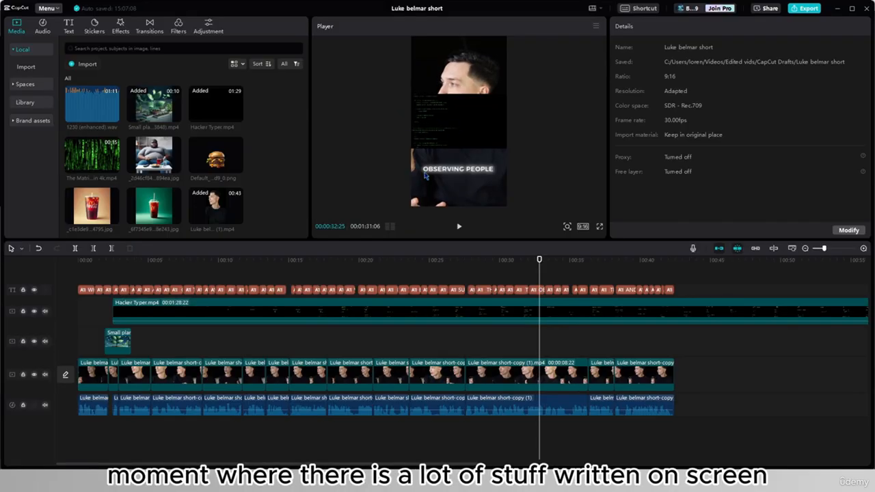
click(172, 274)
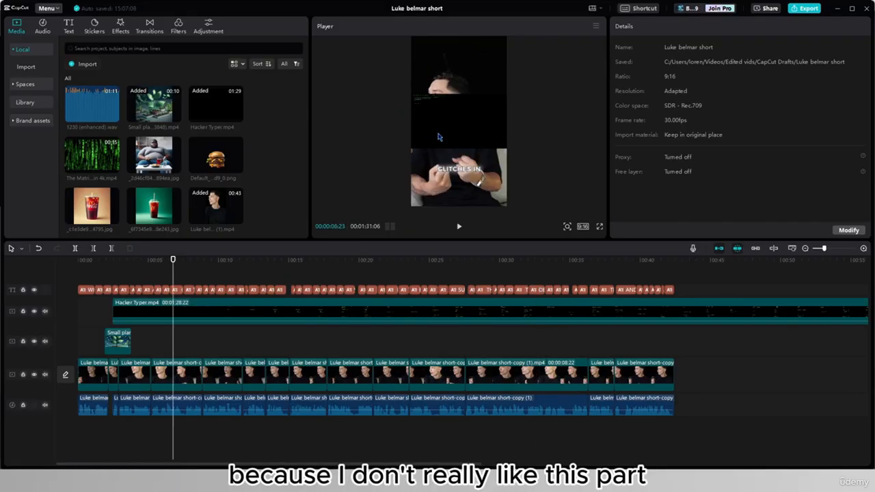
Split the Hacker Typer clip at 00:00:39:22 and 00:00:52:00 to isolate the code-filled section
drag(172, 280, 635, 276)
click(656, 310)
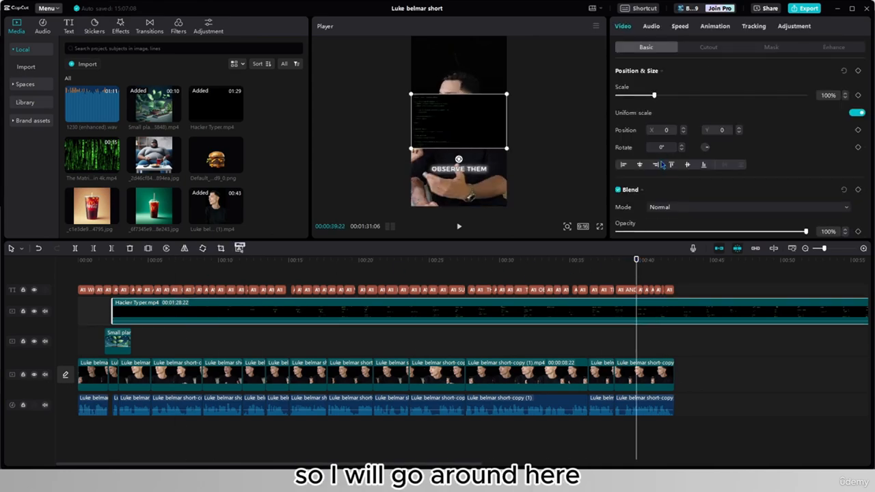
key(ctrl+b)
click(779, 276)
drag(779, 277, 808, 275)
click(806, 307)
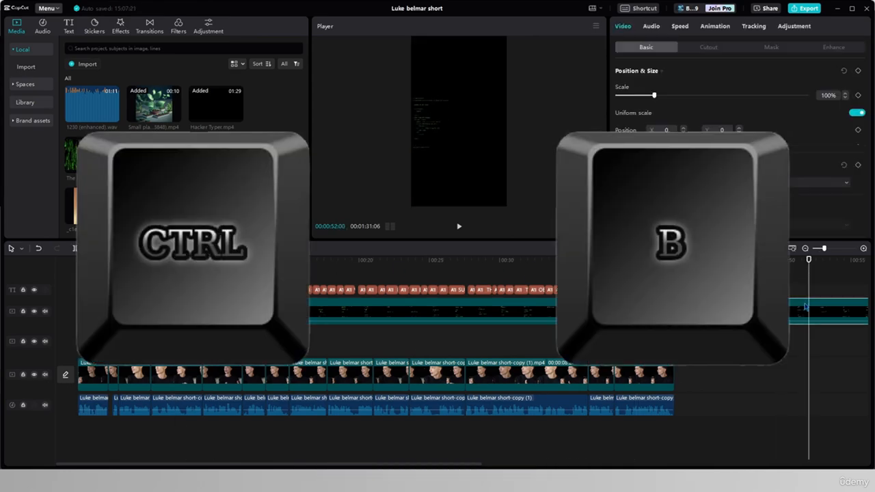
key(ctrl+b)
Move the isolated Hacker Typer section back to about 00:00:02:14 and delete the leftover segments before and after it
drag(711, 313, 196, 308)
click(356, 340)
key(Delete)
click(819, 341)
key(Delete)
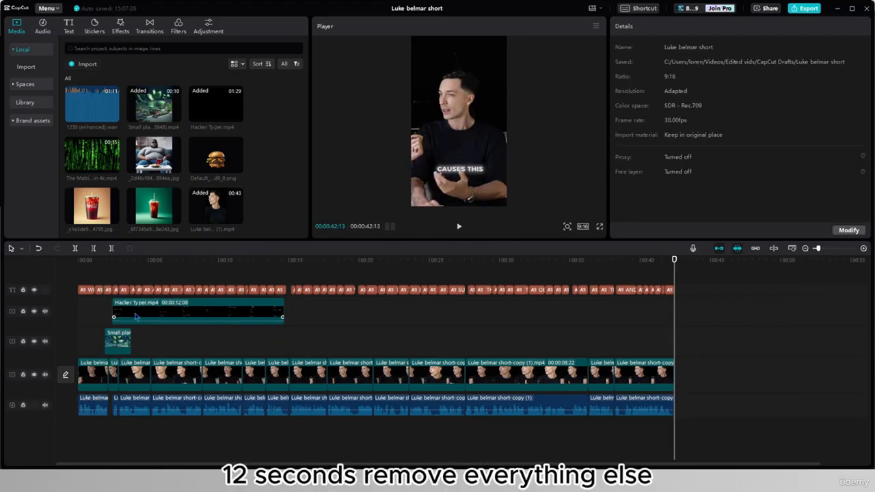
Enlarge the Hacker Typer clip to 313% and shift it horizontally to X 2297 so the code covers the frame
click(105, 304)
drag(411, 149, 274, 222)
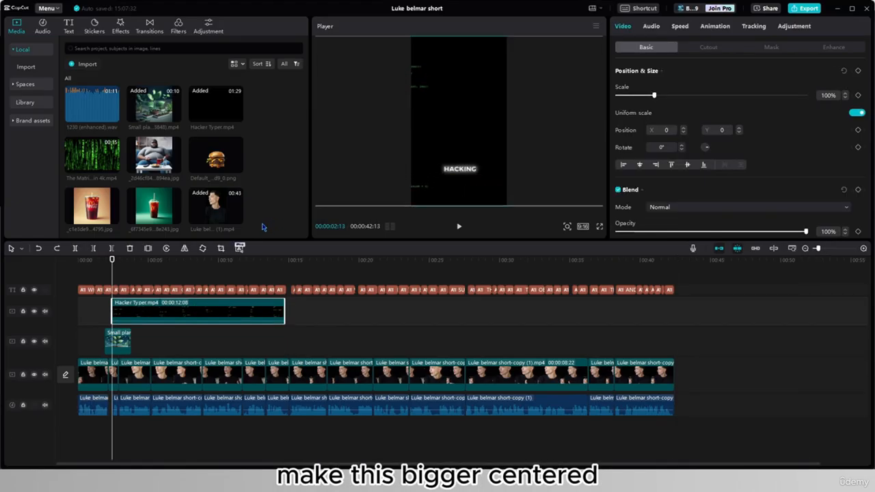
drag(544, 148, 551, 149)
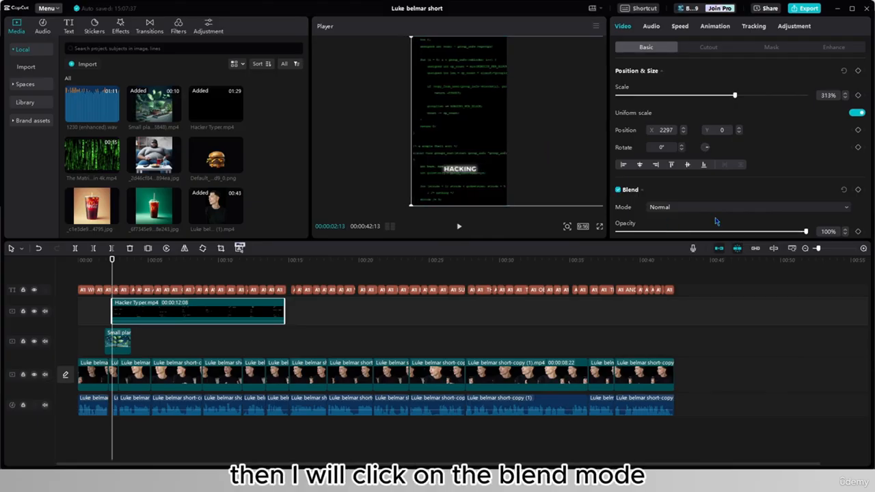
Set the Hacker Typer clip's blend mode to Screen and check the overlay at about 00:00:05
click(687, 214)
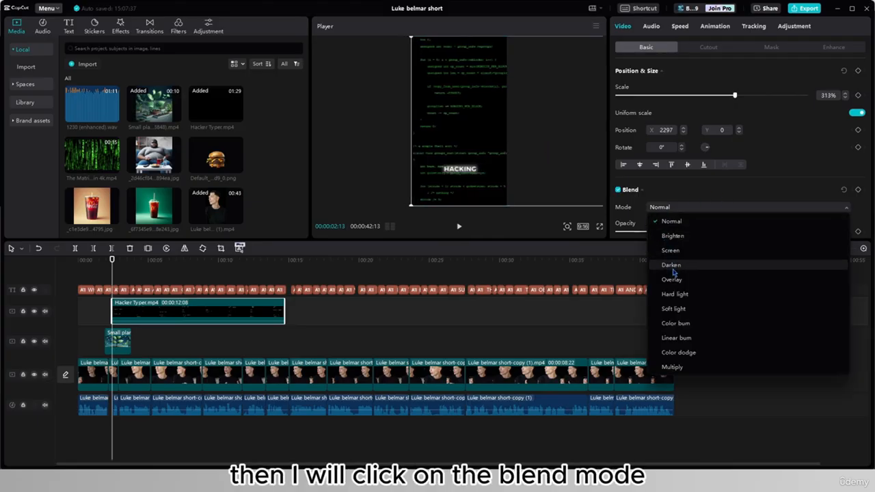
click(686, 250)
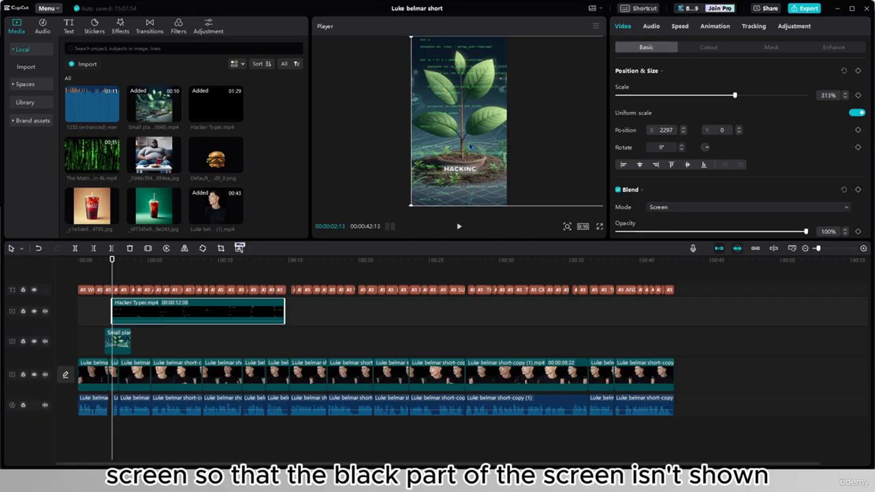
click(147, 260)
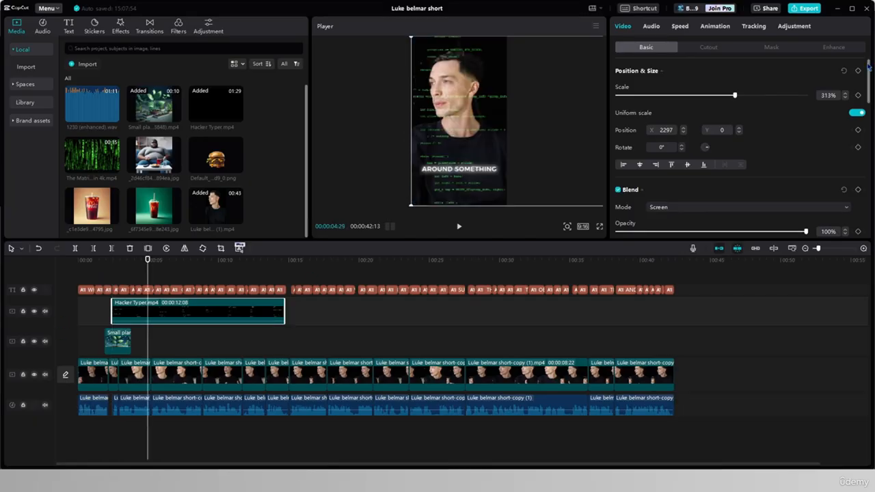
Give the Hacker Typer clip an entrance animation of about 1 second and play back the opening
click(707, 29)
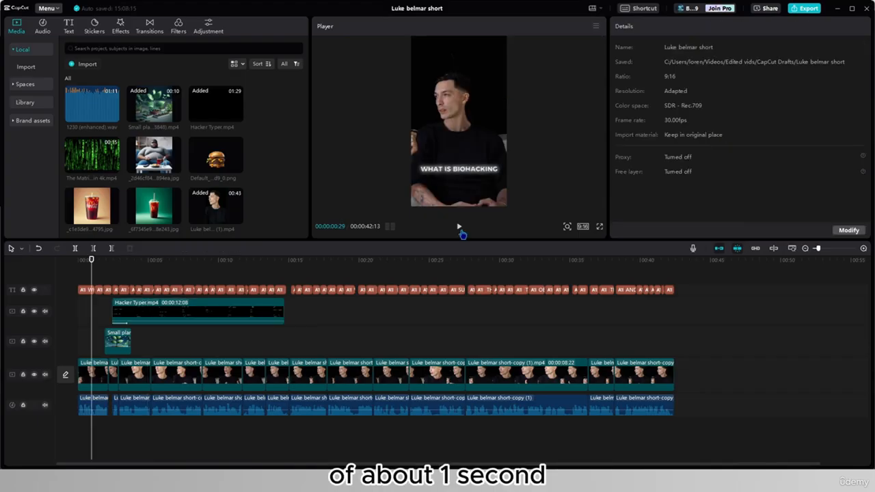
click(460, 228)
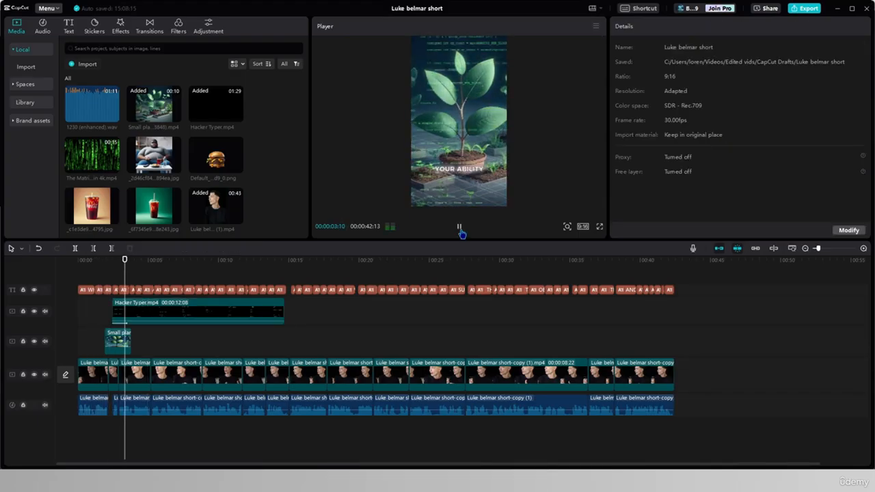
click(462, 233)
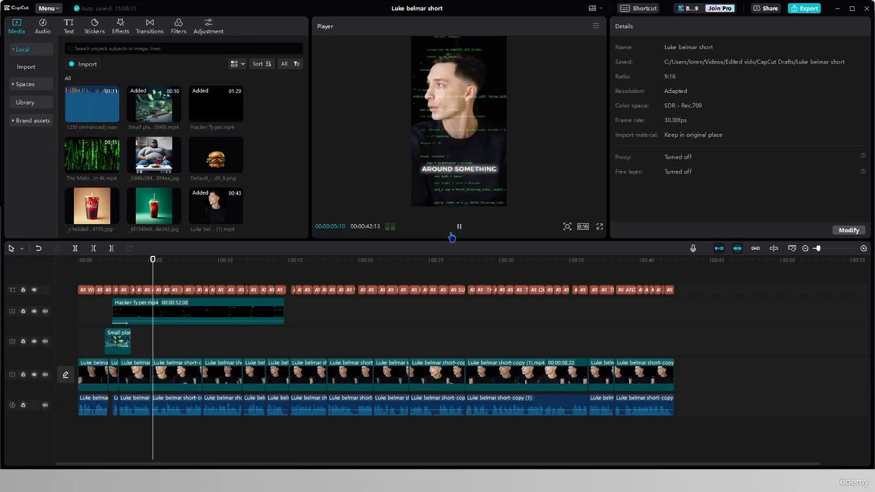
Speed up the Hacker Typer clip to 3.0x and return to its start
click(218, 311)
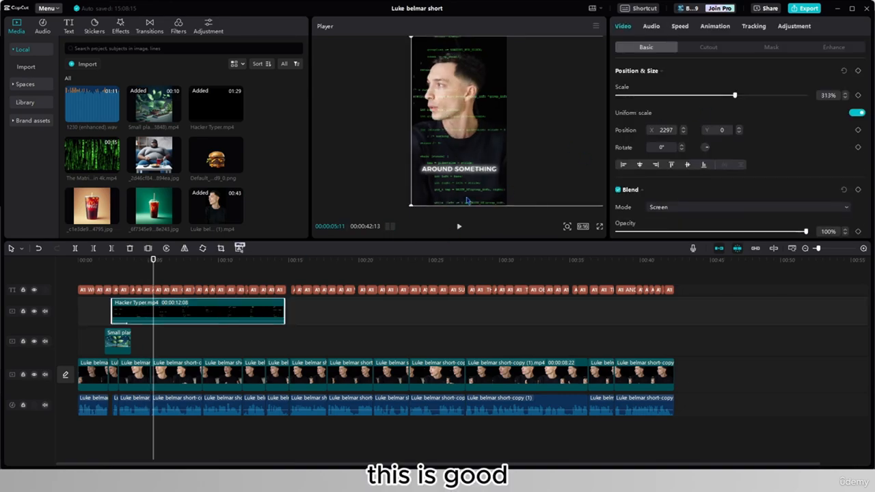
click(678, 27)
drag(665, 84, 714, 93)
click(113, 285)
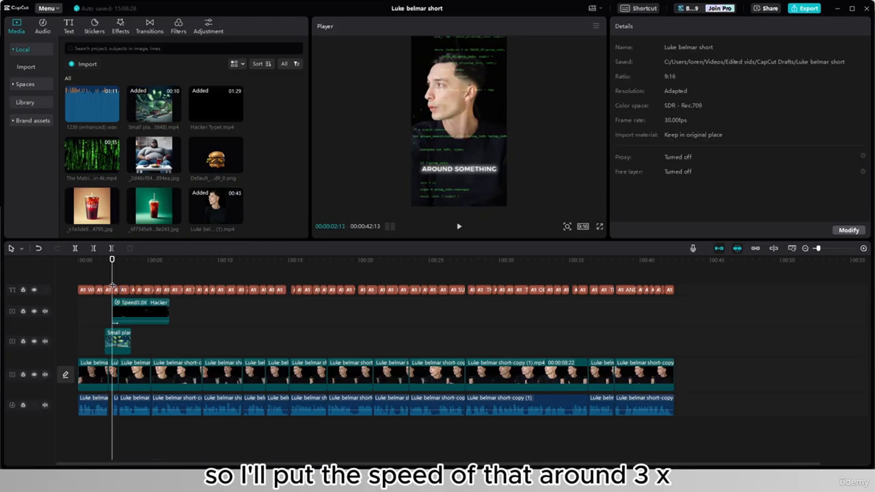
Trim the Hacker Typer clip's end to match the end of the plant clip and play back the combined scene
click(151, 313)
drag(169, 313, 130, 315)
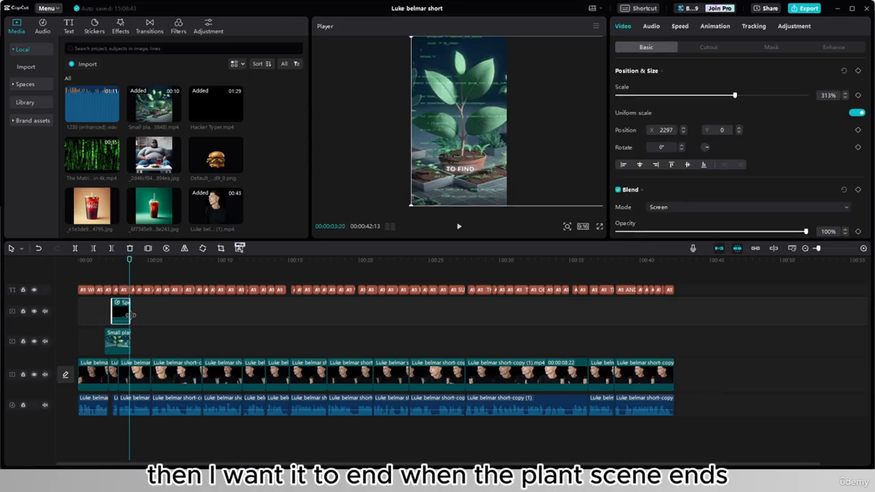
click(101, 319)
click(459, 227)
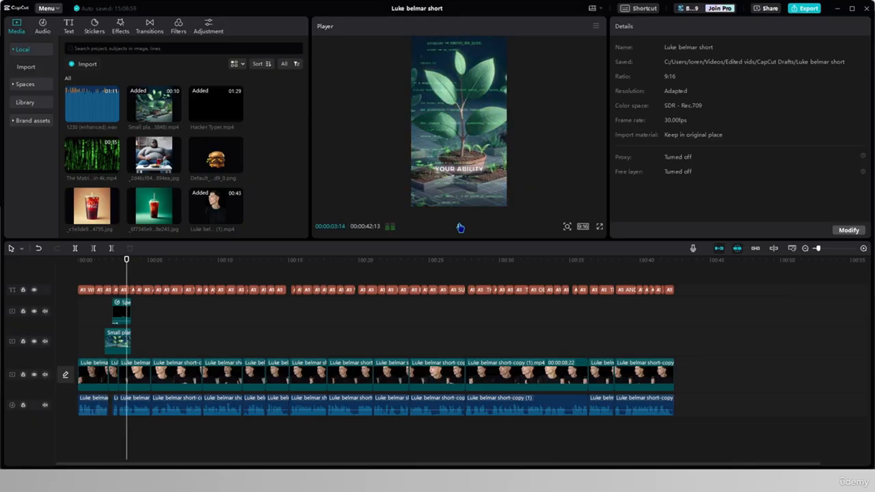
click(460, 227)
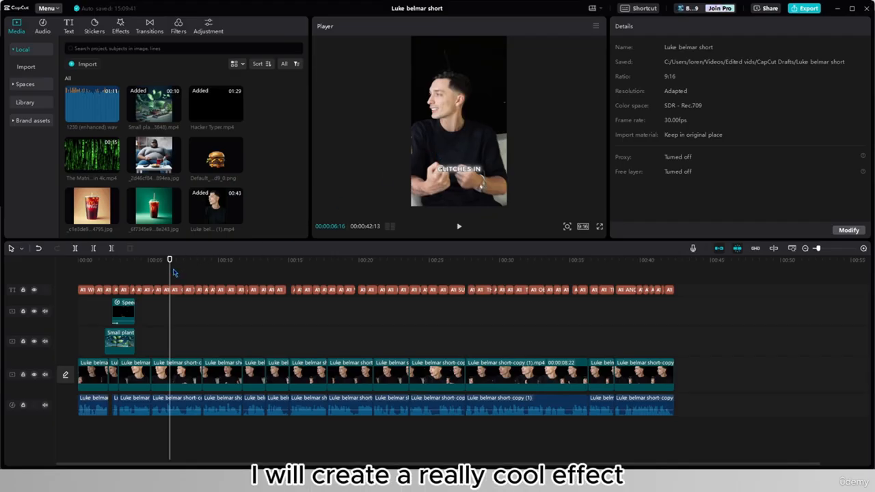
Overlay the Matrix Raining Green Code clip at about 00:00:06, scaled to 317% and blended with Screen mode
mouse_move(109, 164)
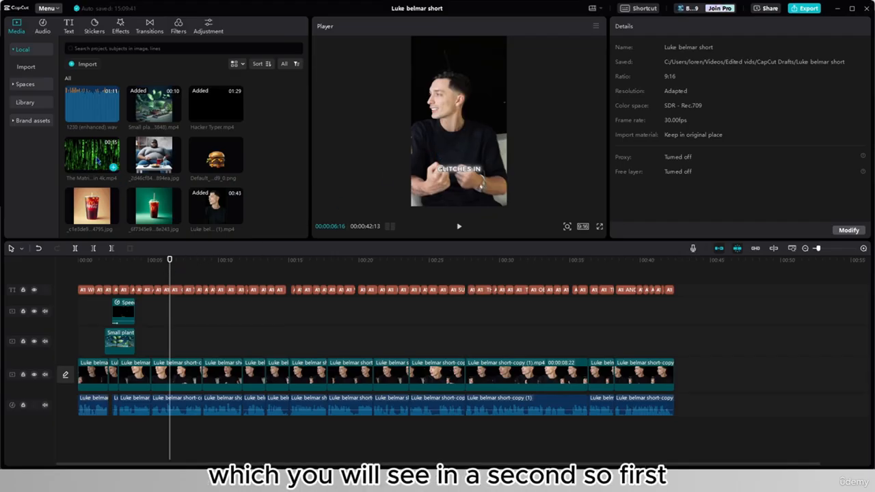
drag(97, 162, 171, 311)
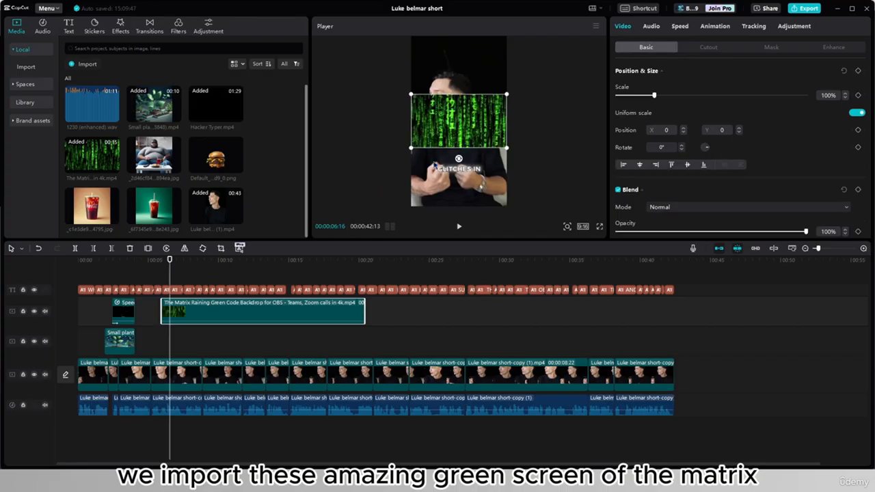
drag(411, 150, 276, 222)
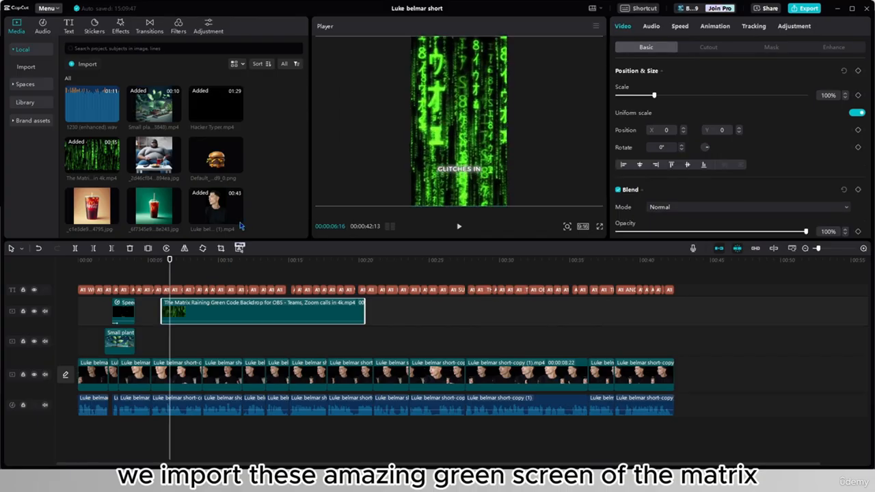
click(660, 207)
click(679, 255)
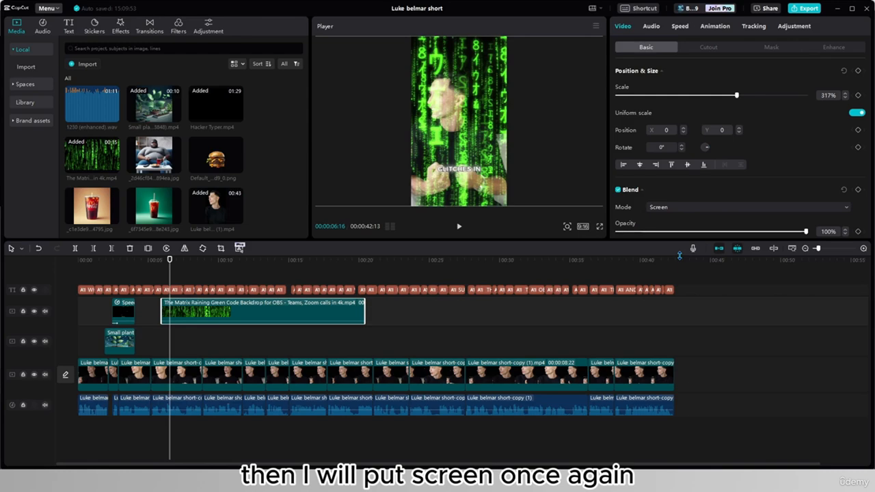
Duplicate the main-track speaker clip beneath the Matrix footage onto the track above it at 00:00:06:16
click(177, 374)
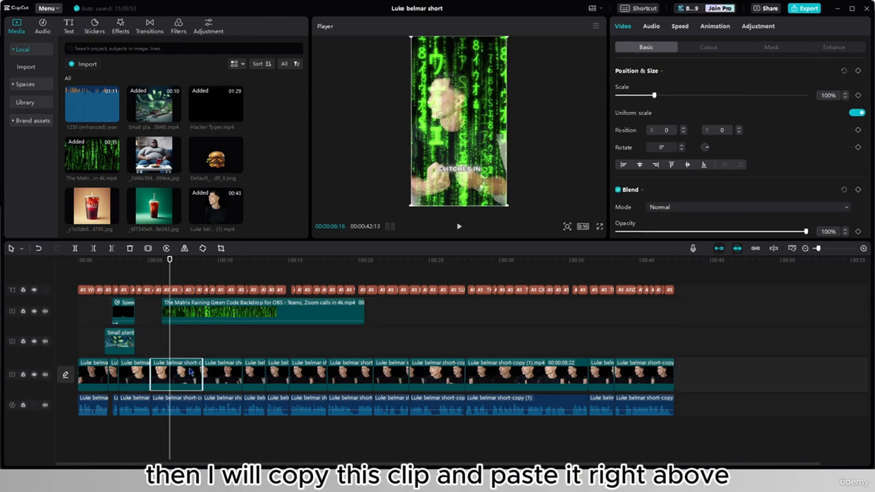
key(ctrl+c)
key(ctrl+v)
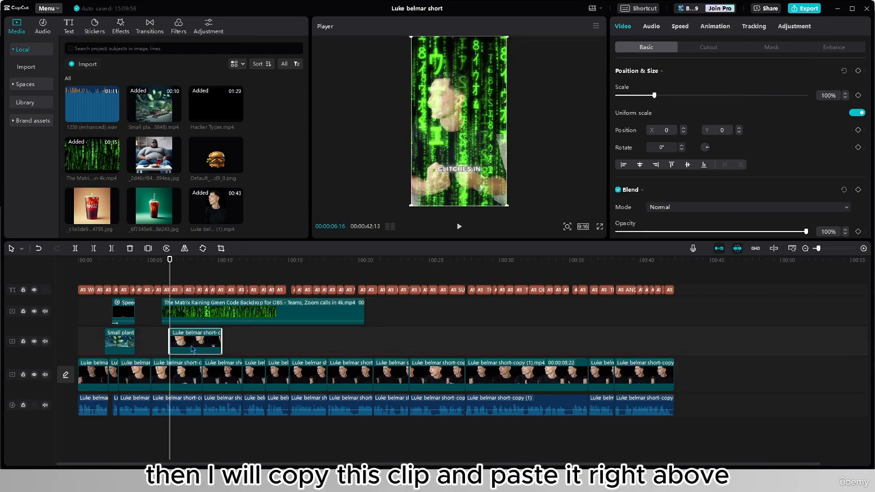
Align the duplicated speaker clip with its original on the main track and apply Auto cutout to it
drag(194, 346, 173, 344)
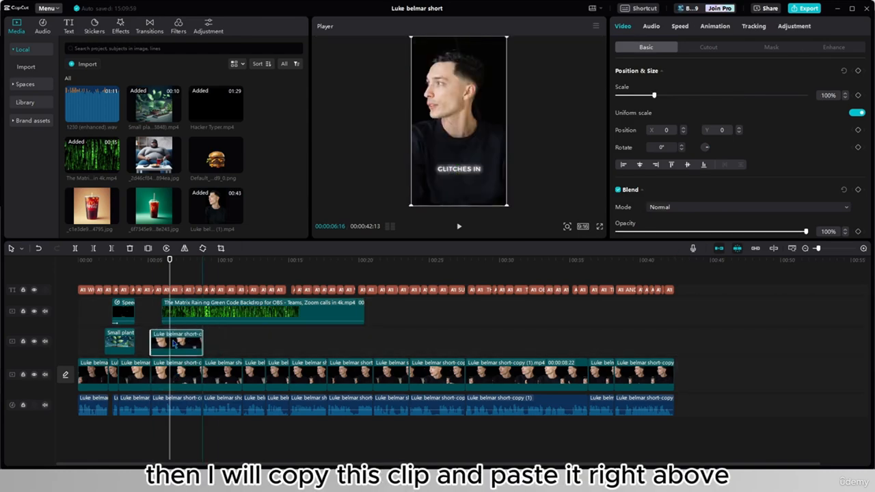
click(708, 46)
scroll(636, 164, down, 1)
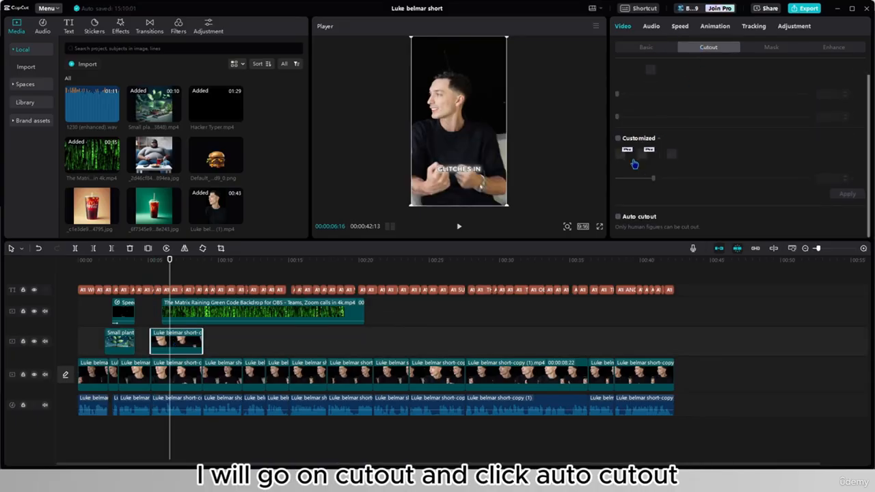
click(619, 218)
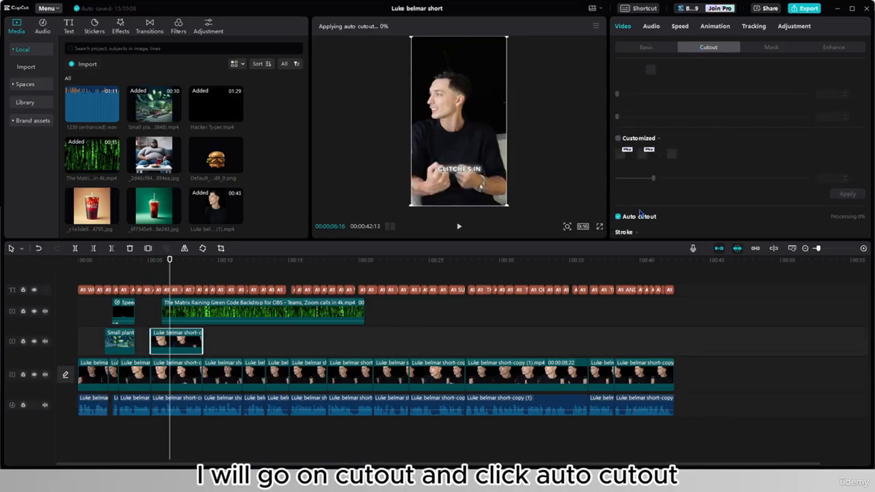
scroll(644, 216, down, 1)
scroll(644, 216, down, 2)
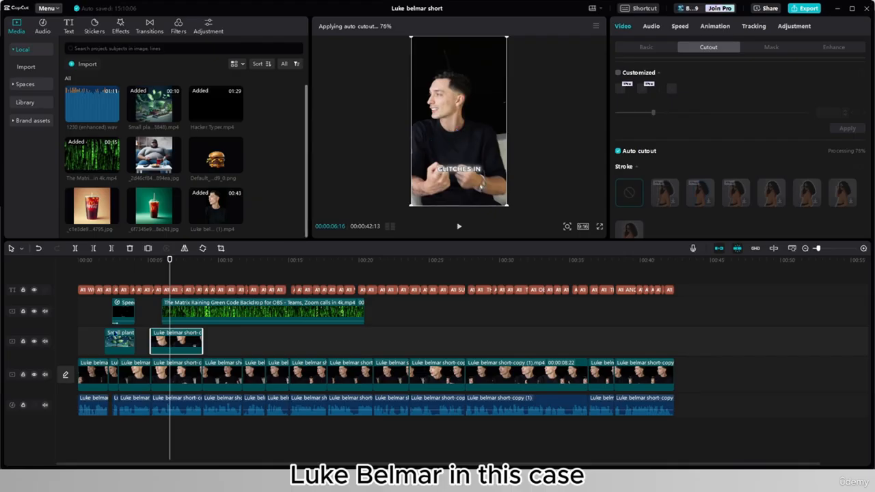
Place the cut-out speaker clip on the track above the Matrix footage and play back the composite
mouse_move(176, 342)
mouse_down()
mouse_move(179, 287)
mouse_move(182, 342)
mouse_up()
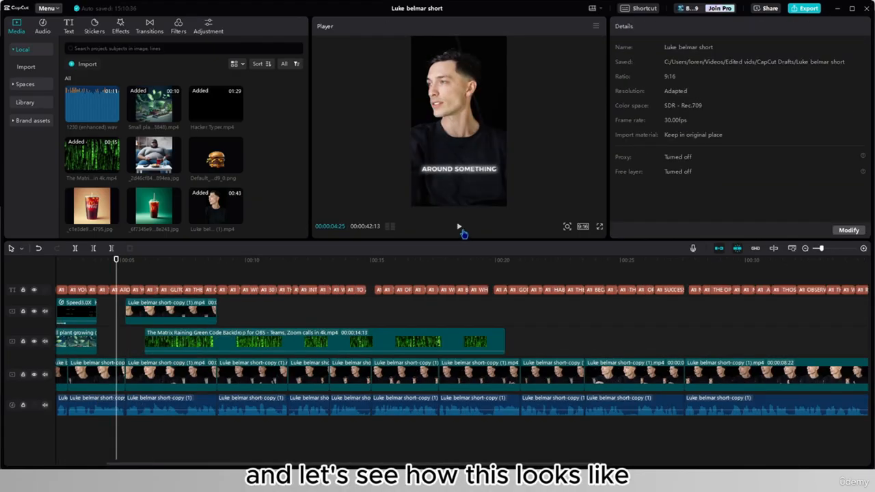
click(461, 231)
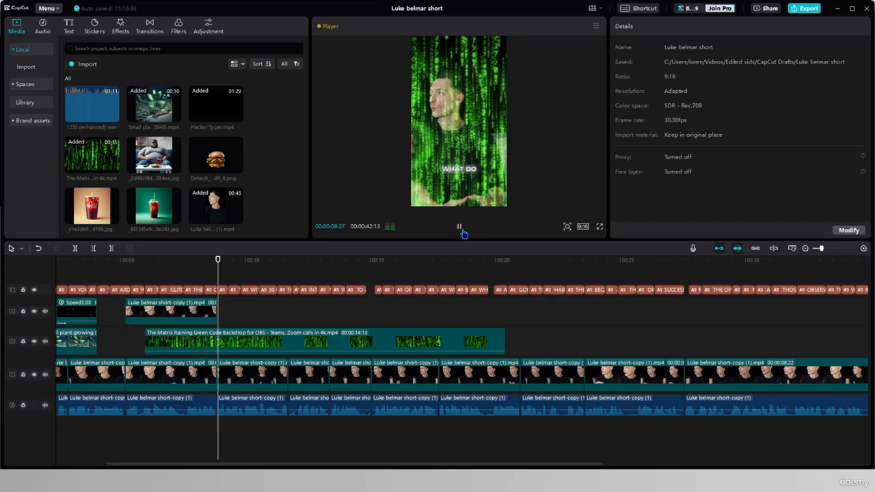
click(461, 232)
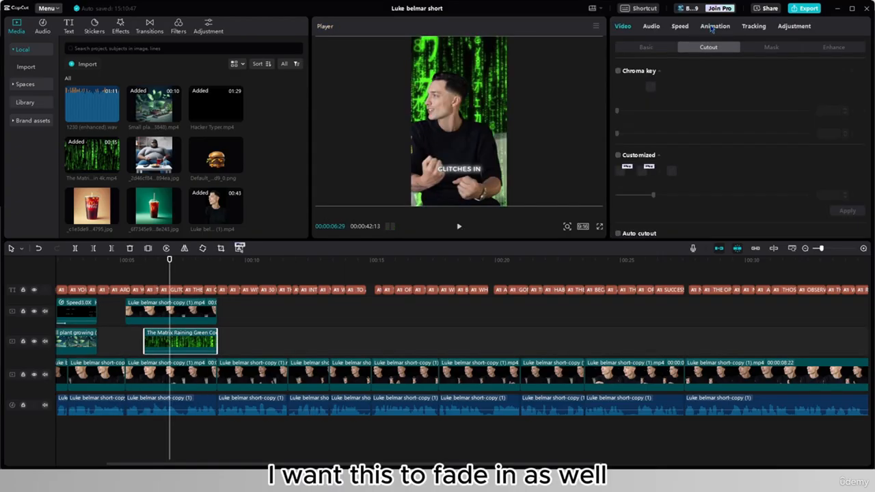
Trim the Matrix clip to end with the cut-out speaker clip, give it a one-second fade-in, and preview it
click(710, 27)
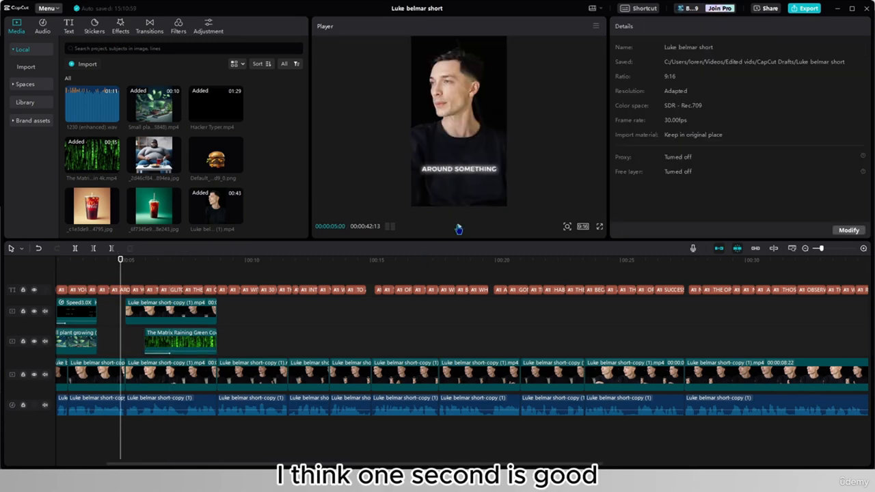
click(459, 229)
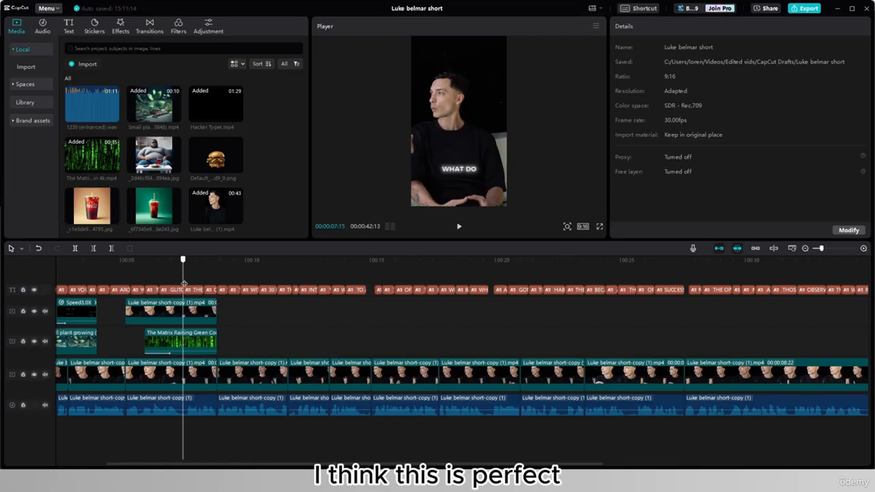
Add a fade-out to the Matrix clip and keyframe its scale from 317% at the start to 500% at the end, then preview
click(173, 352)
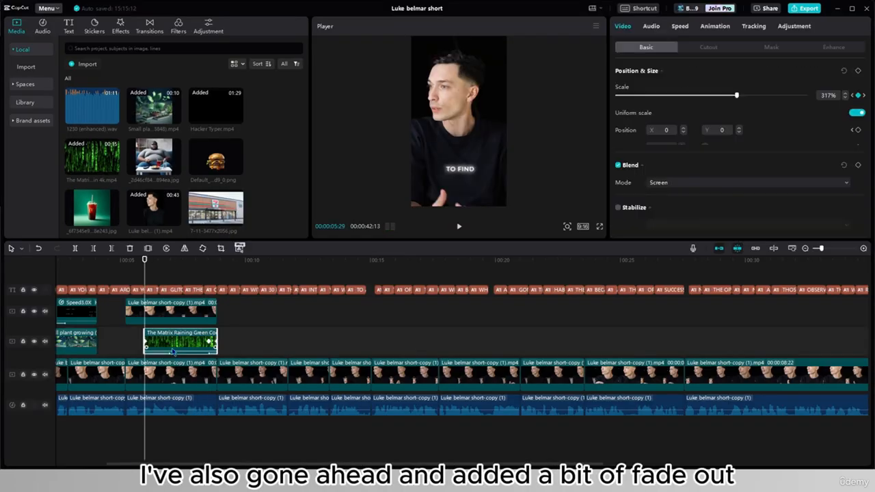
click(718, 27)
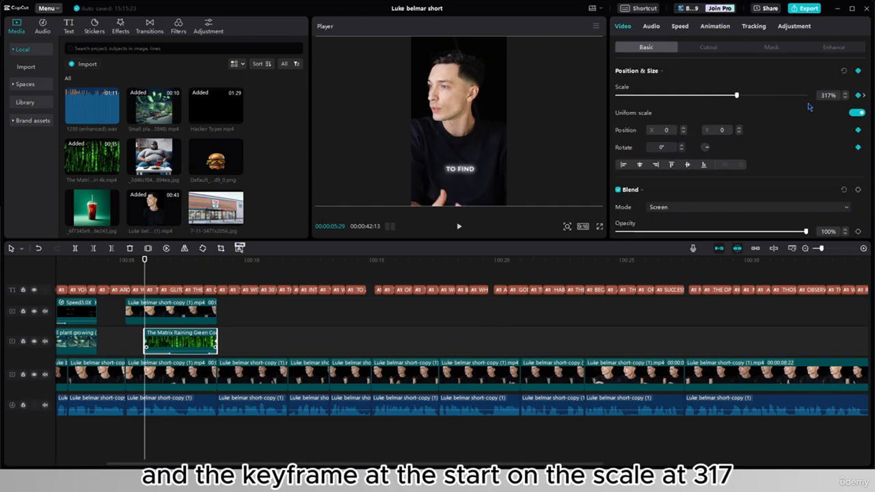
click(213, 344)
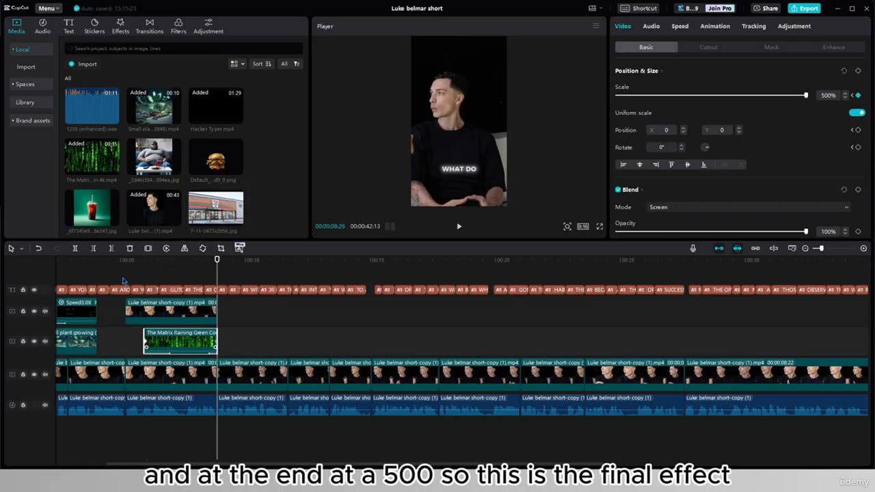
click(129, 281)
click(459, 227)
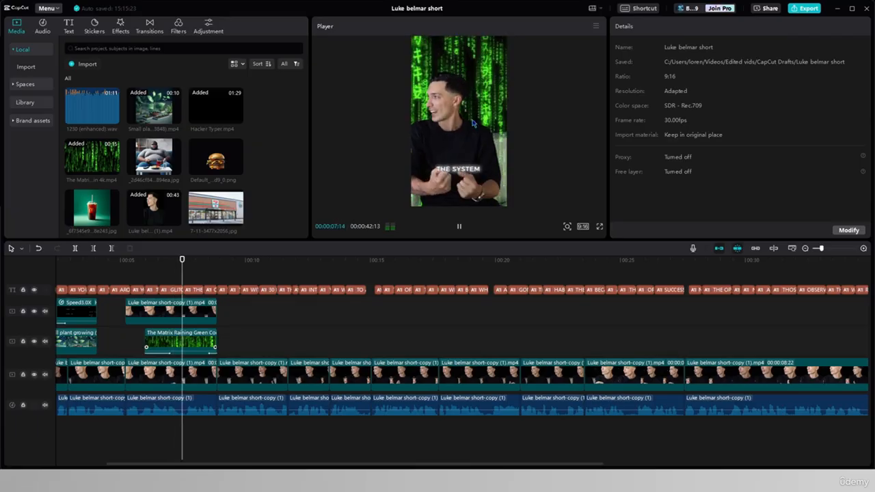
key(space)
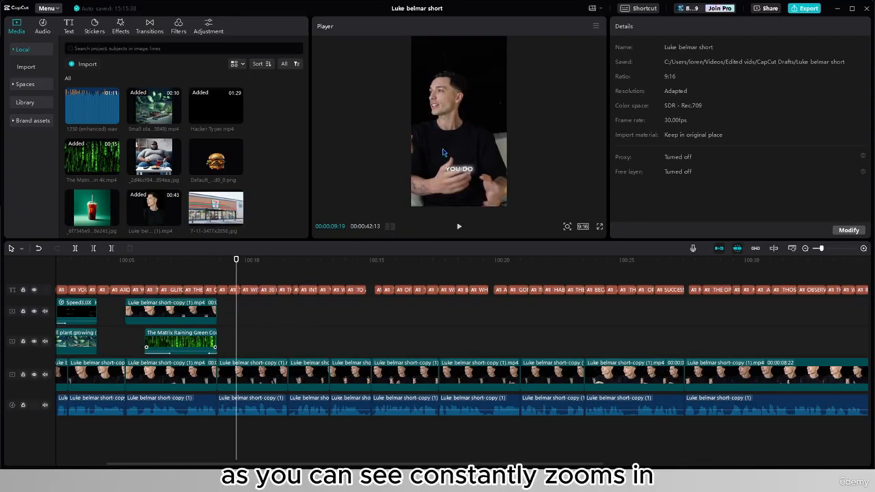
Play to the words "30 minutes" and place the clock footage on the overlay track at about 00:00:10:16
click(214, 342)
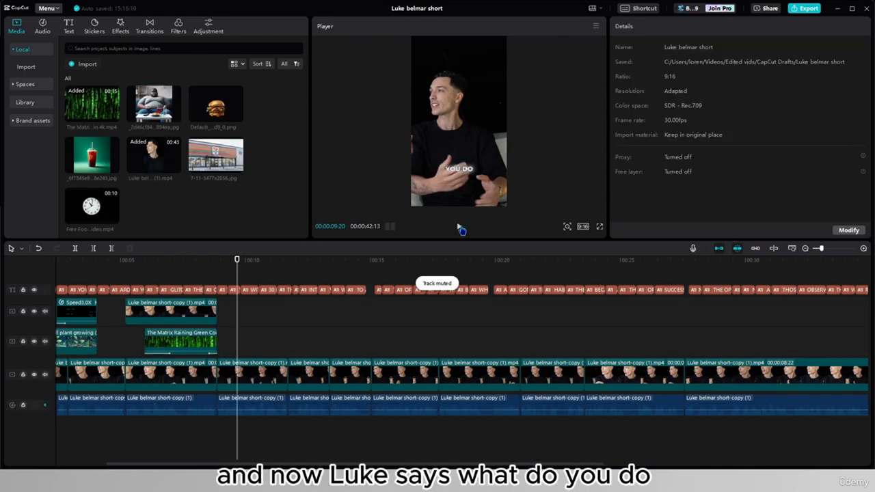
click(460, 227)
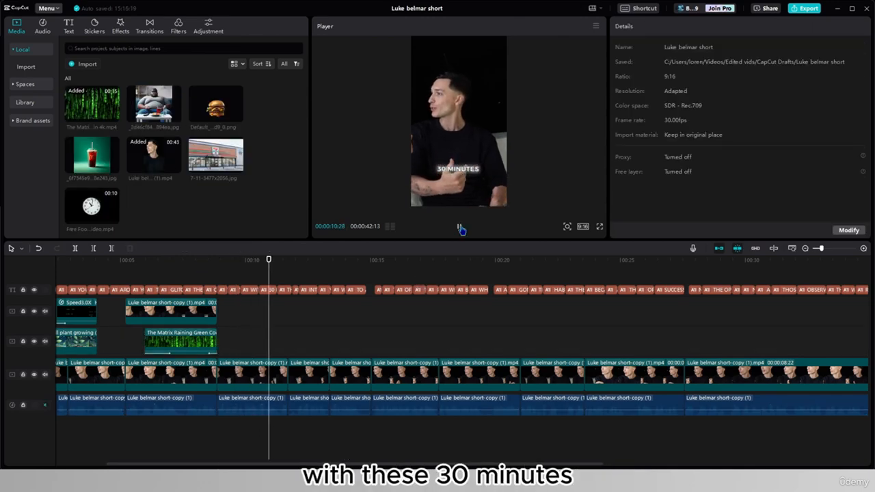
click(459, 227)
drag(92, 205, 263, 345)
drag(670, 60, 691, 55)
Duplicate the main-track speaker clip onto the track above the clock footage, aligned with its original, and apply Auto cutout
click(280, 377)
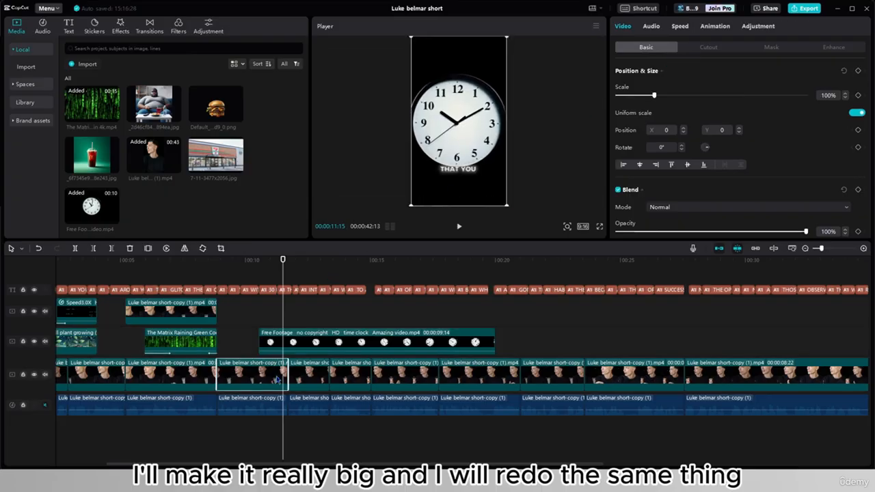
key(ctrl+c)
key(ctrl+v)
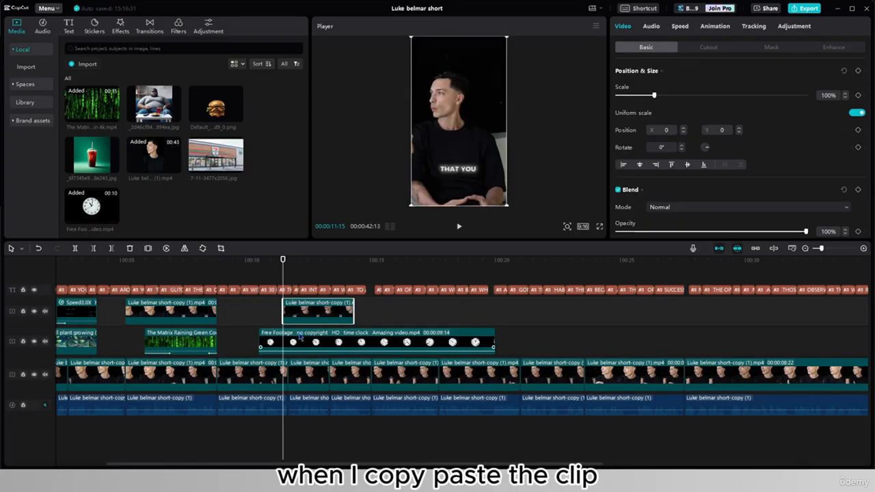
drag(317, 311, 250, 310)
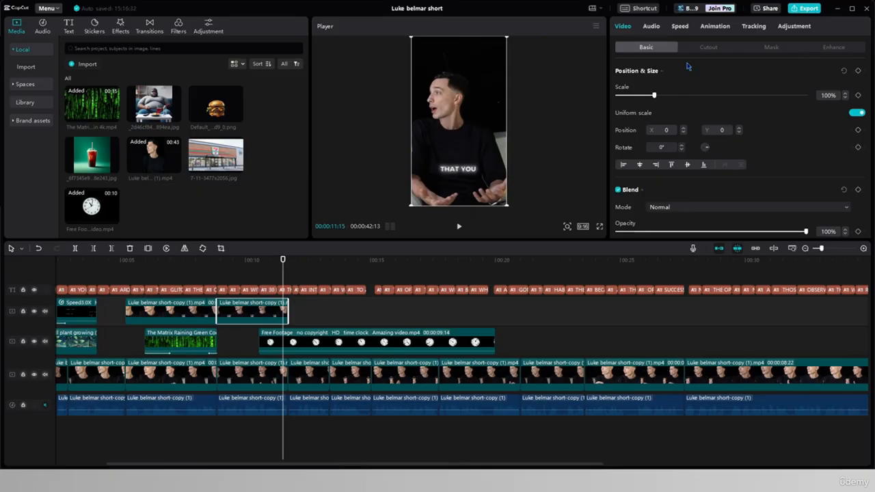
click(704, 48)
click(619, 216)
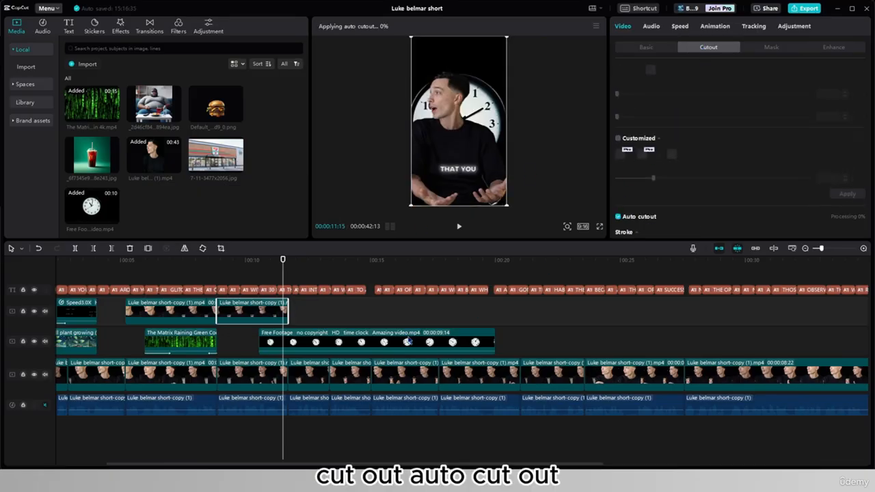
Scale the clock footage to 316%, position it behind the speaker's head at Y 698, and blend it with Screen mode
click(343, 344)
drag(475, 98, 475, 67)
click(647, 48)
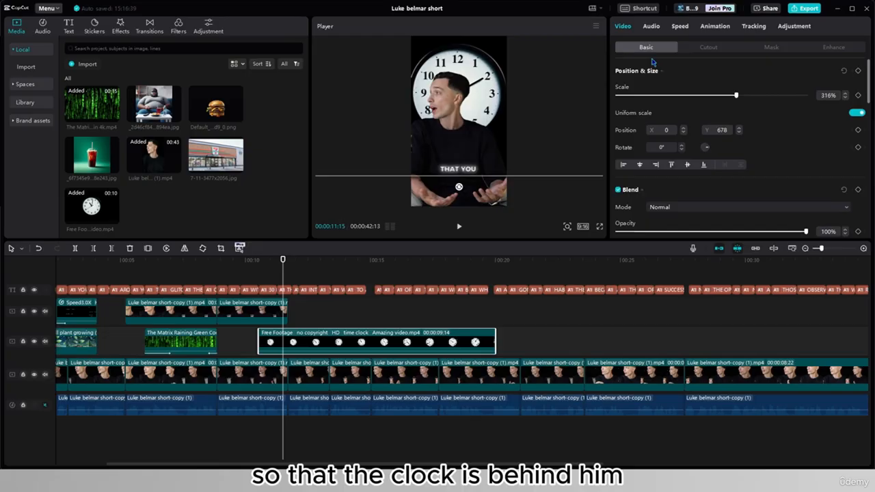
click(677, 207)
click(672, 250)
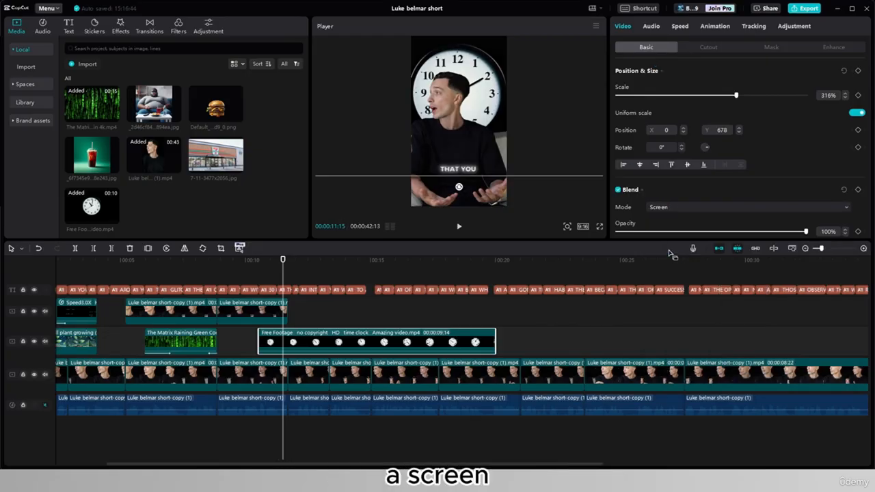
drag(491, 117, 491, 115)
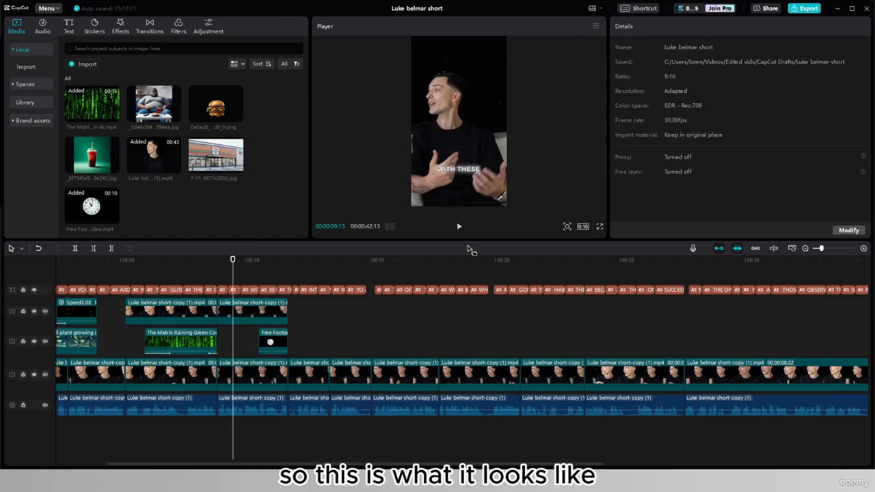
Play back the clock scene and extend the clock clip's start slightly earlier, to about 00:00:10:12
click(461, 230)
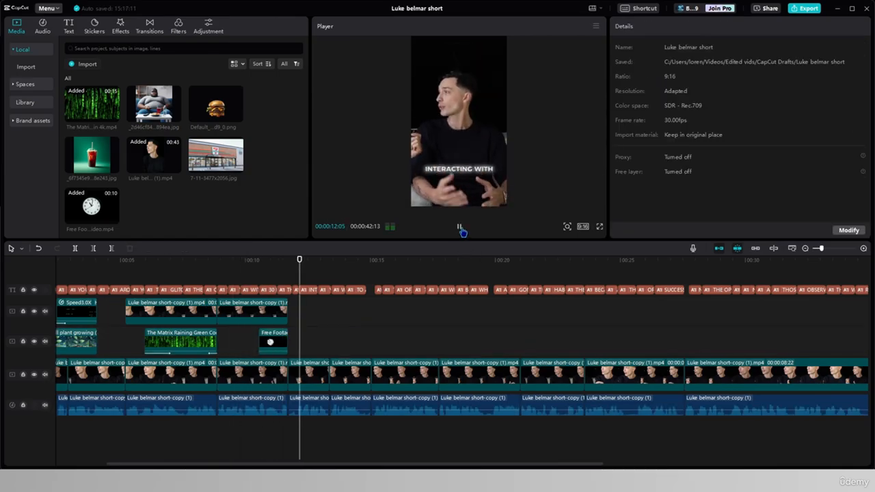
click(460, 230)
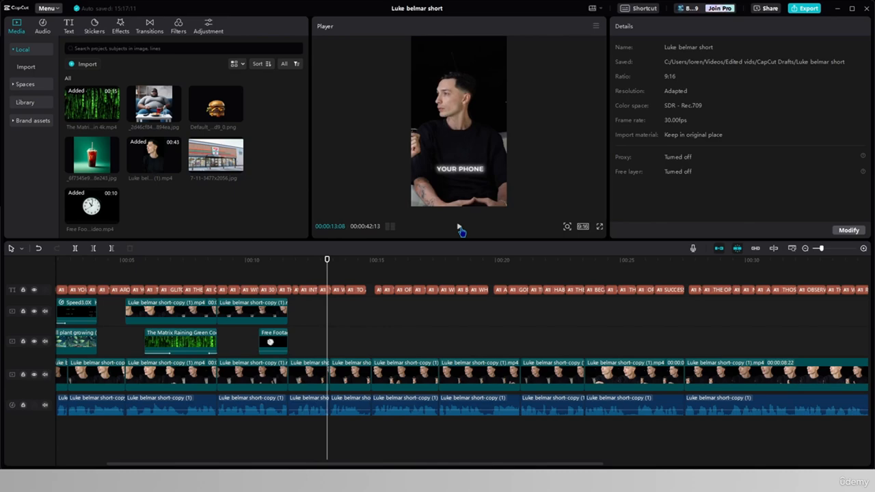
click(258, 334)
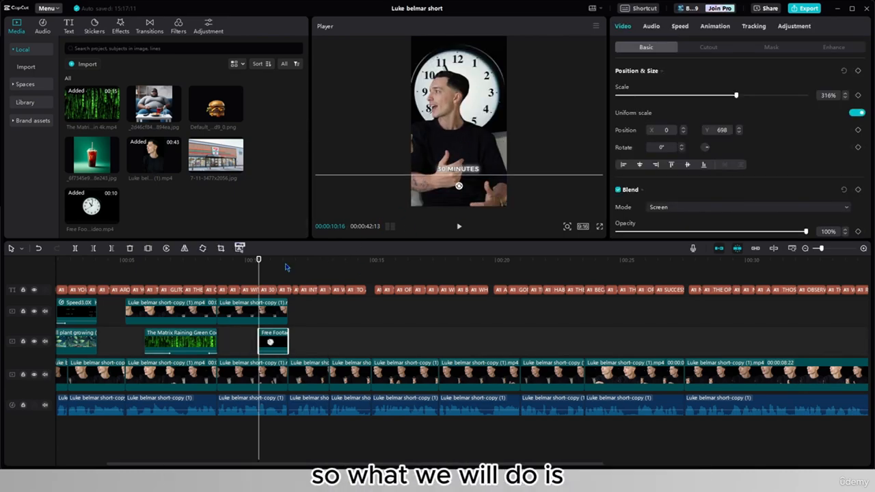
drag(262, 340, 256, 340)
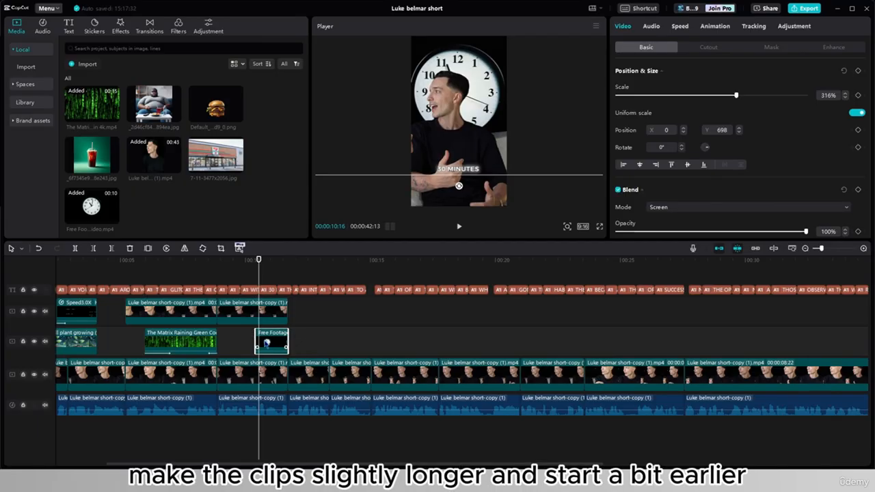
click(247, 341)
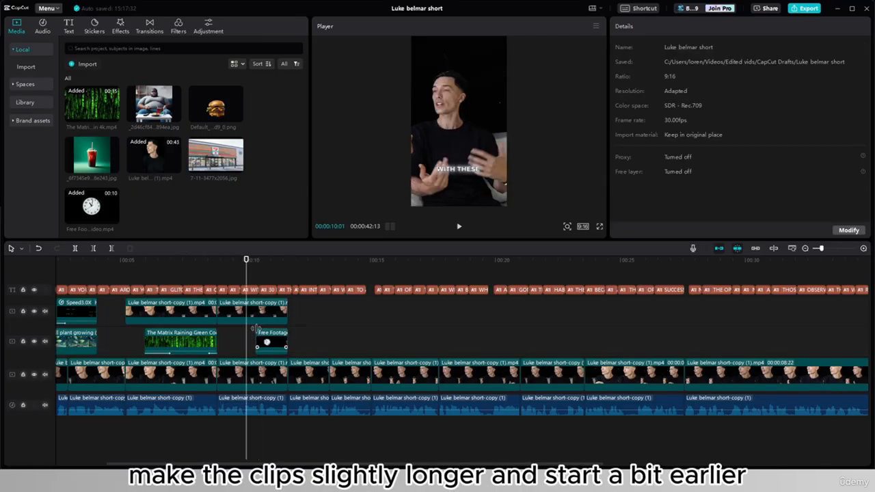
Add keyframes at the clock clip's start with position Y -1150 and opacity 50%
click(256, 332)
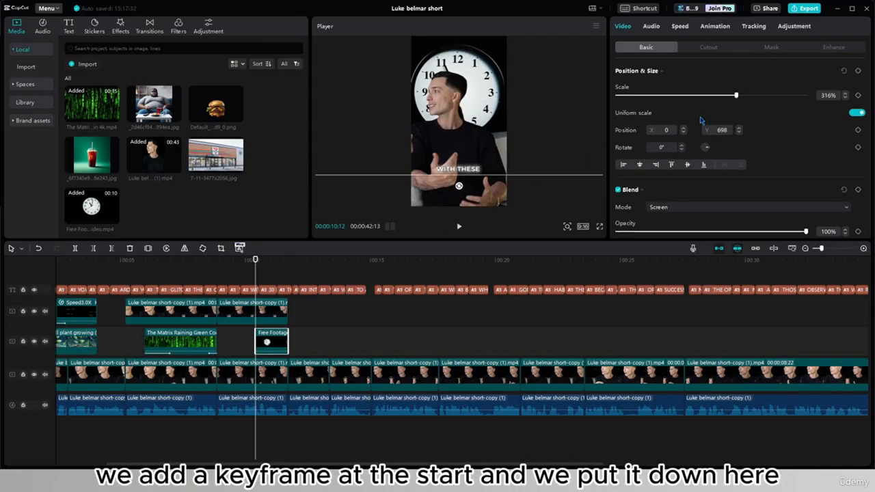
click(858, 70)
drag(483, 121, 482, 191)
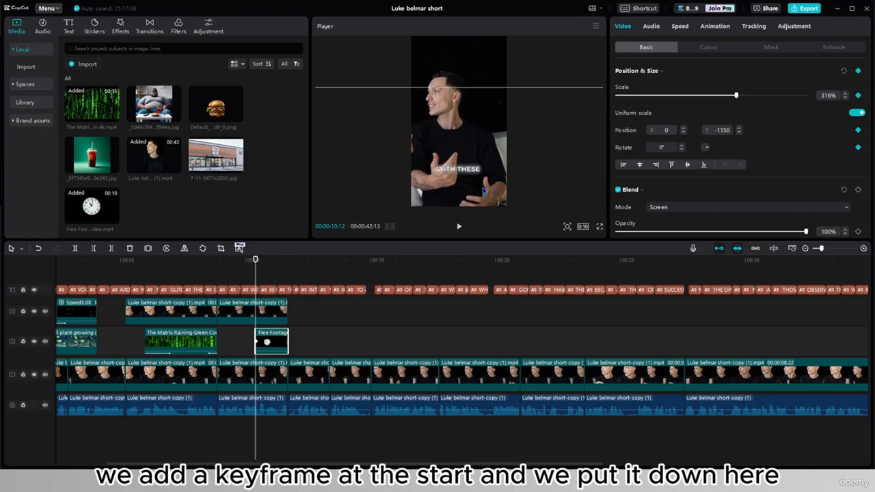
click(857, 232)
drag(805, 232, 711, 233)
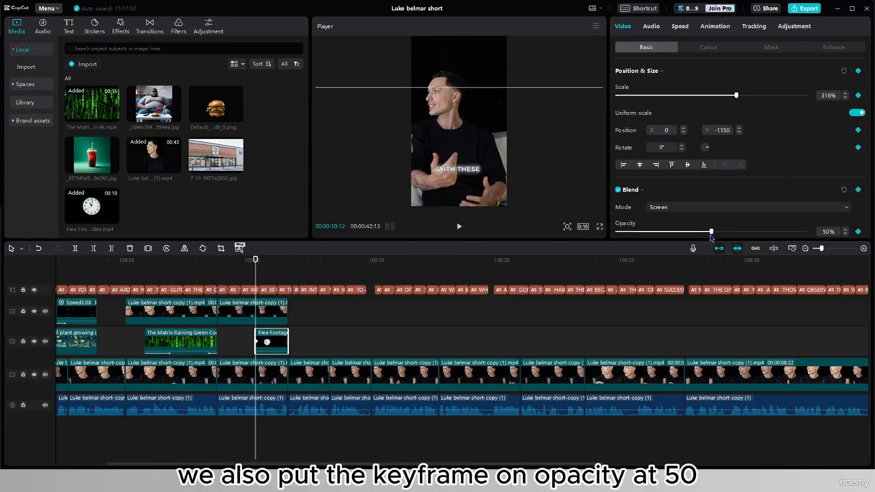
Keyframe the clock's opacity at 100% at 00:00:10:16 and its position at Y 842 at 00:00:10:22
click(260, 281)
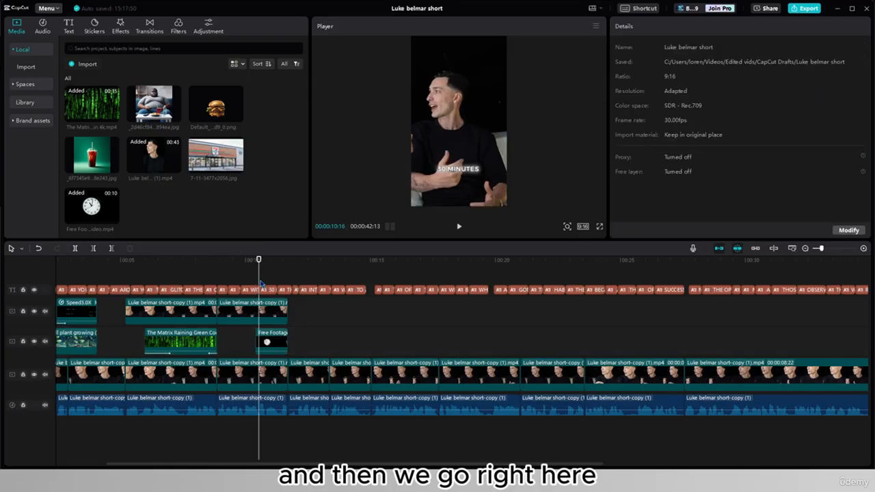
click(273, 346)
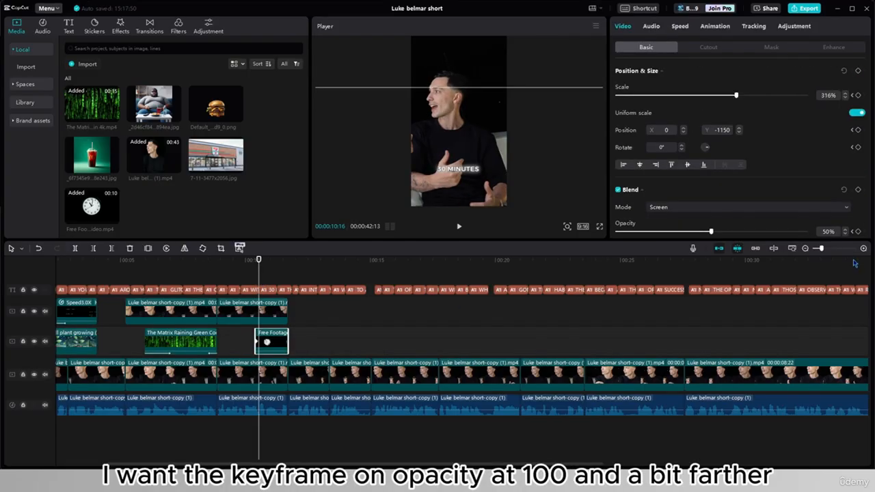
click(806, 232)
drag(259, 281, 264, 281)
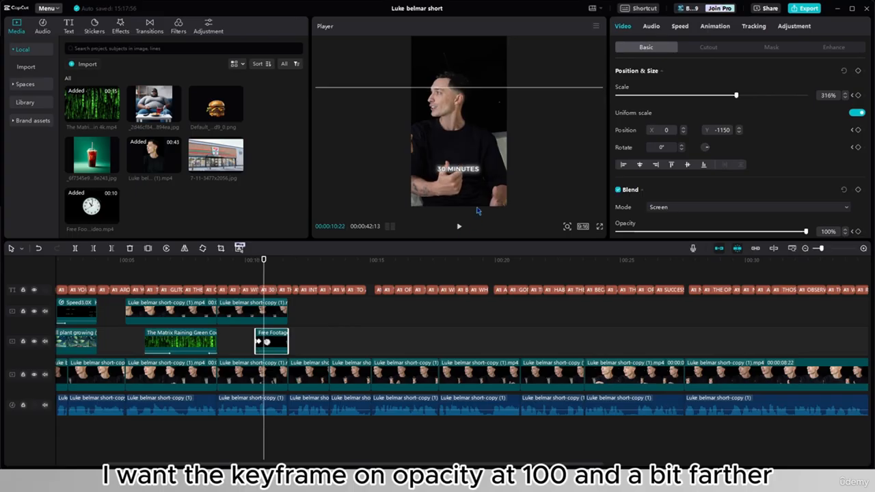
drag(464, 180, 460, 87)
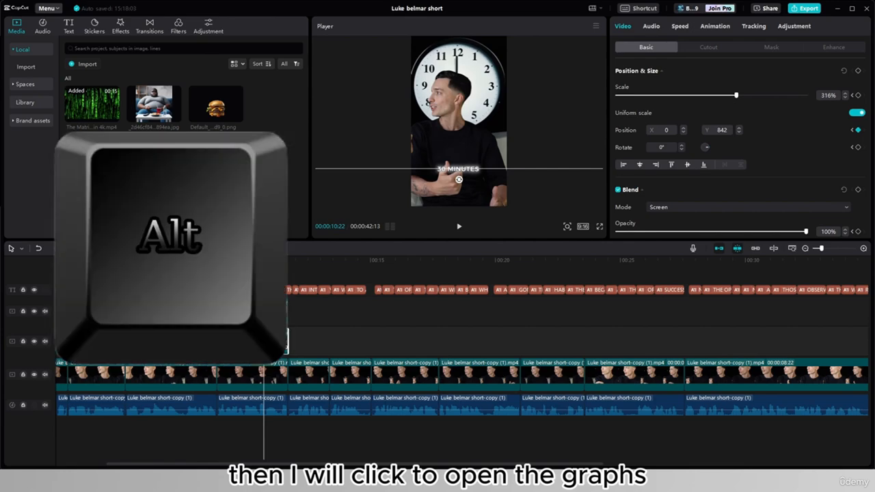
Show the clock clip's keyframe graphs and apply an auto curve to its Y position animation
key(alt+k)
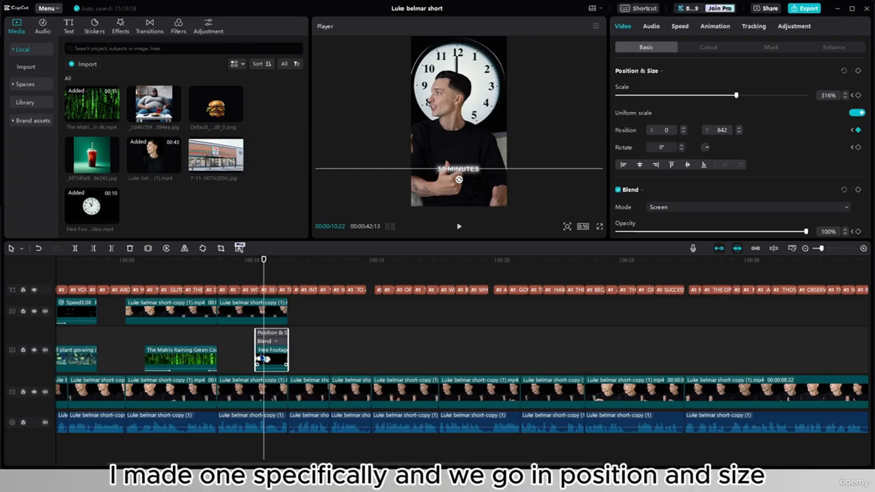
click(277, 341)
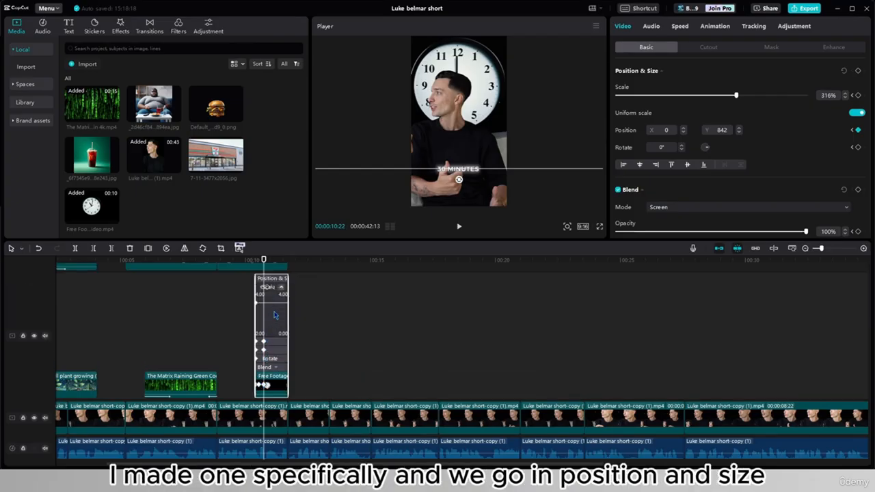
click(273, 364)
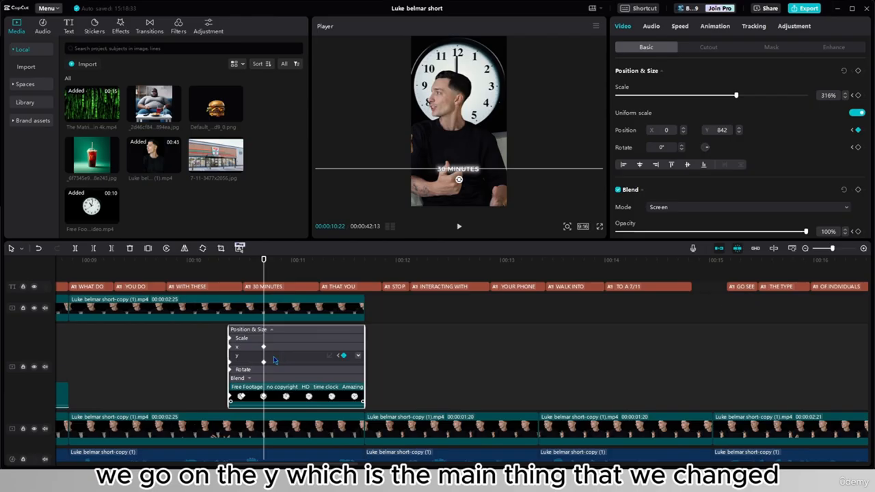
click(273, 356)
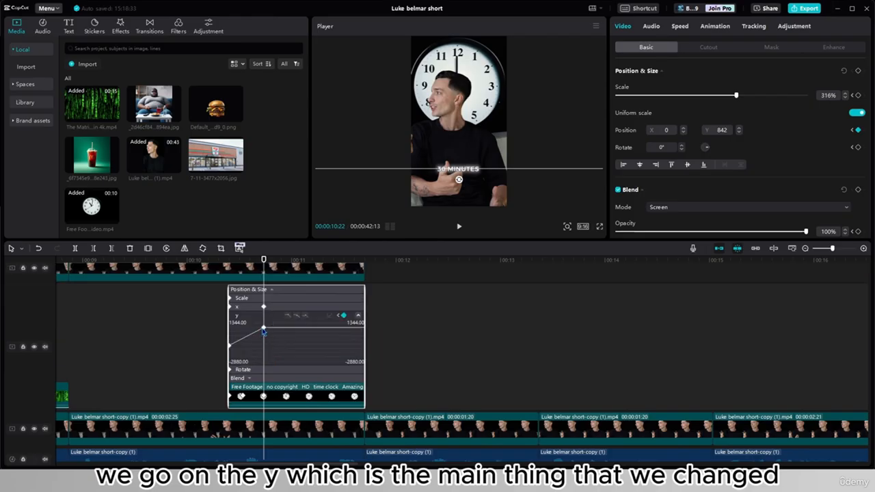
click(296, 315)
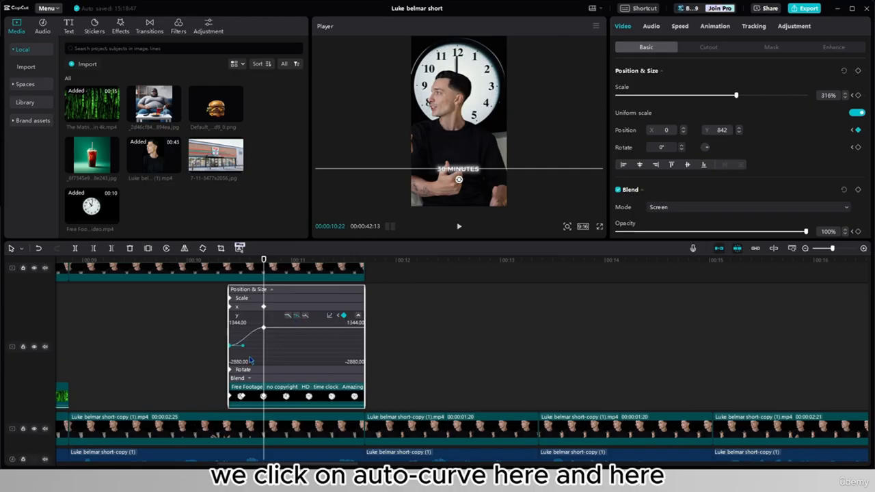
Play back the clock's entrance from just before the clip starts, at 00:00:10:08
click(215, 358)
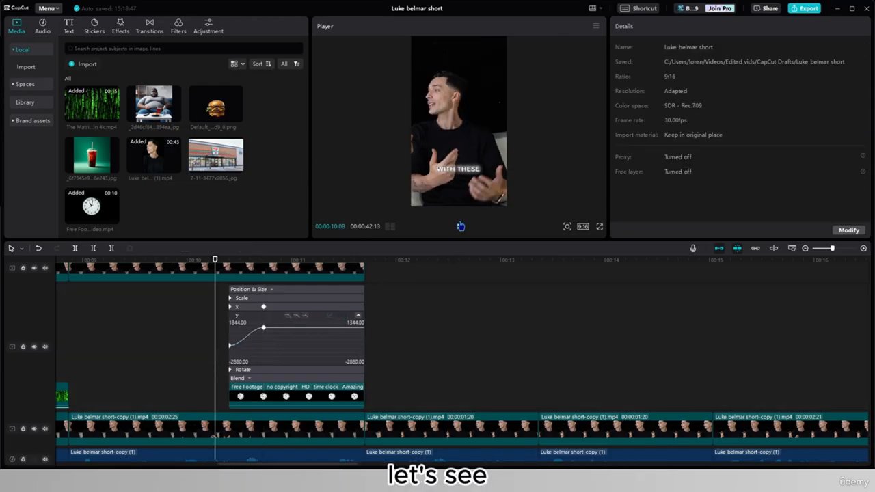
click(461, 227)
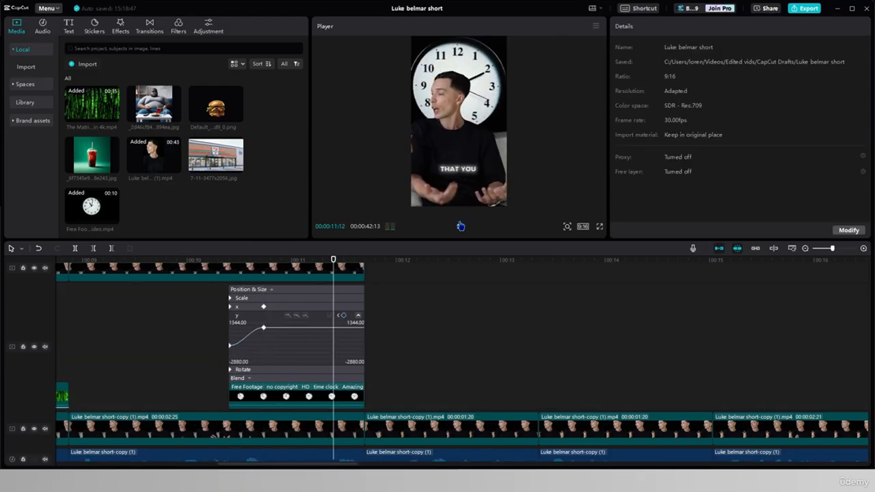
click(456, 228)
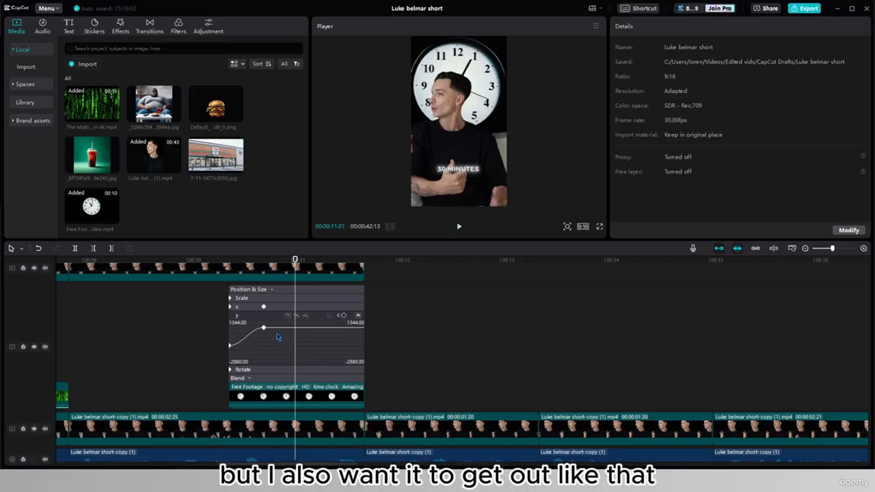
Paste the low keyframe (Y -1150) at the clock clip's end, 00:00:11:21, and copy the raised keyframe to shortly before it
click(348, 344)
drag(294, 260, 365, 269)
click(362, 394)
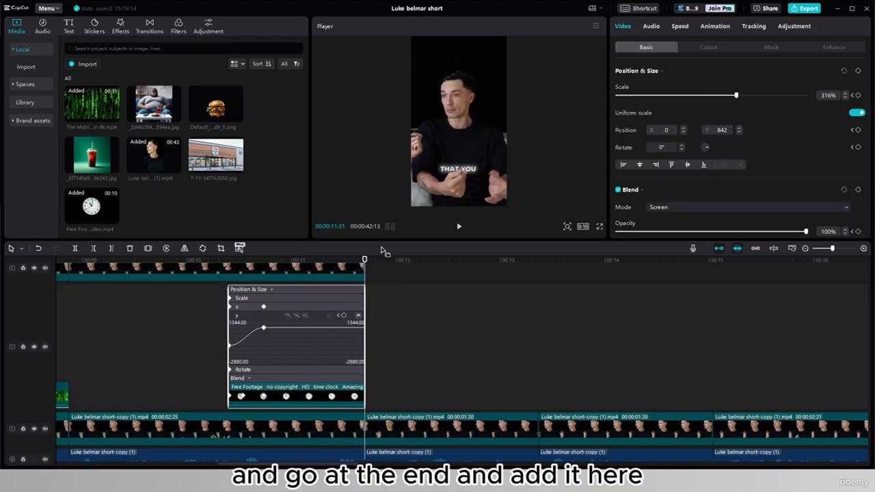
key(ctrl+v)
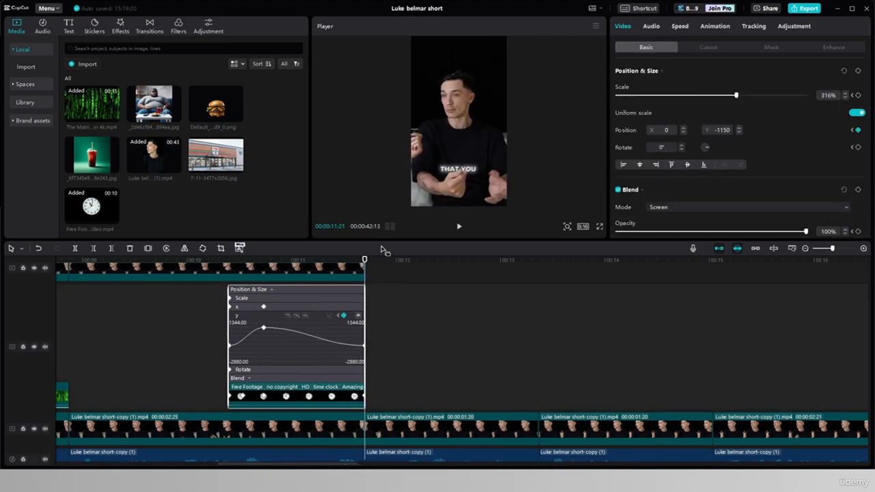
click(264, 328)
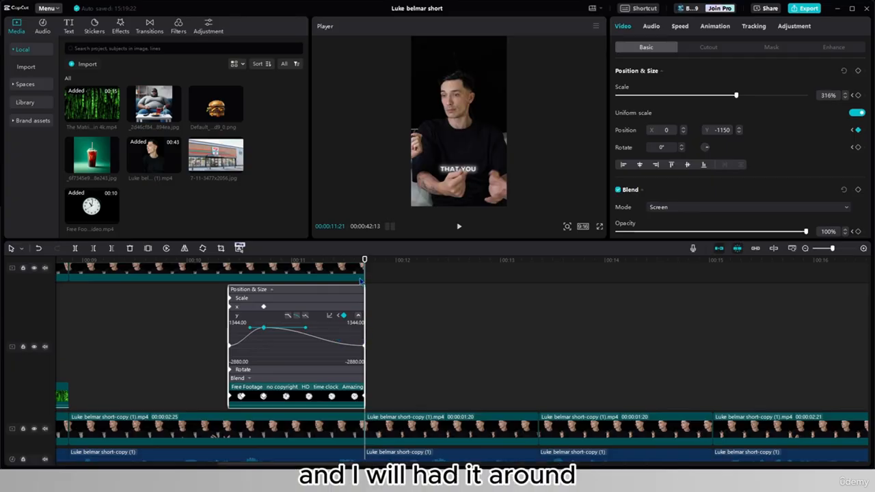
Play back the clock's complete entrance and exit animation from before the clip's start
drag(365, 261, 201, 263)
click(459, 228)
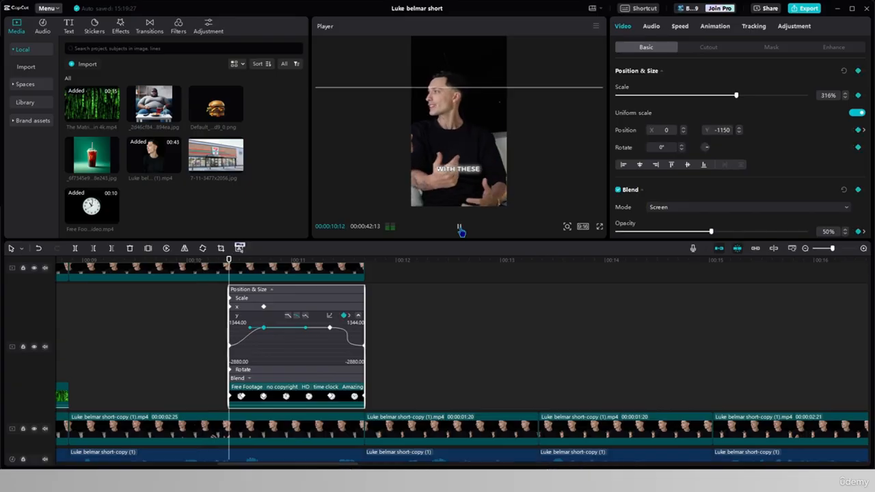
click(460, 229)
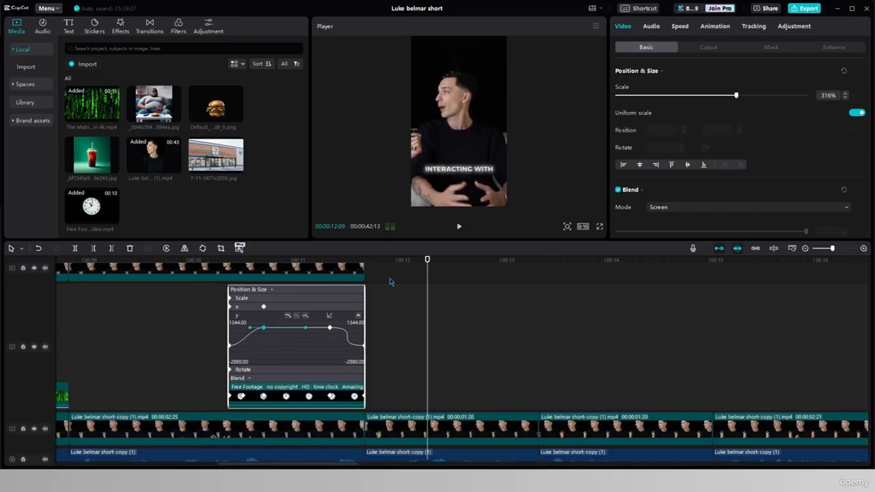
Move the clock's raised Y keyframe closer to the clip's start in the graph and play back the faster entrance
click(208, 342)
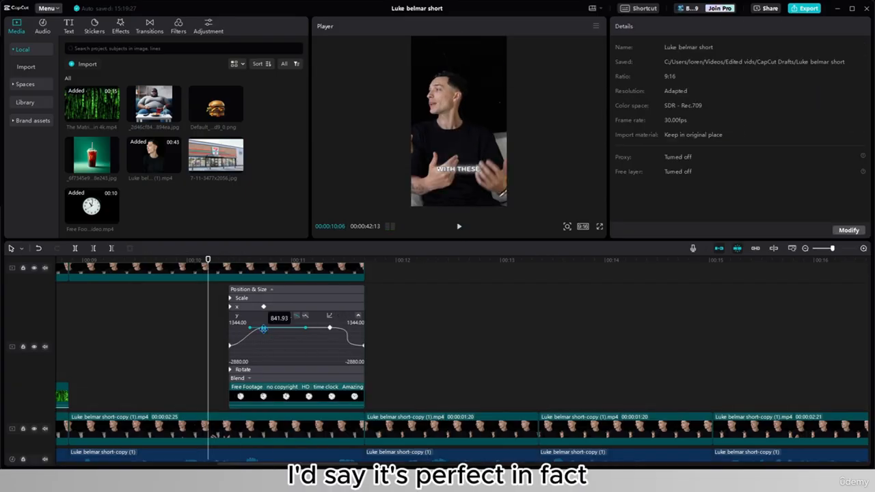
drag(263, 328, 253, 328)
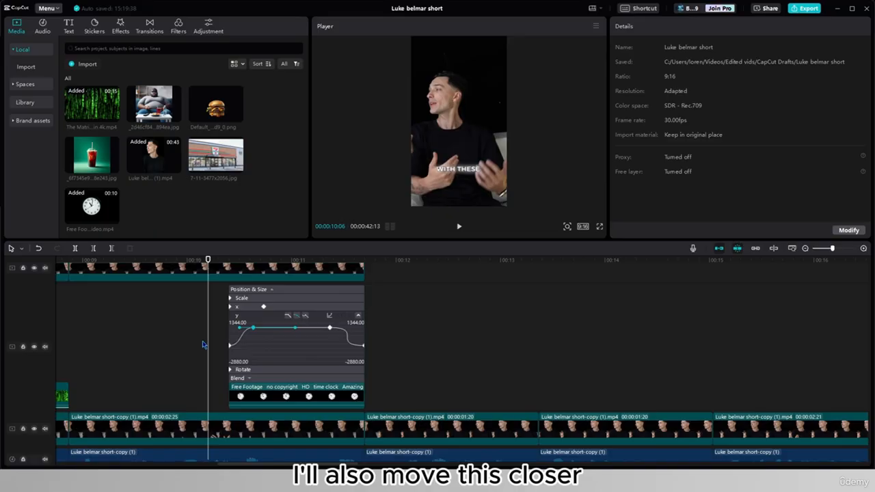
click(202, 344)
click(460, 229)
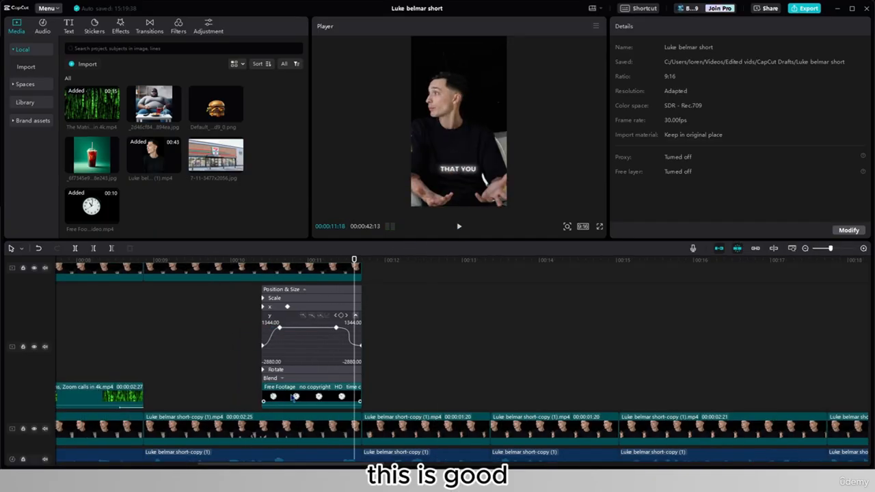
Extend the clock clip's start to about 00:00:10:00 with its entrance keyframes, and play back from the Matrix scene
click(284, 398)
drag(283, 398, 271, 399)
click(208, 377)
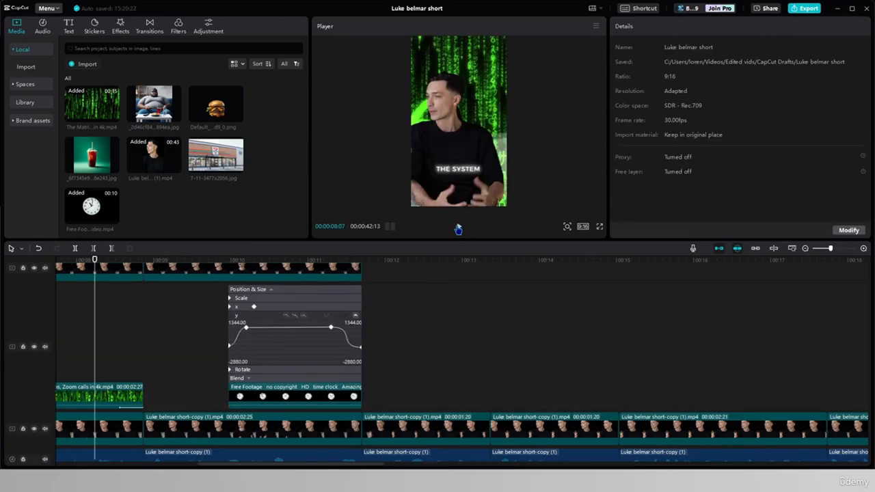
click(459, 229)
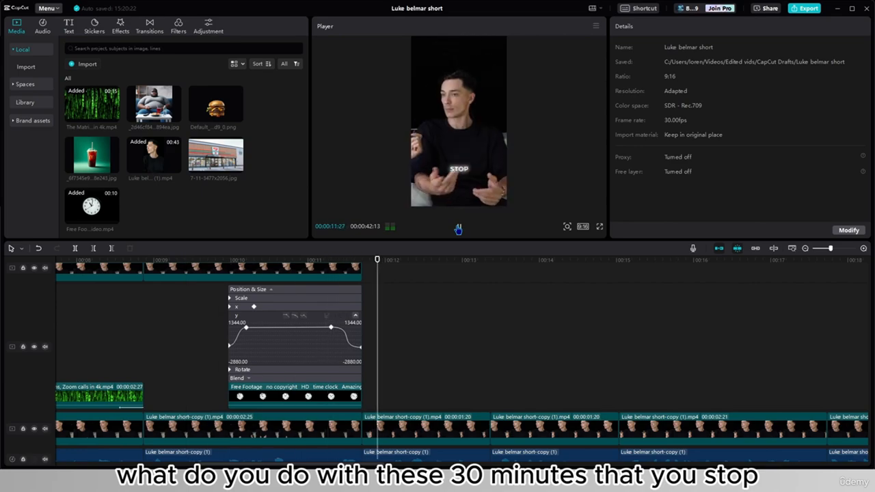
click(458, 228)
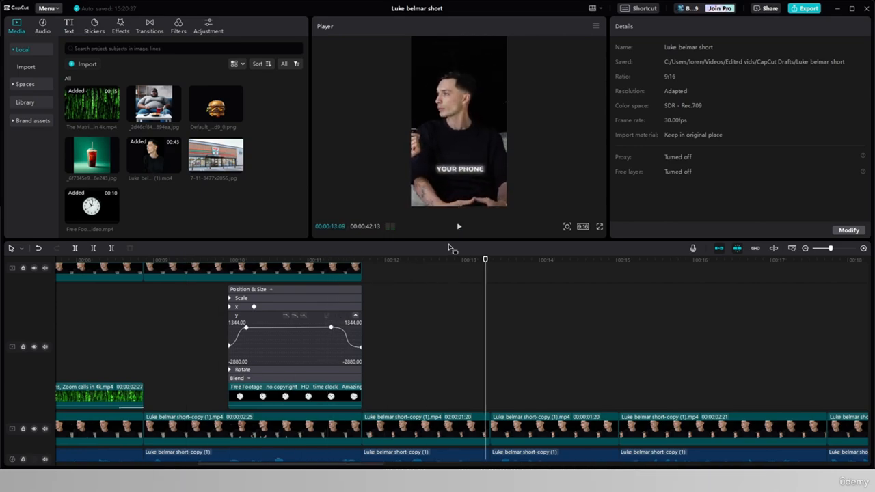
Hide the clock clip's keyframe animation graphs in the timeline
click(379, 384)
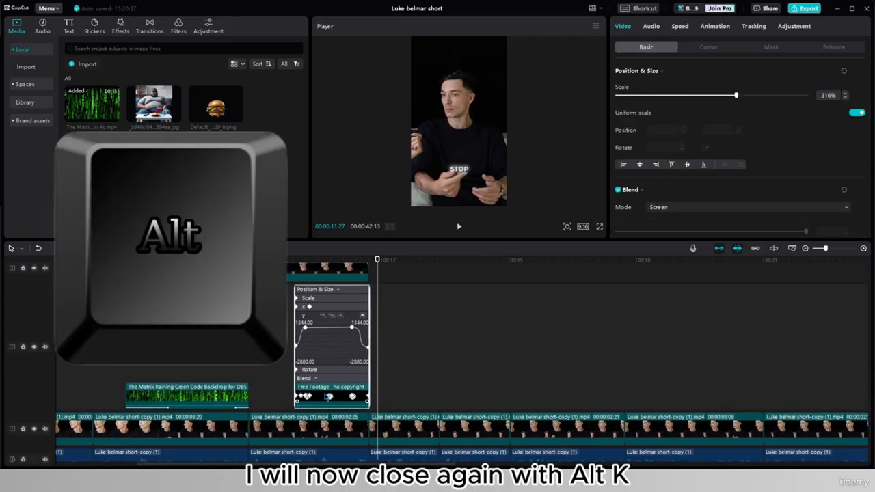
key(alt+k)
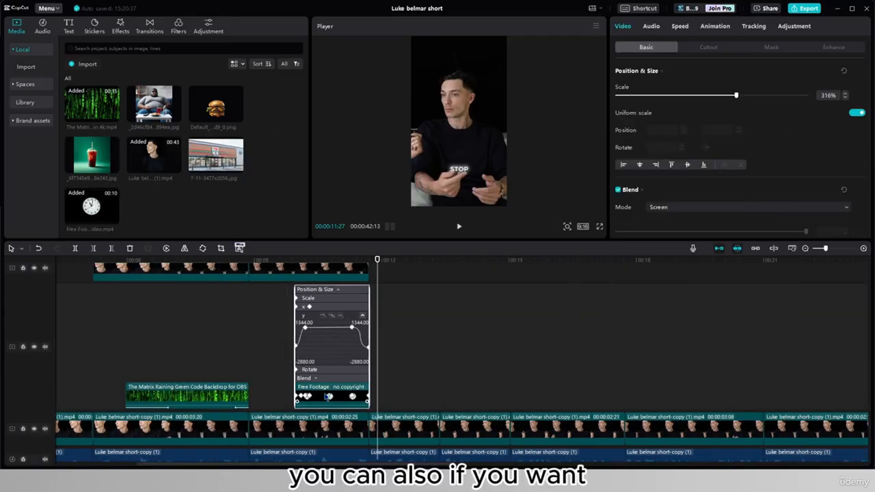
right_click(324, 407)
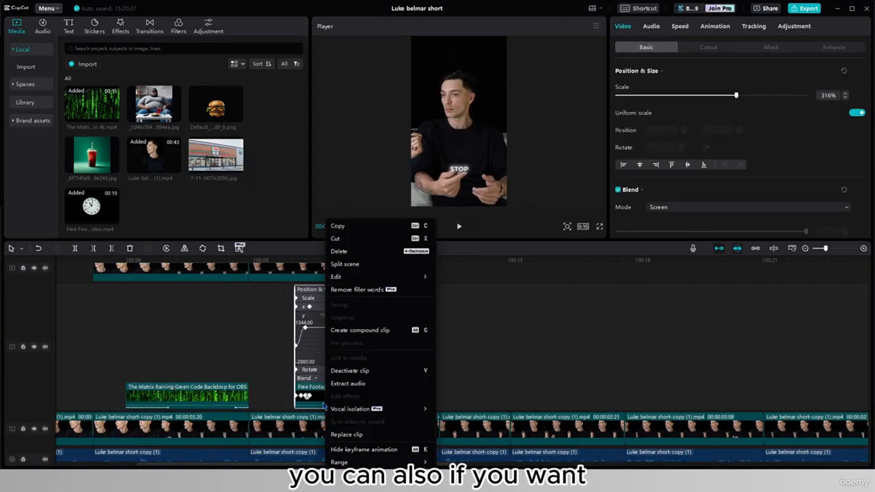
click(349, 450)
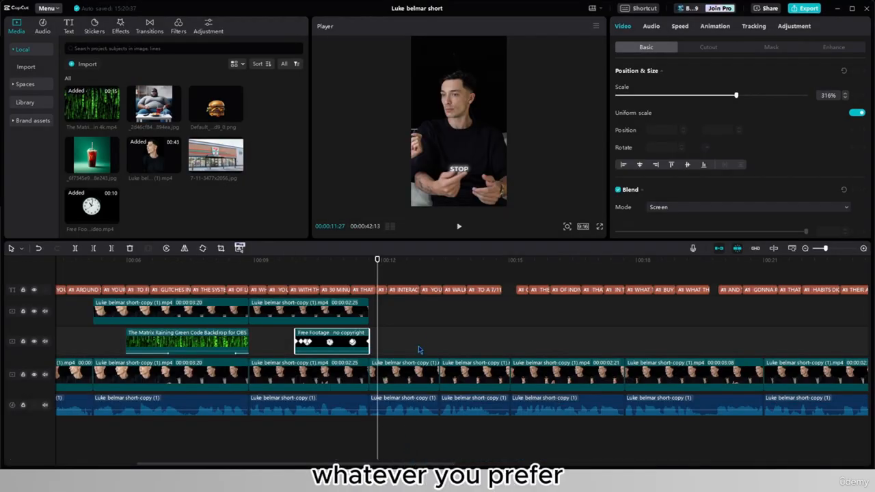
Place the 7-11 storefront image on the overlay track from 00:00:14:00 to the next main cut and scale it to 300%
click(387, 319)
drag(387, 320, 477, 320)
drag(216, 156, 442, 338)
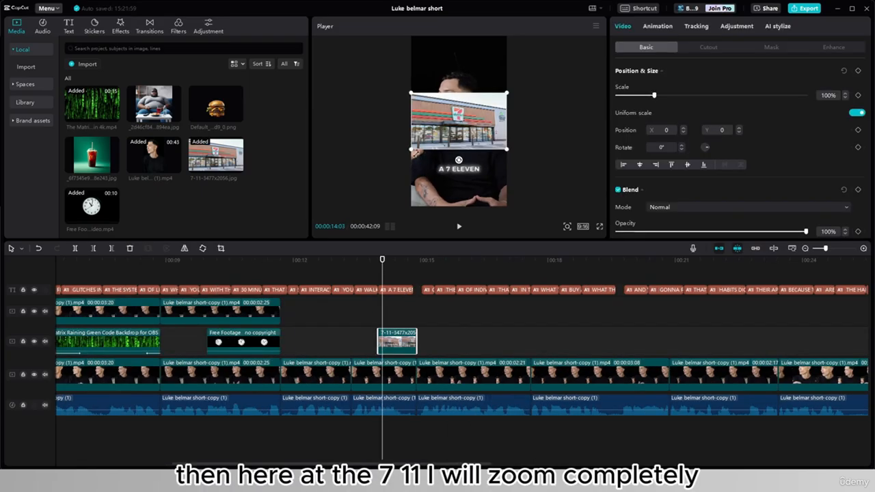
drag(410, 148, 280, 228)
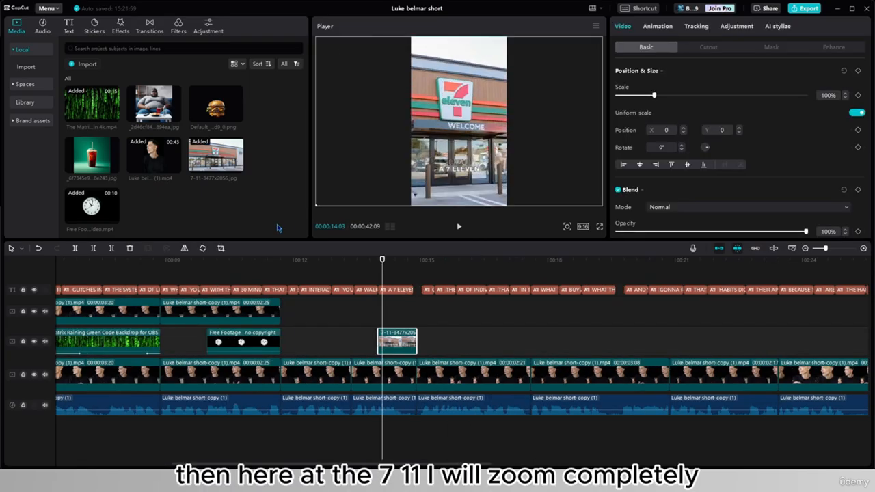
Keyframe the storefront image's Position & Size with X 1743 at 00:00:14:00 and X -1707 at 00:00:14:26
click(378, 278)
drag(436, 154, 512, 155)
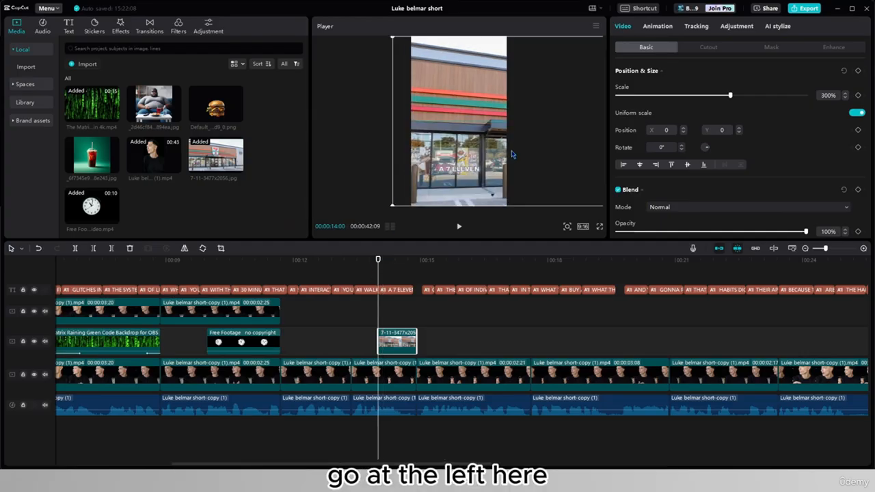
click(858, 129)
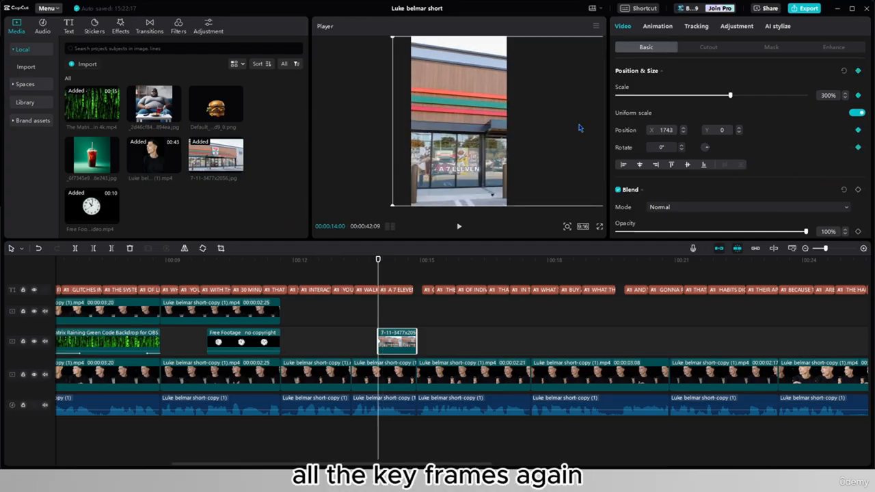
click(421, 323)
click(409, 348)
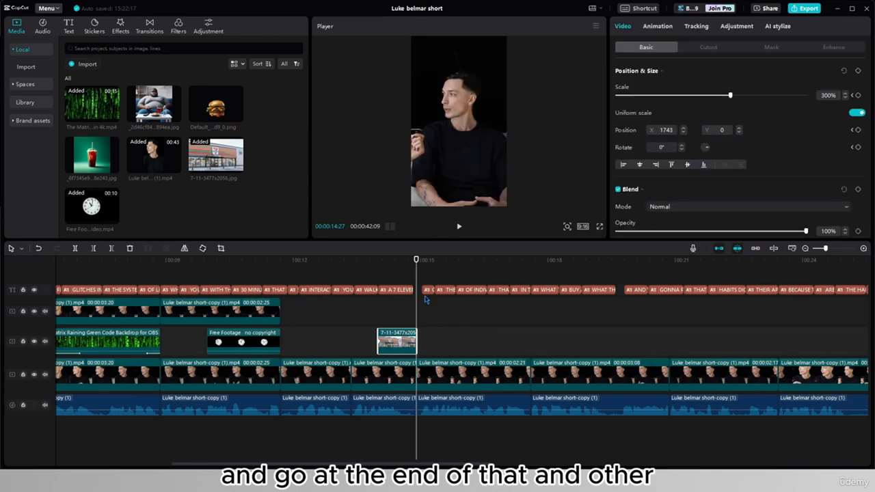
key(Left)
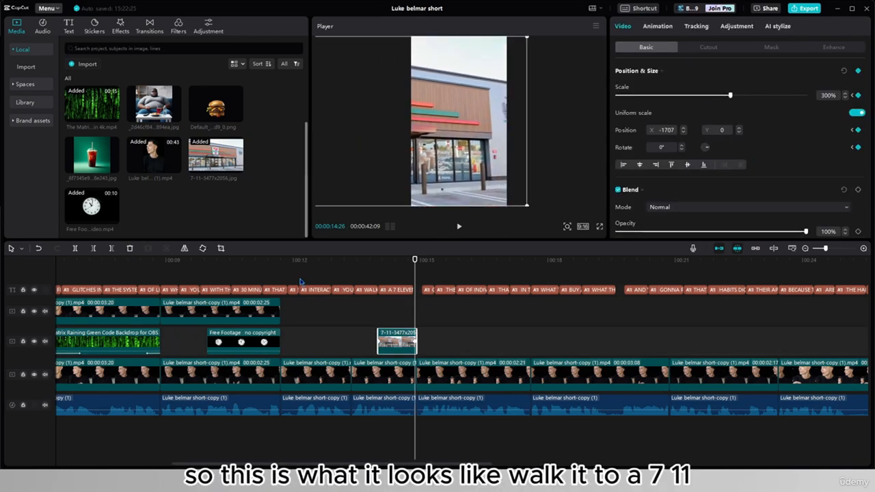
Play back the storefront pan from 00:00:13:13
click(353, 276)
click(354, 266)
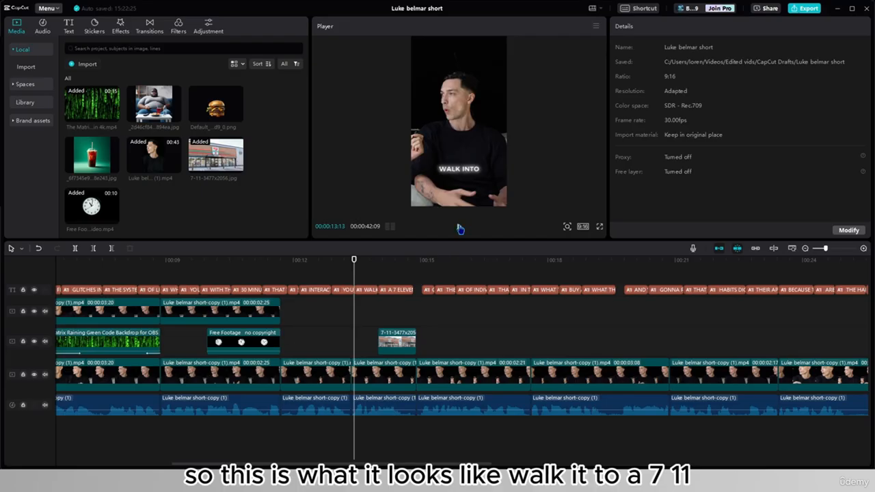
click(460, 228)
Show the storefront image's keyframe graphs and smooth both ends of its X position curve
click(396, 339)
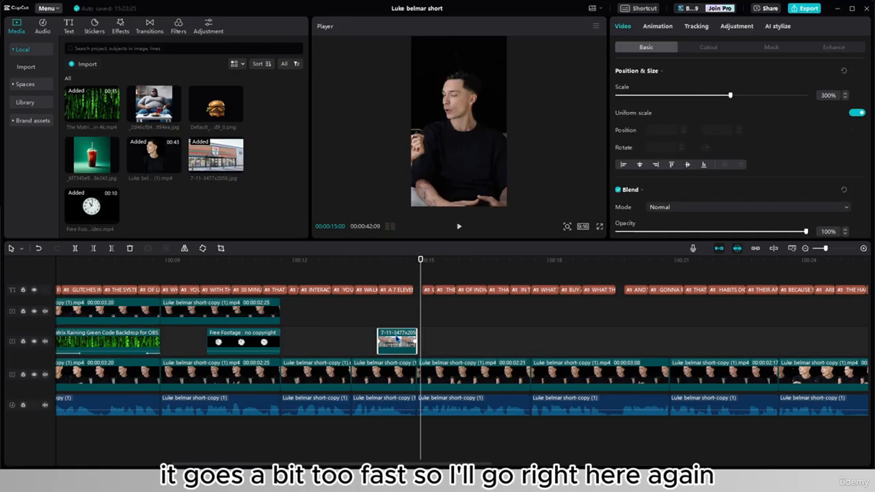
right_click(396, 338)
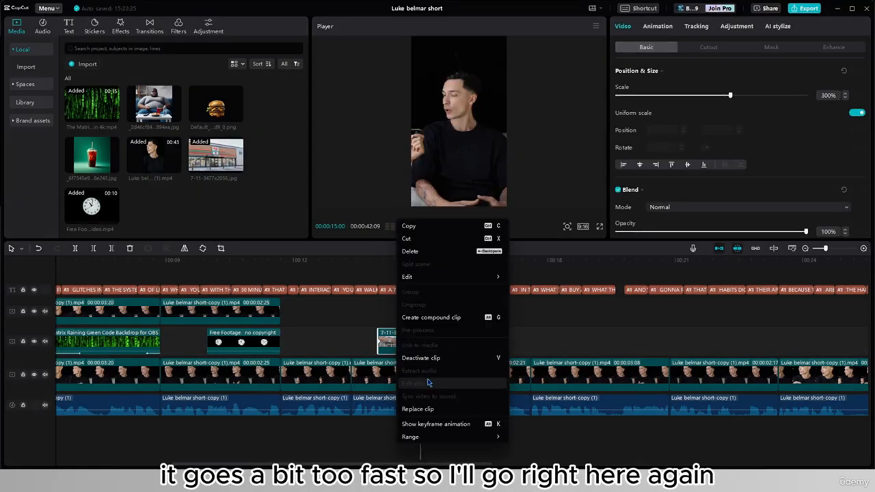
click(436, 424)
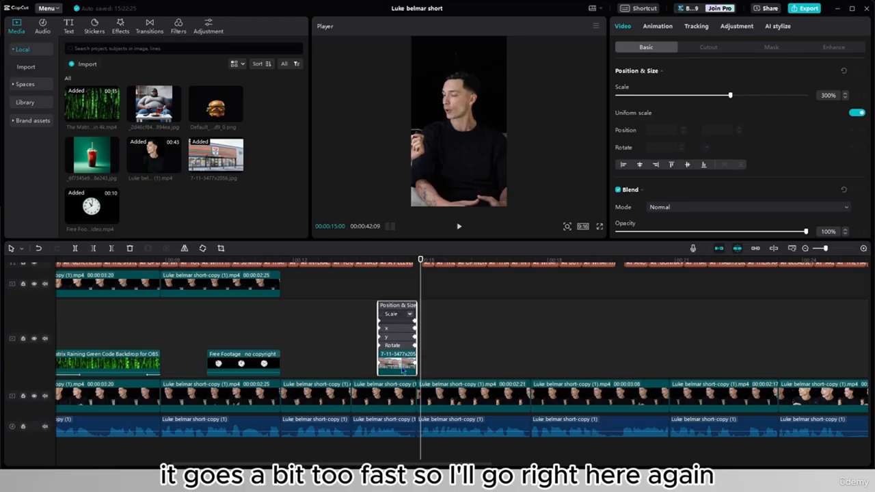
click(395, 328)
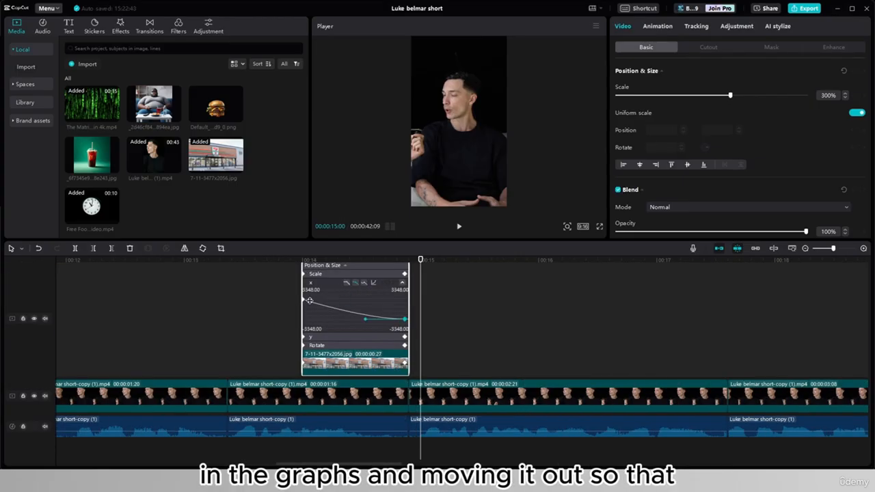
click(307, 301)
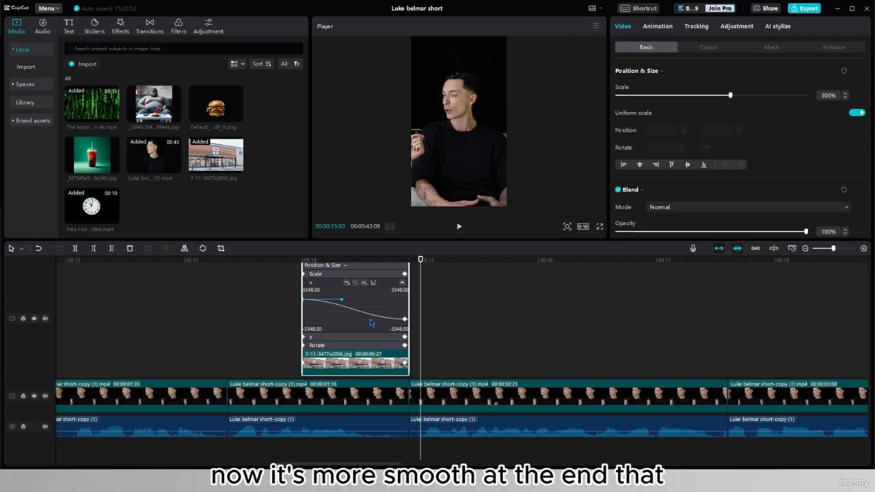
Play back the smoothed storefront pan from 00:00:12:22 and hide its keyframe graphs
drag(286, 329, 152, 328)
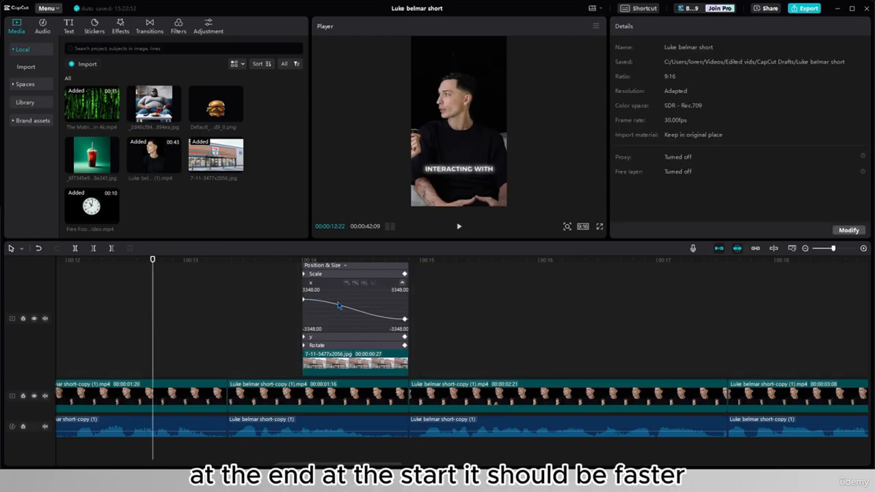
click(460, 228)
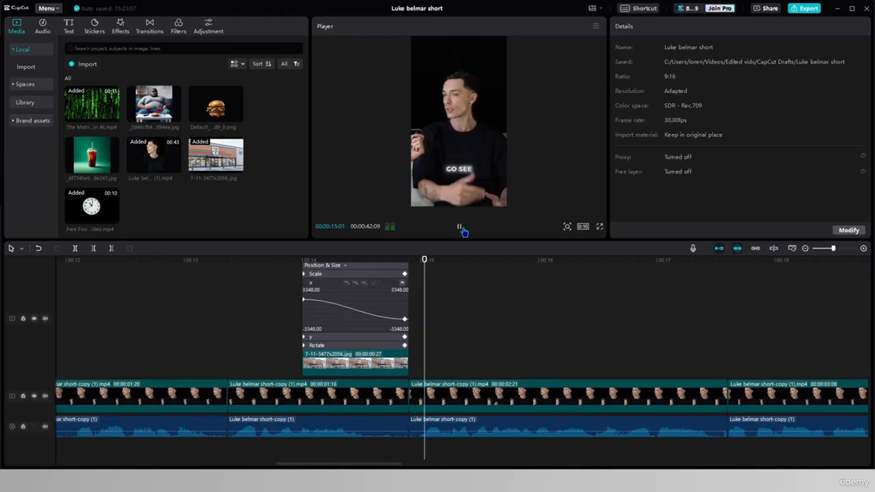
click(460, 227)
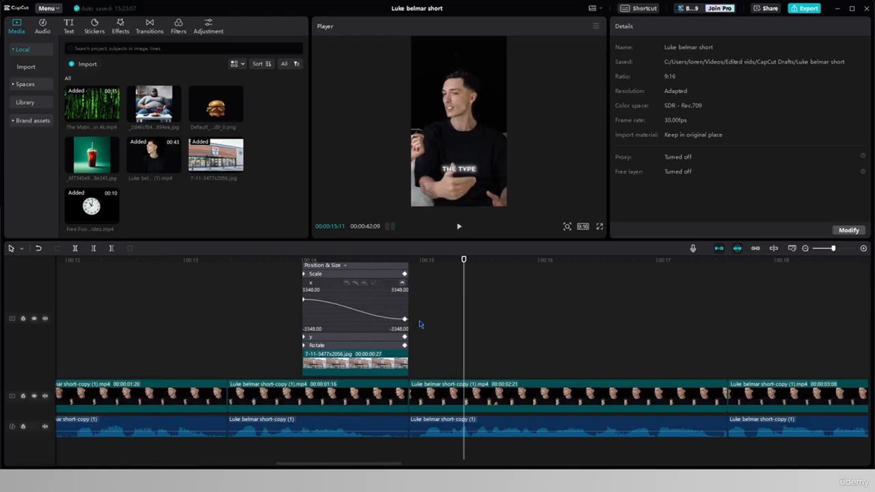
click(364, 362)
click(364, 362)
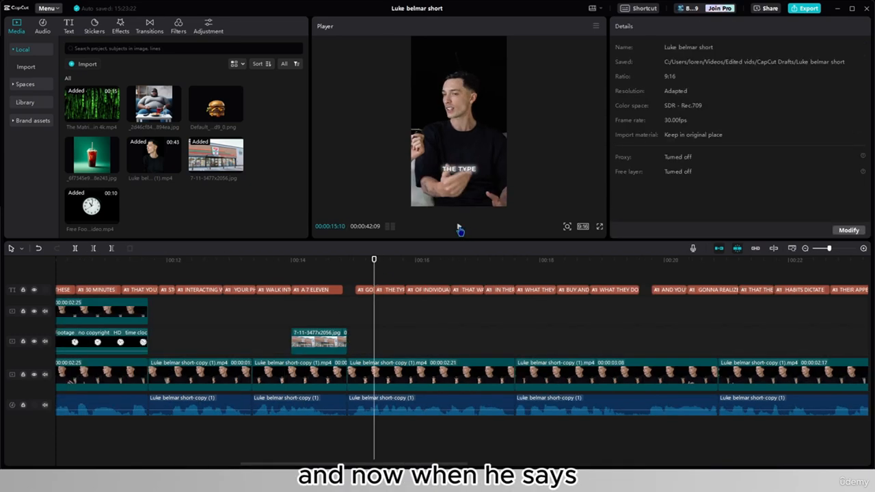
Play the speech from 00:00:15:10 to find where the next overlay belongs
click(459, 228)
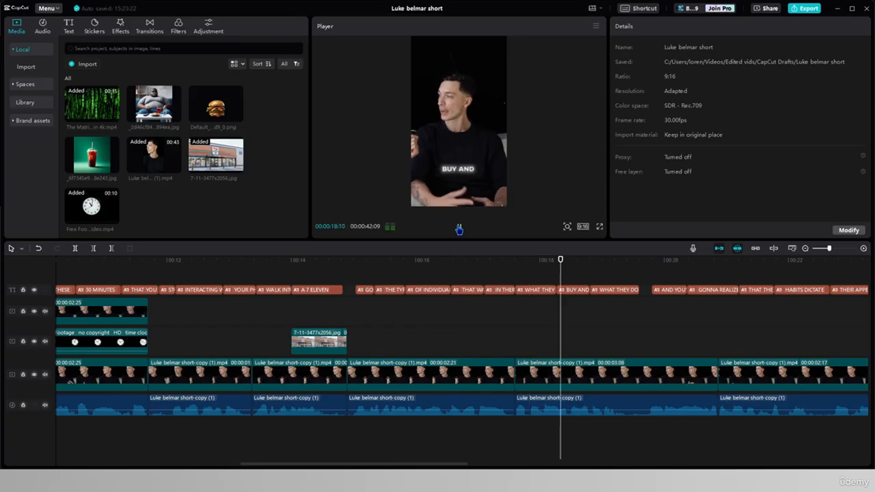
click(459, 229)
click(444, 274)
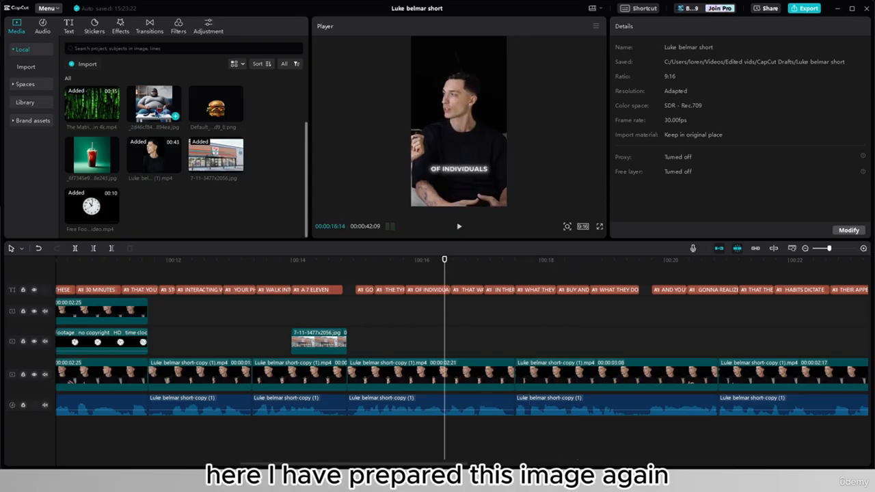
Place the seated-man image directly after the storefront clip at 00:00:14:27 and keyframe its Position & Size at scale 178%, X 710
drag(171, 112, 347, 317)
click(357, 316)
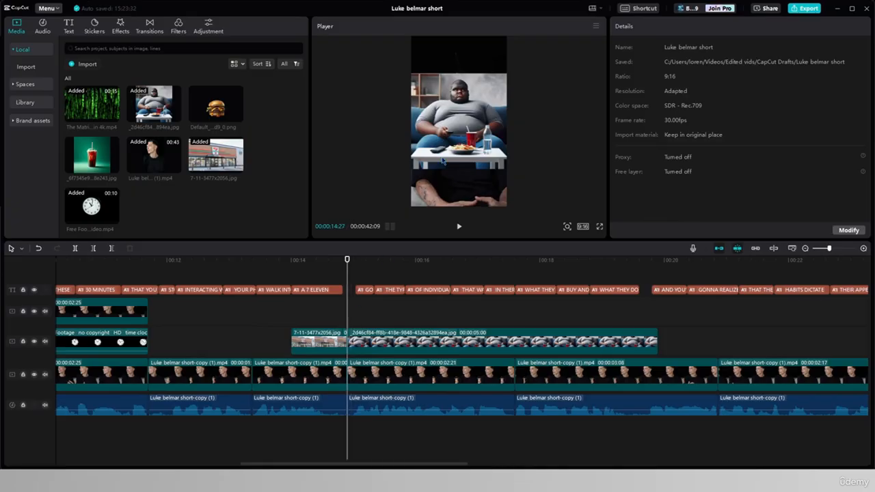
click(442, 160)
drag(413, 171, 374, 205)
drag(438, 178, 421, 176)
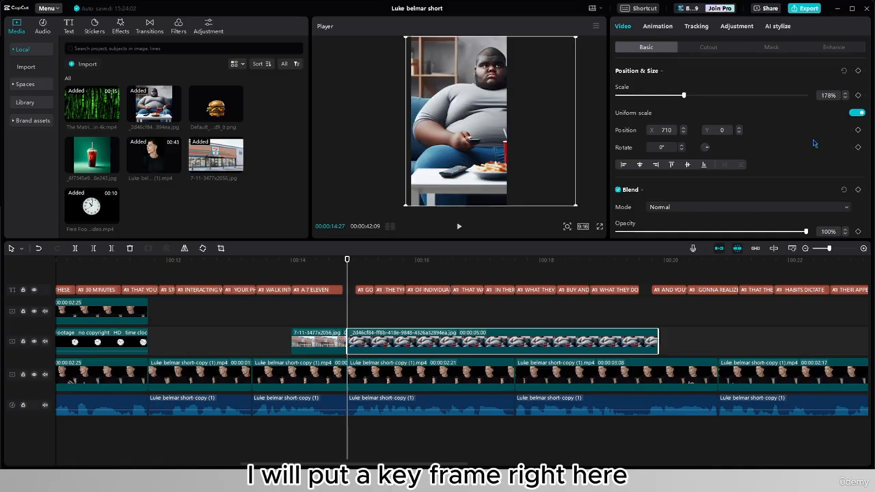
click(857, 70)
drag(506, 177, 446, 176)
drag(348, 289, 483, 288)
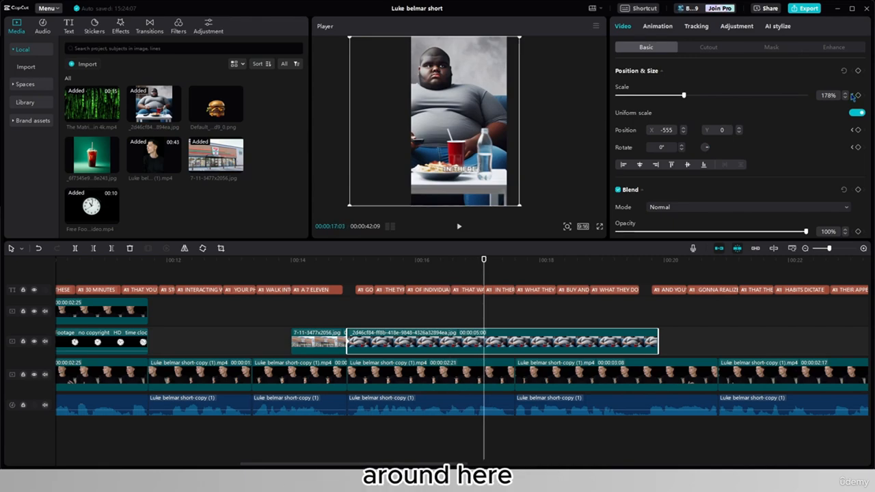
click(858, 71)
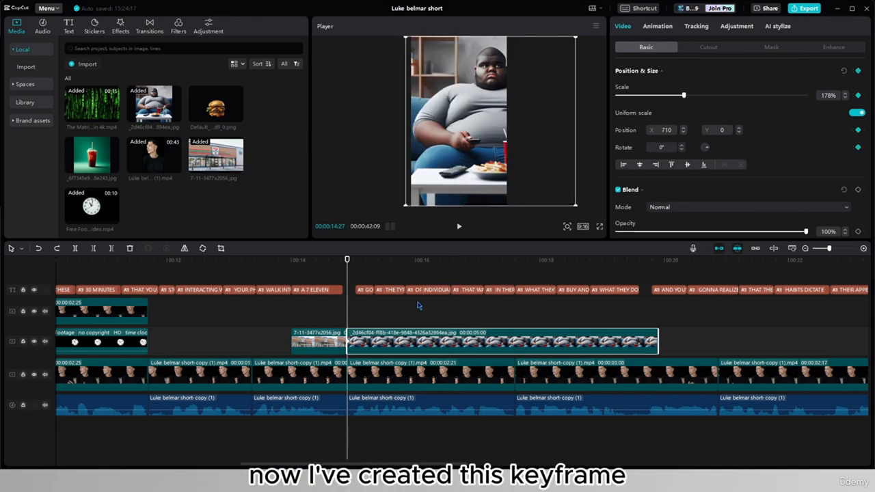
Keyframe the seated-man image's Position & Size at 00:00:17:03 with X -741 and scale 193%, and play back the pan
click(480, 309)
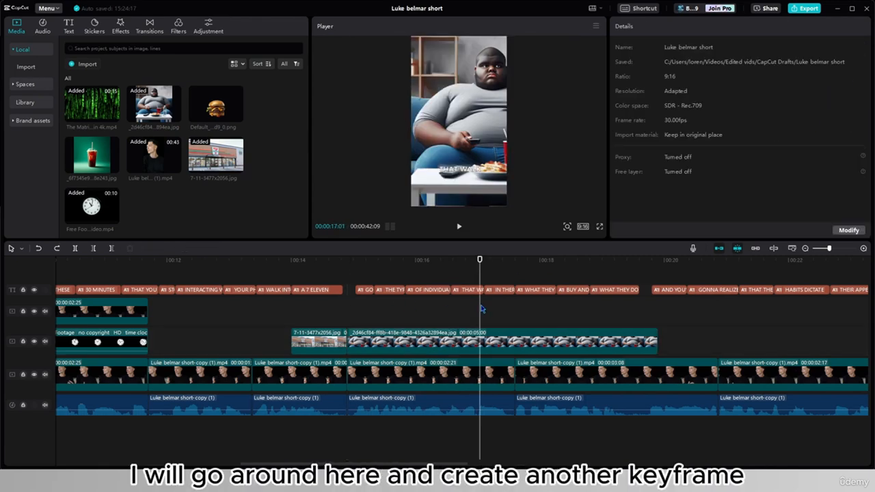
click(478, 345)
click(857, 71)
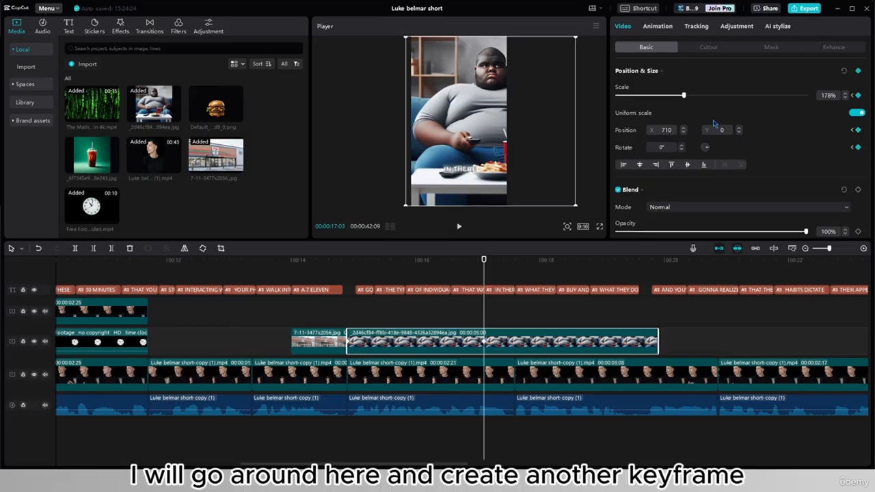
drag(518, 168, 453, 168)
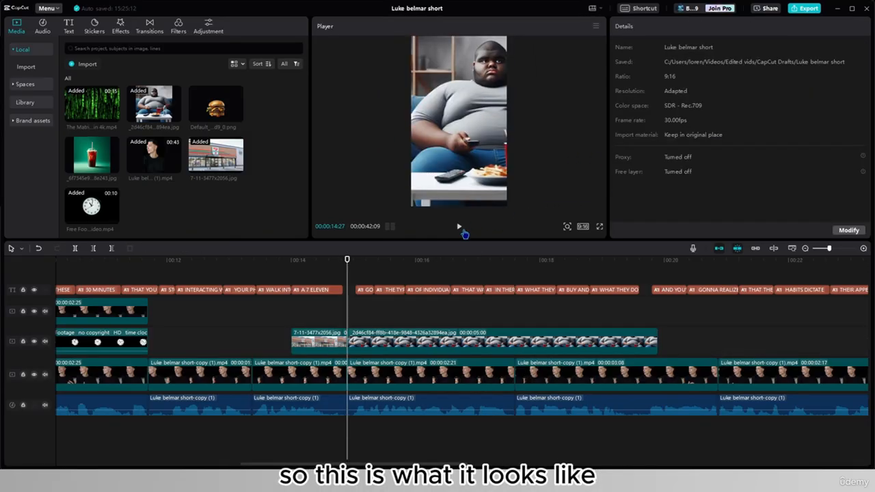
click(459, 227)
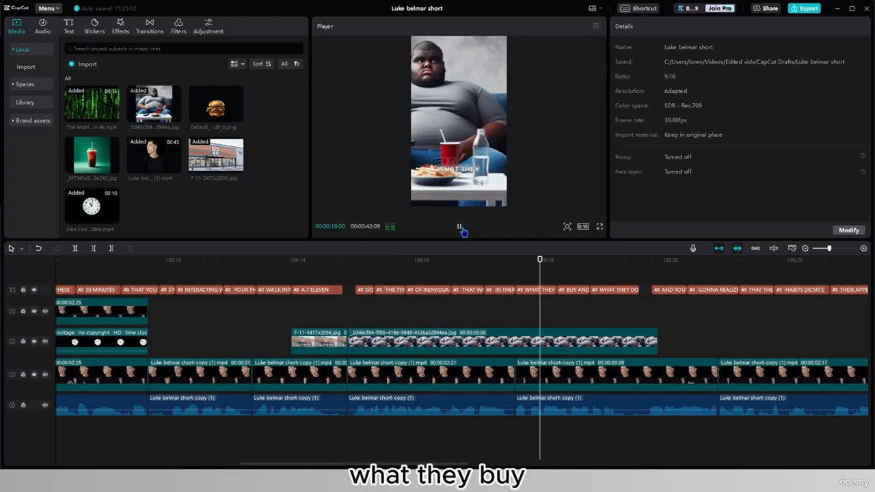
click(459, 227)
Show the seated-man image's keyframe graphs and apply the auto curve to both ends of its X position
click(443, 340)
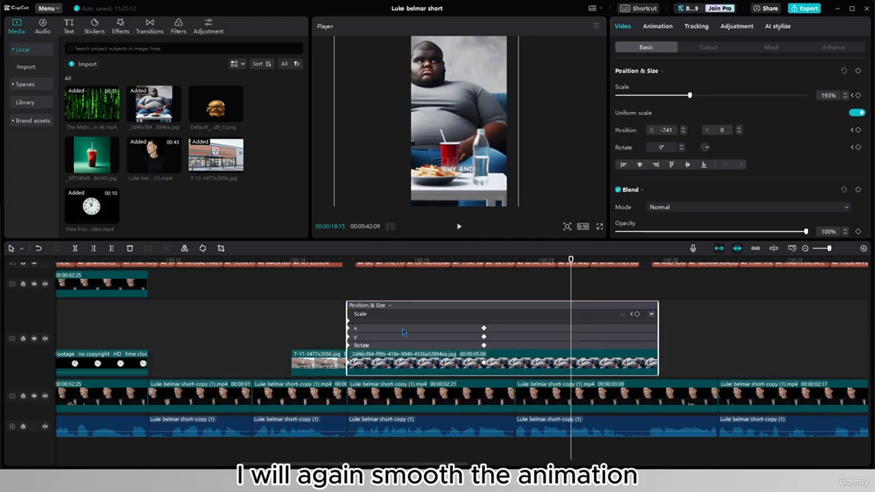
click(396, 331)
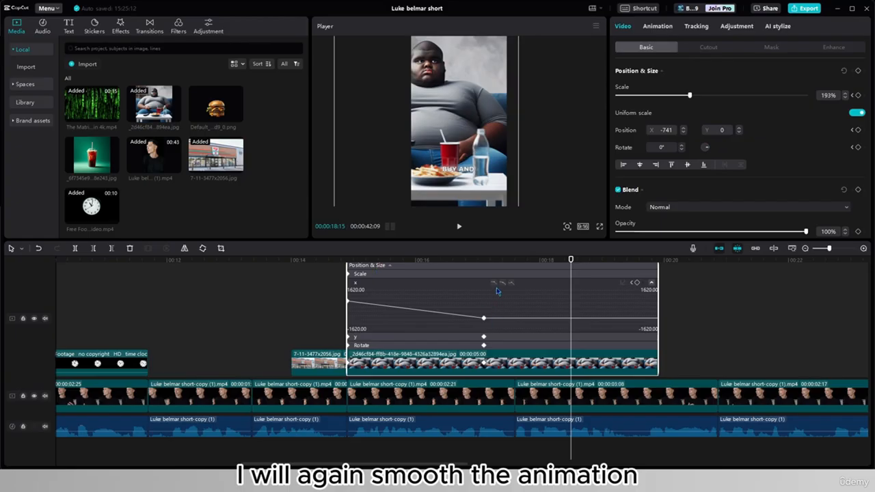
click(483, 318)
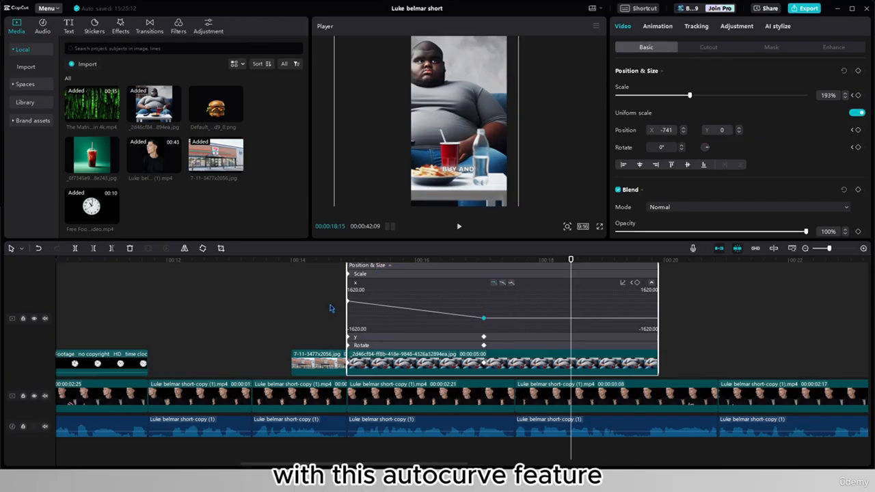
click(349, 300)
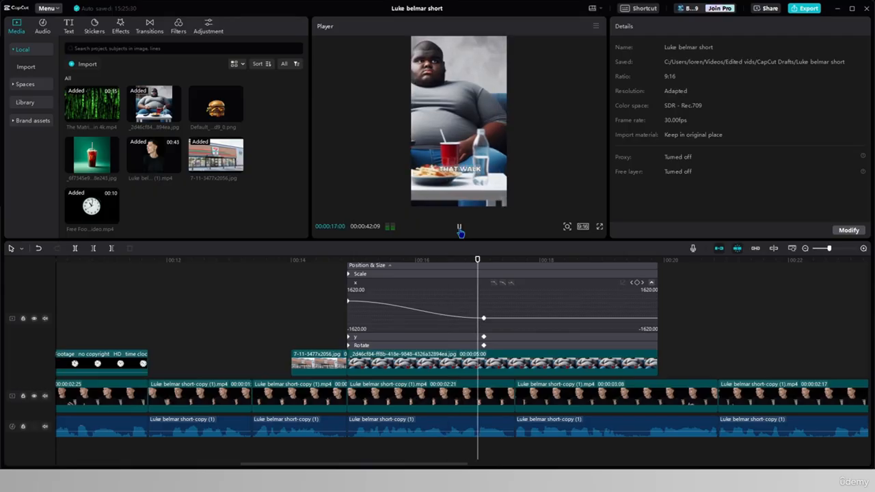
Play back the smoothed pan of the seated-man image and hide its keyframe graphs
click(459, 229)
click(567, 359)
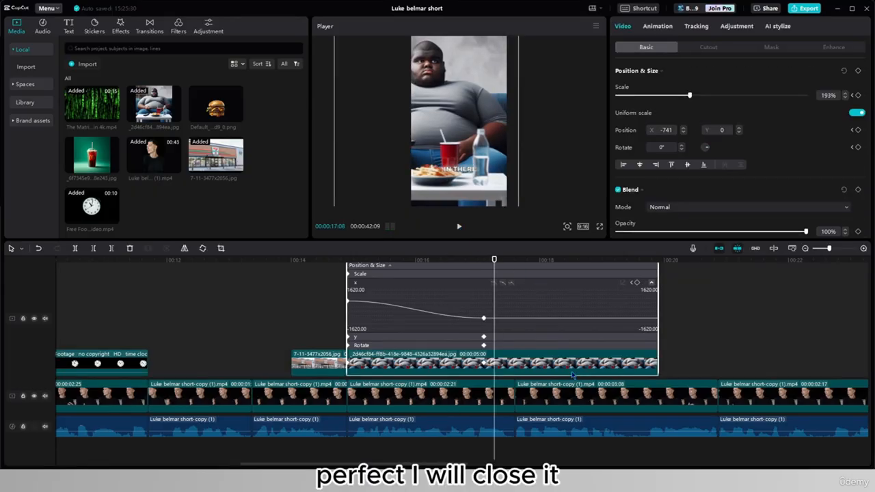
key(alt+k)
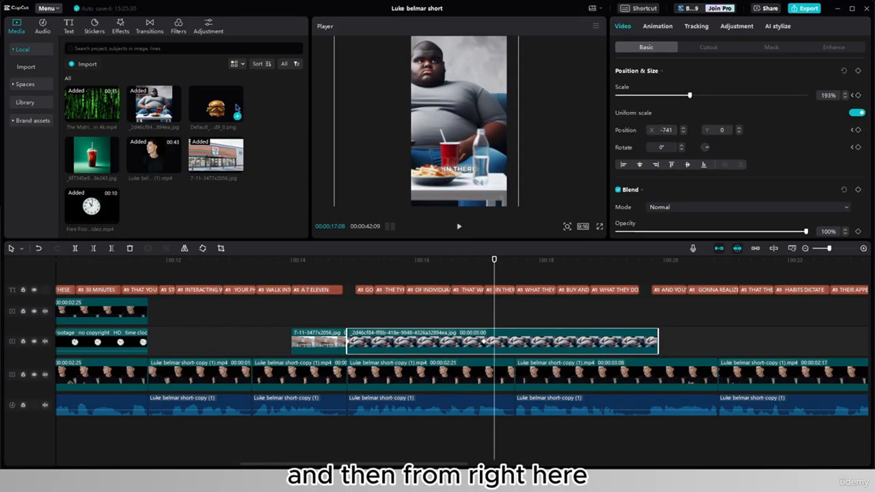
Add the burger image and the green-background drink image on two tracks above the seated-man image, and hide the drink
drag(494, 272, 514, 272)
drag(215, 106, 452, 310)
drag(92, 156, 450, 274)
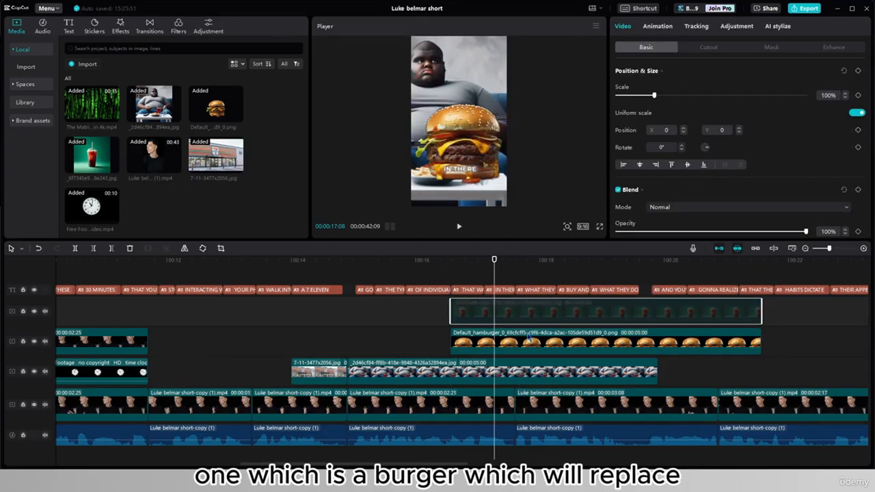
Scale the burger image to 67% and position it at X -555, Y -585 over the plate
click(527, 335)
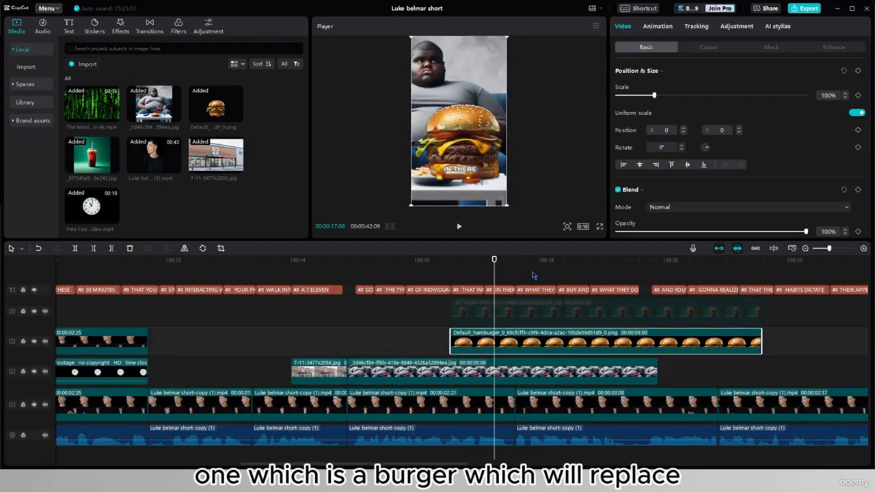
drag(455, 166, 515, 39)
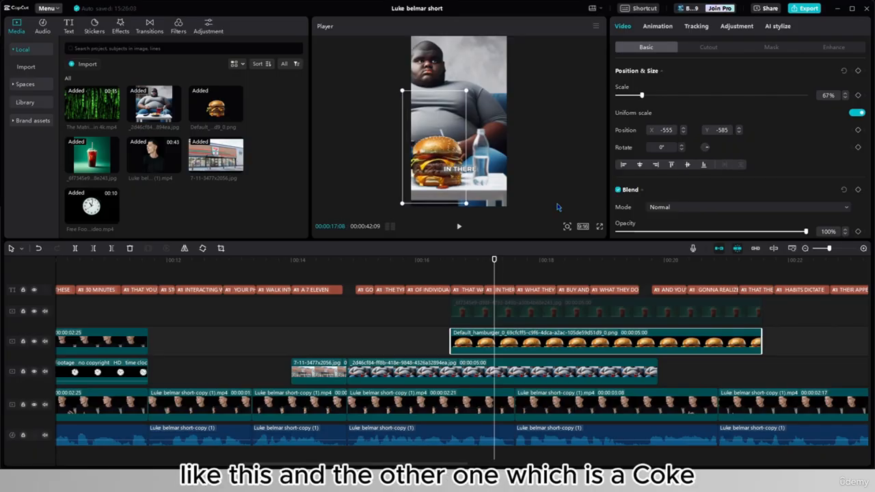
Show the drink image again and remove its green background with Chroma key at strength 21
click(513, 314)
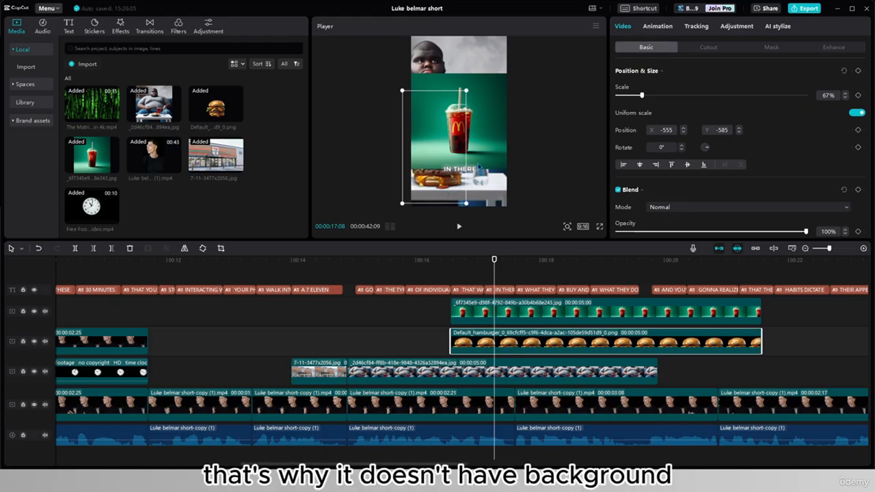
click(486, 141)
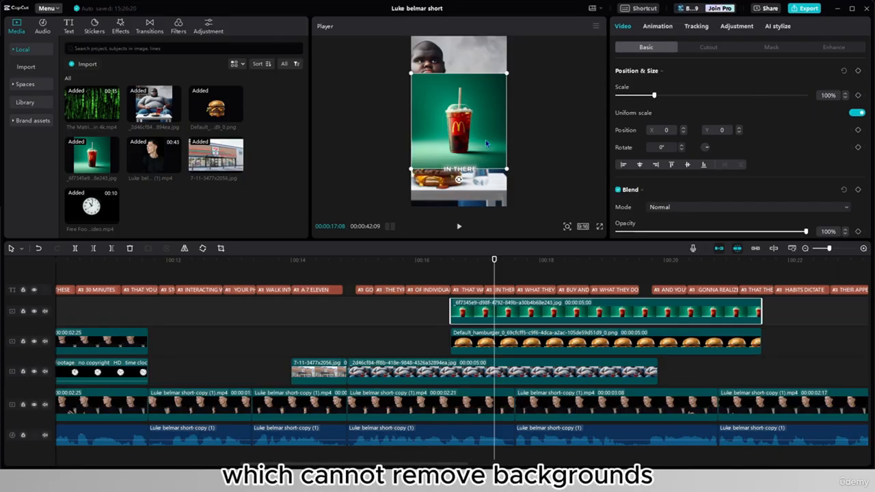
click(711, 48)
click(619, 71)
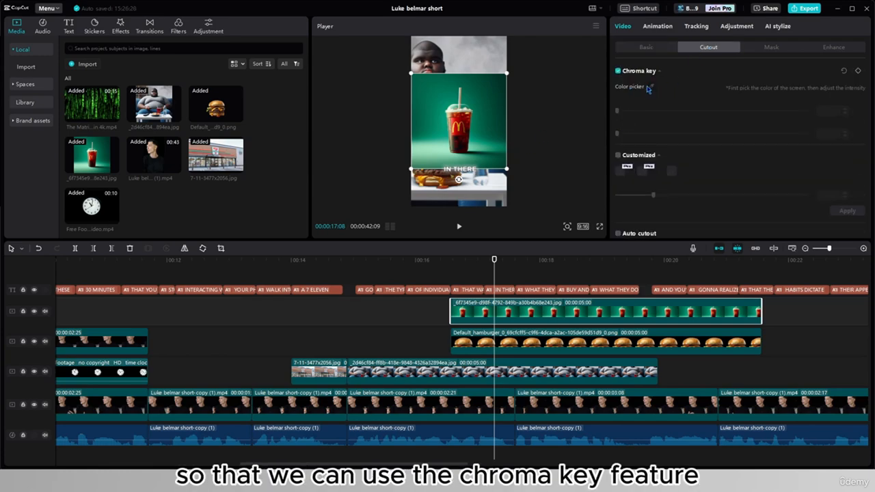
click(649, 87)
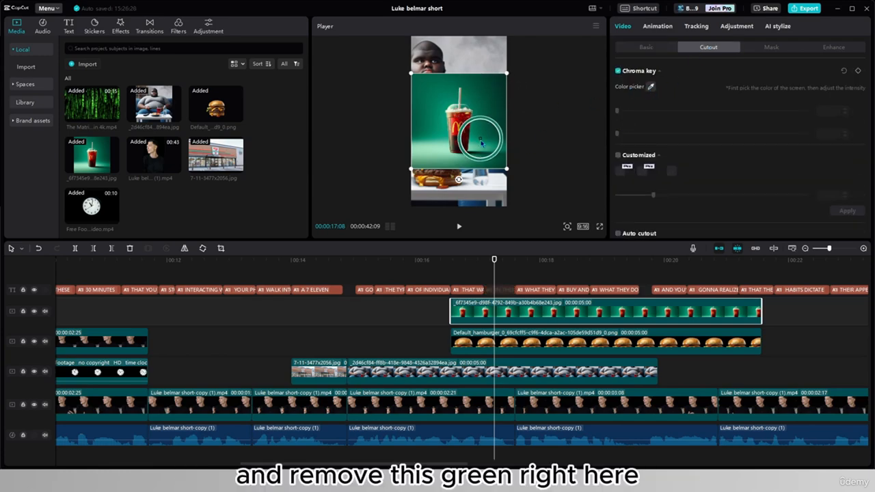
click(480, 142)
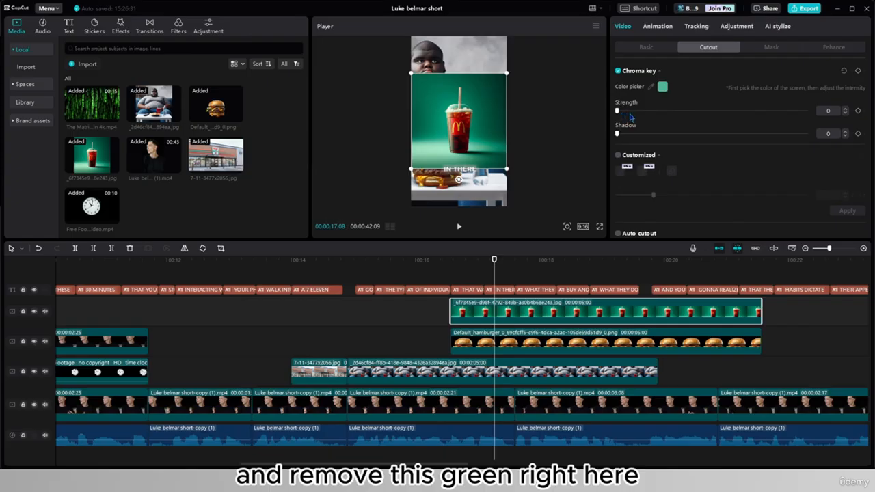
Move the drink image onto the table beside the burger and enlarge it slightly so it covers the bottle
drag(475, 148, 479, 167)
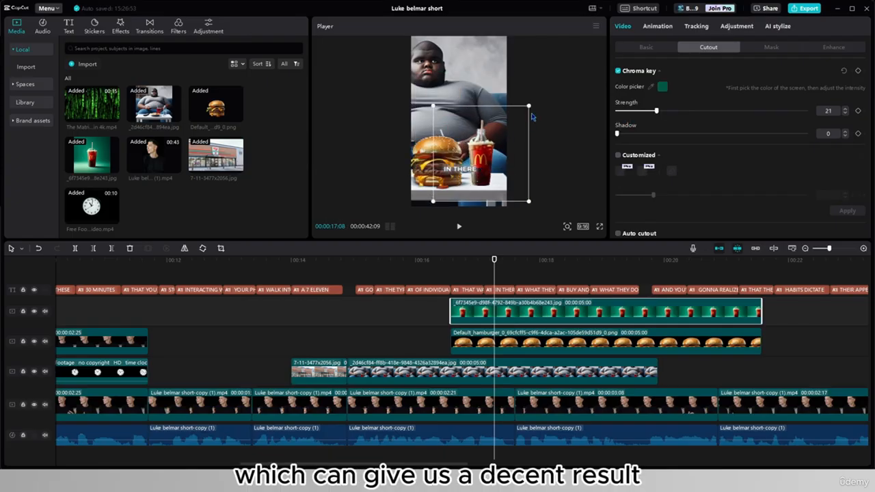
drag(529, 106, 539, 96)
drag(474, 169, 477, 162)
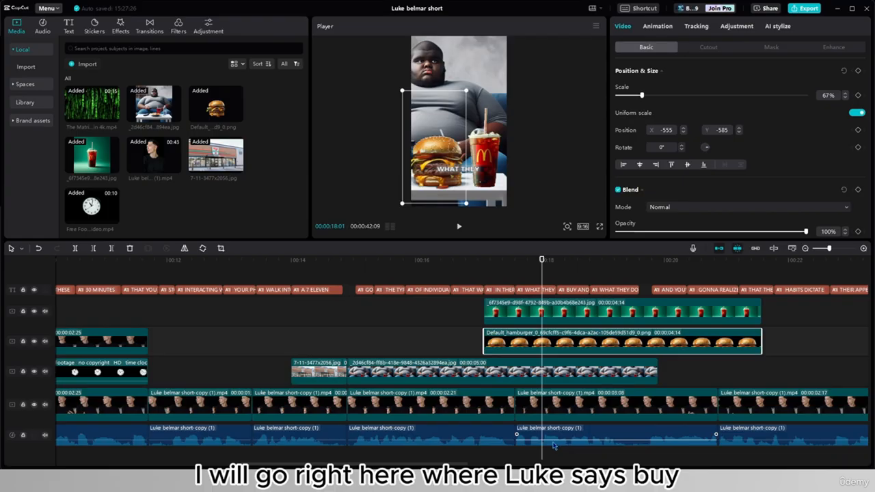
Keyframe the burger's Position & Size with scale 67% at 00:00:18:01 and scale 5% at 00:00:17:03
click(858, 70)
click(486, 287)
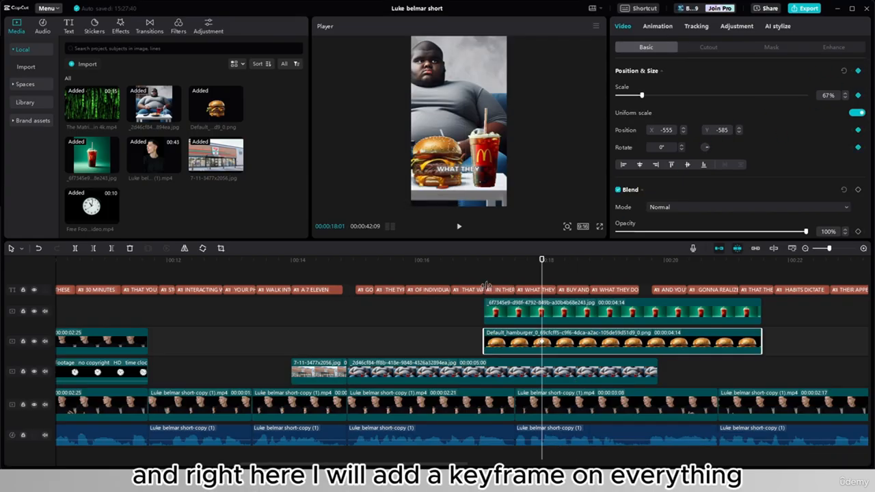
click(485, 284)
click(491, 350)
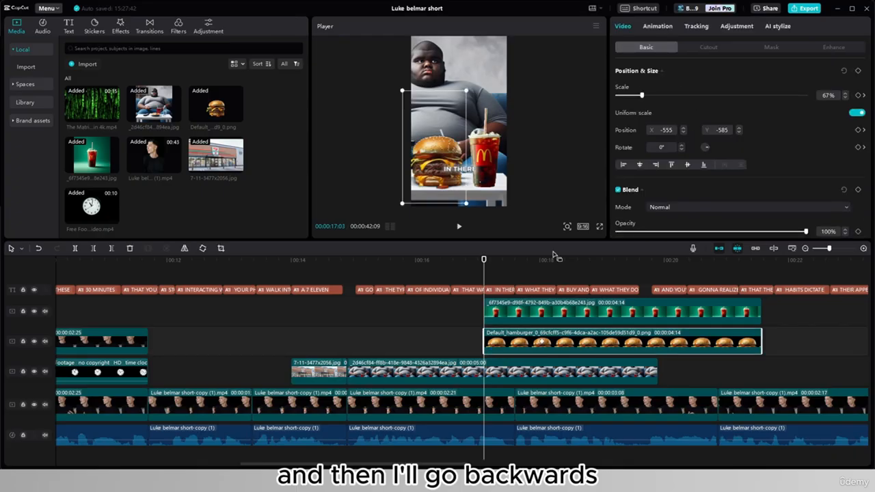
click(858, 70)
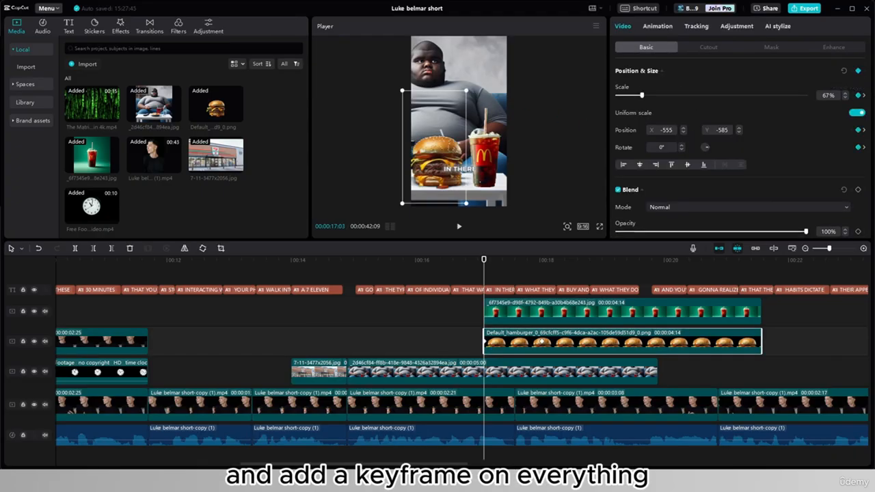
drag(466, 90, 397, 152)
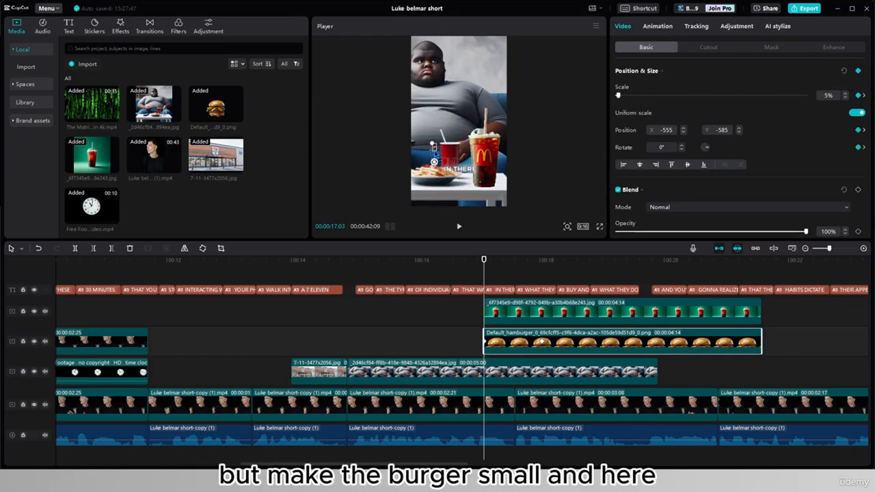
Play back the burger's zoom-in and add a Position & Size keyframe at 67% scale shortly after the one at 00:00:18:01
click(471, 278)
click(472, 278)
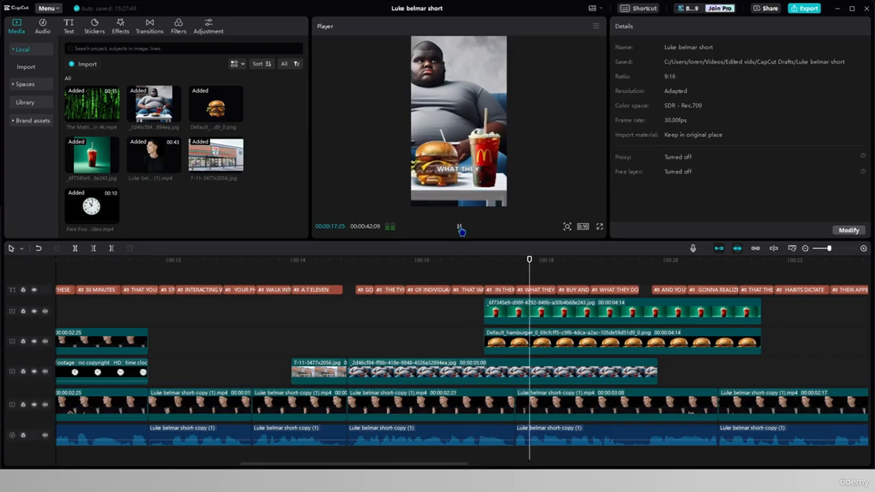
click(558, 338)
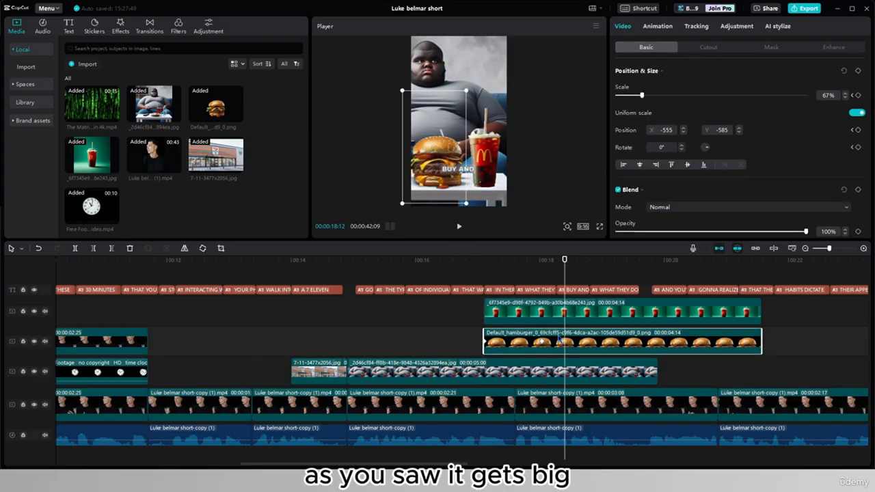
click(542, 343)
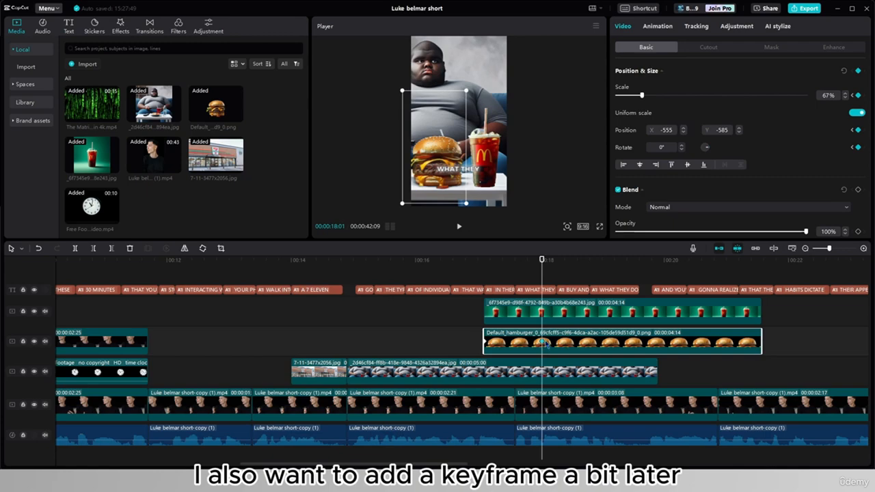
drag(538, 301, 556, 287)
click(858, 130)
Set the burger's scale to 83% at the 00:00:18:01 keyframe and play back the pop effect
click(543, 344)
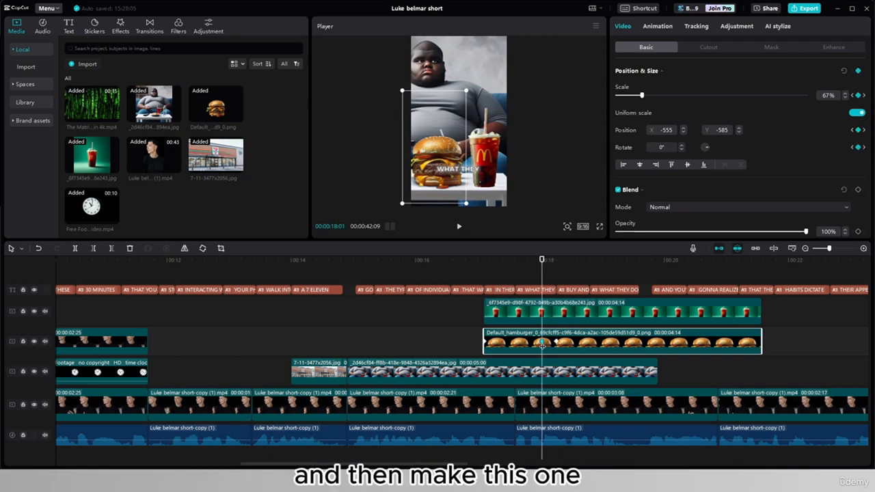
drag(641, 95, 648, 97)
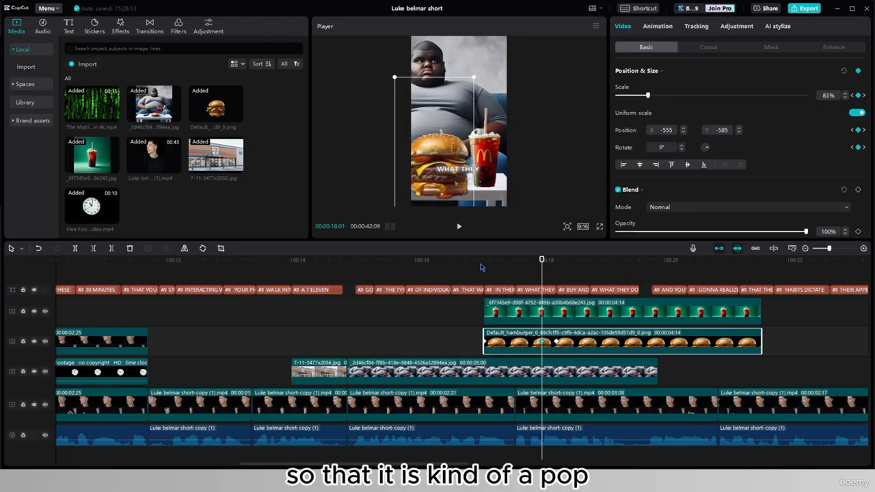
click(481, 268)
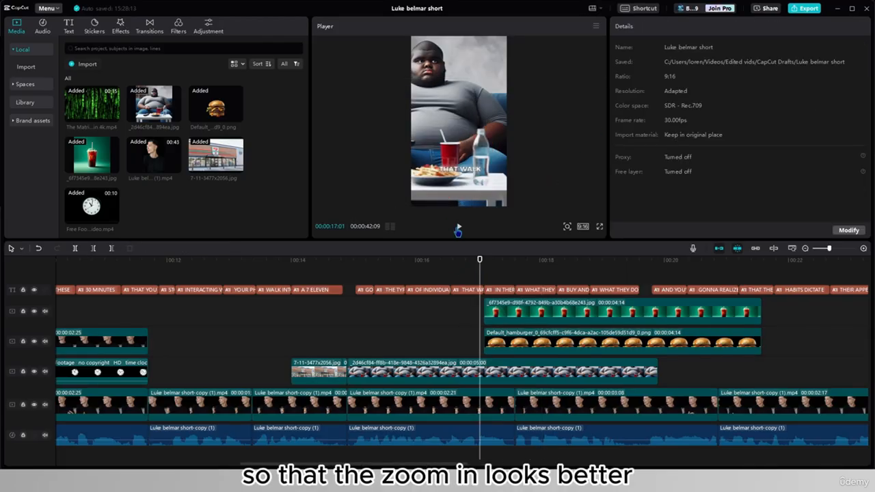
Open the burger clip's Scale keyframe graph and apply the auto curve to all of its scale keyframes
click(573, 341)
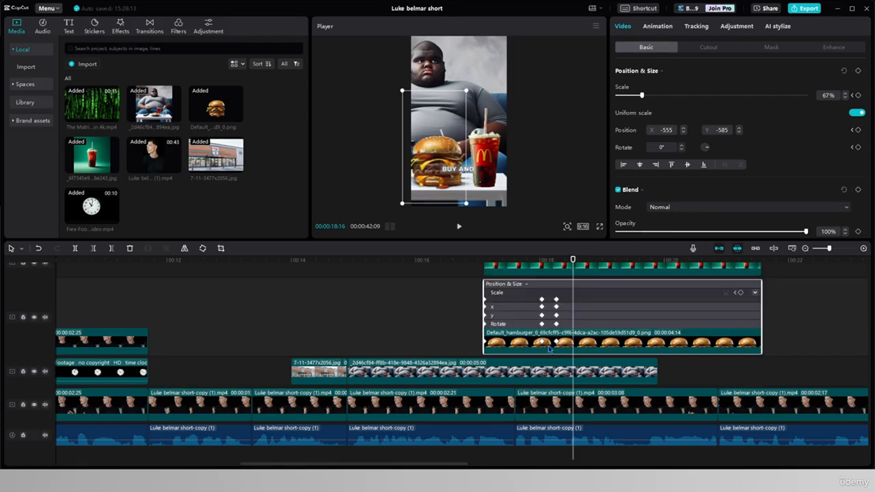
click(525, 293)
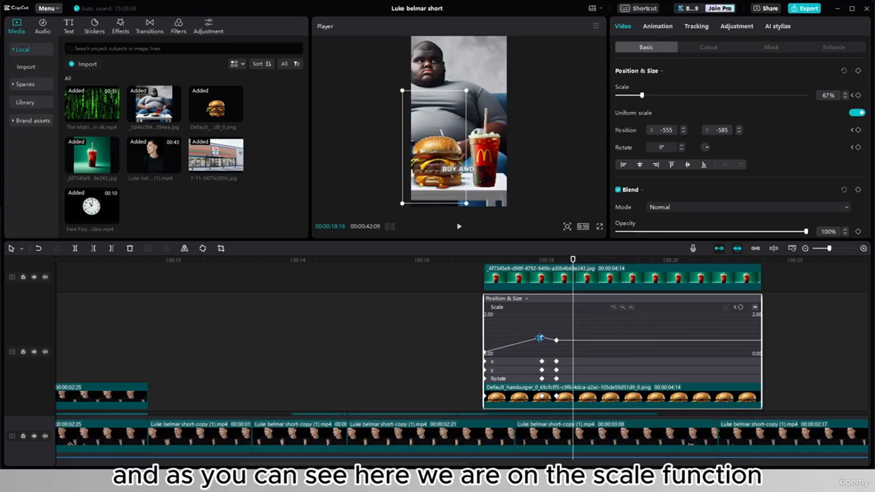
click(541, 338)
click(622, 307)
click(555, 340)
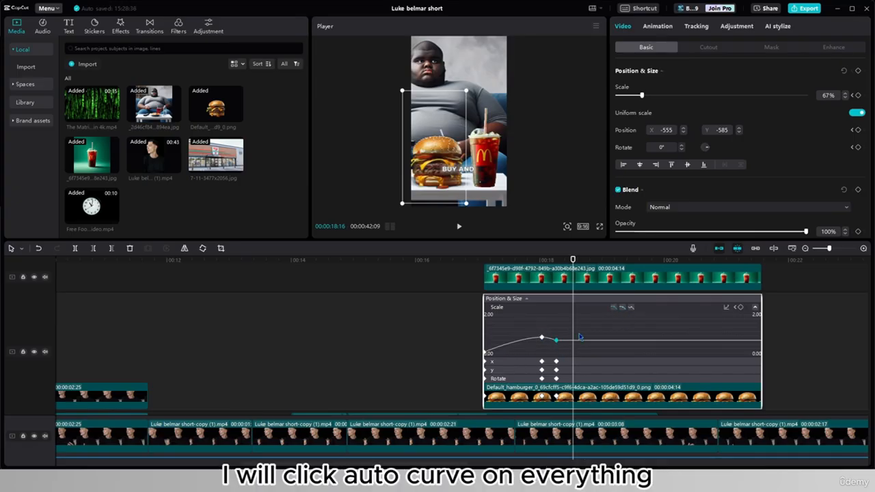
click(621, 308)
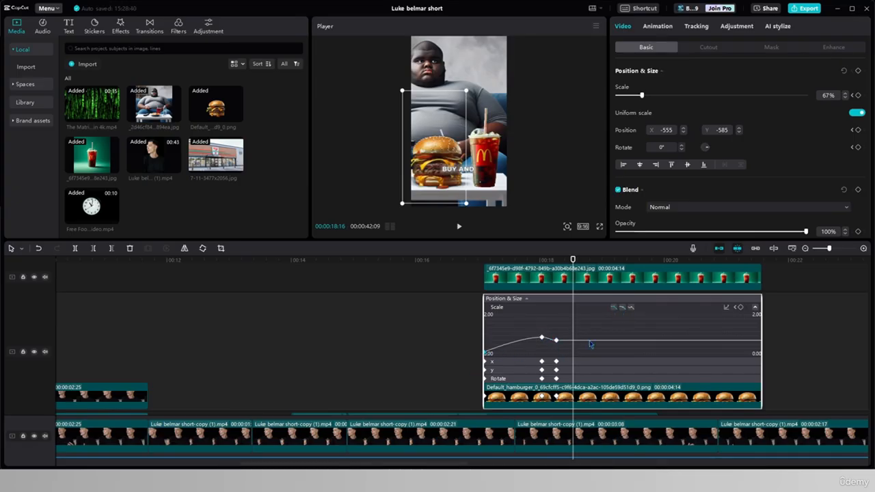
Play back the burger's smoothed zoom from 00:00:16:19
click(458, 335)
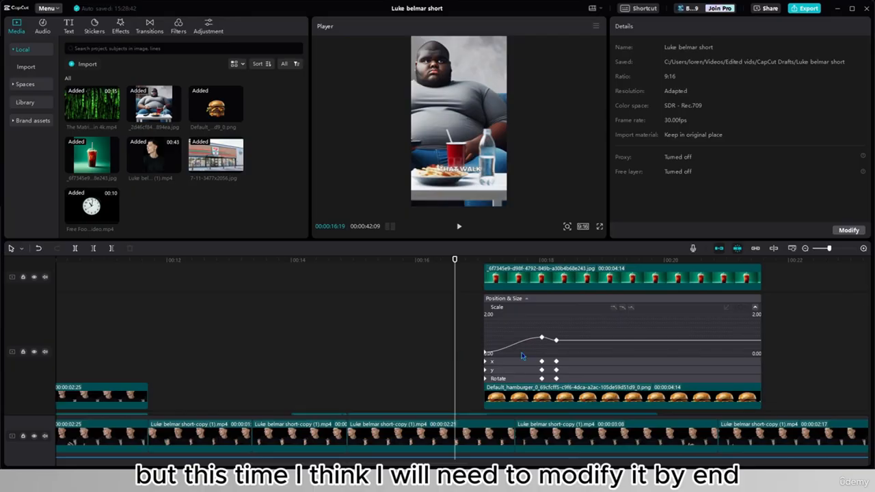
click(459, 226)
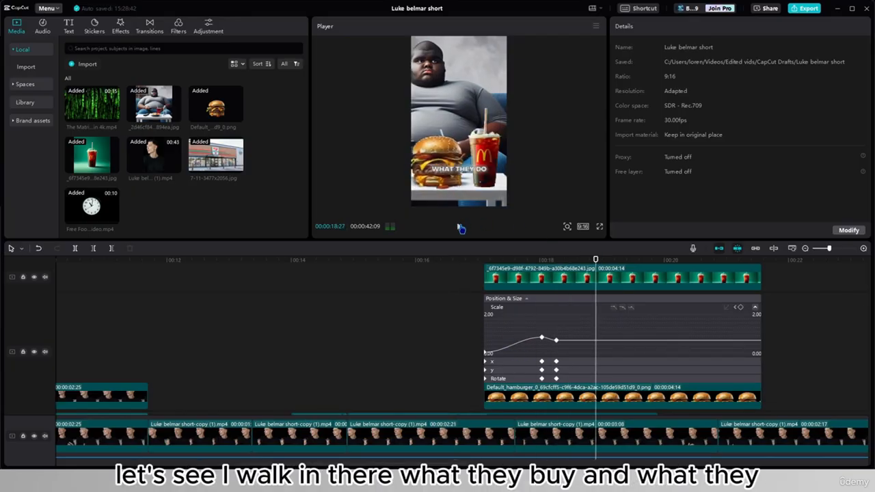
click(459, 227)
scroll(498, 317, down, 1)
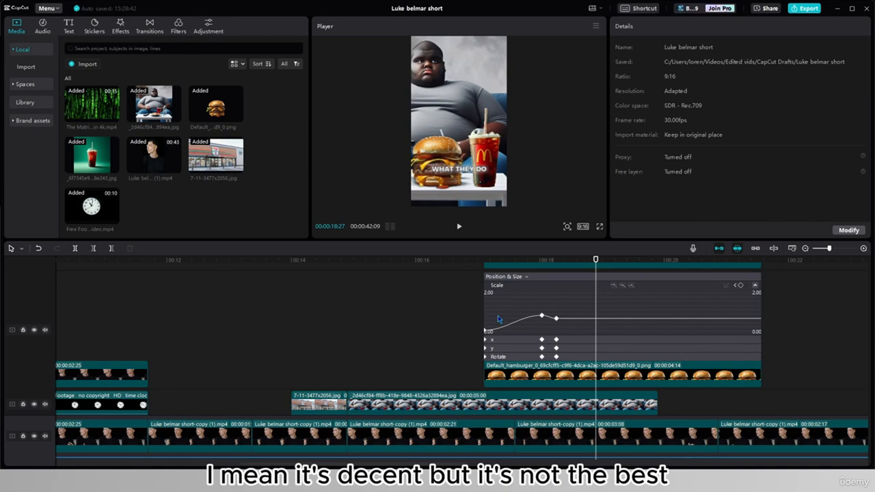
Delete the burger clip's starting x and y position keyframes and play back the animation from 00:00:16:26
click(504, 341)
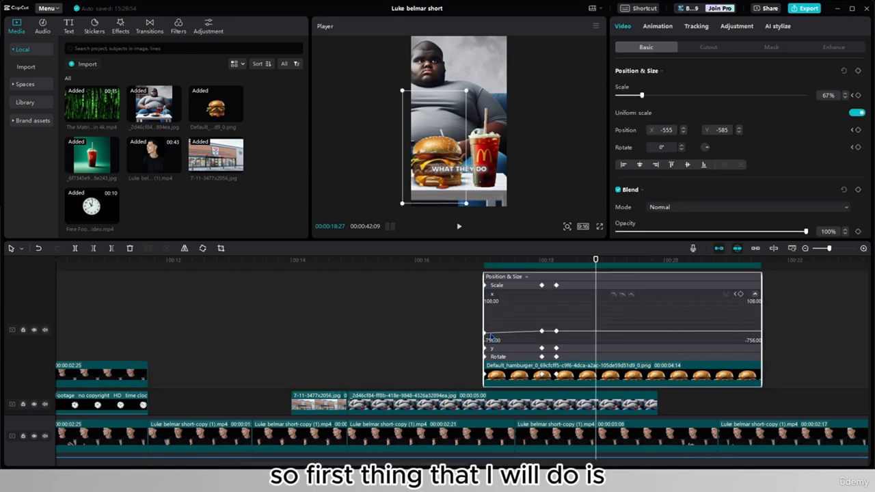
click(488, 348)
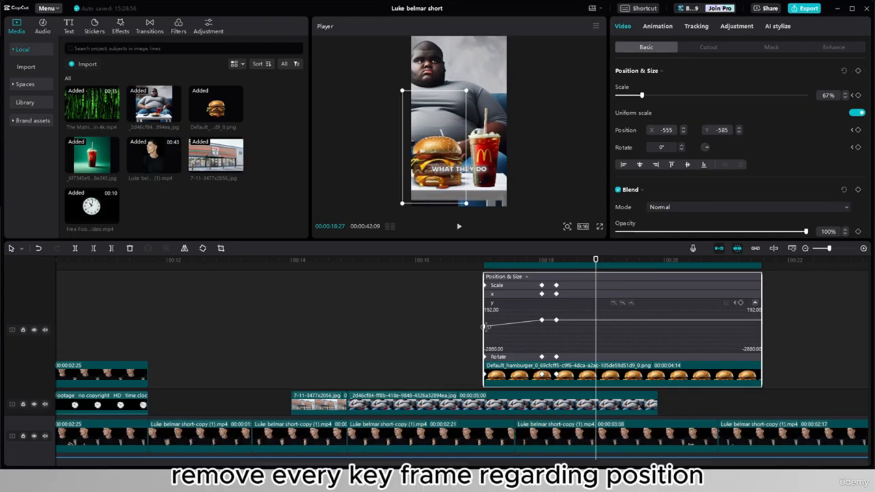
click(485, 327)
key(Delete)
click(469, 308)
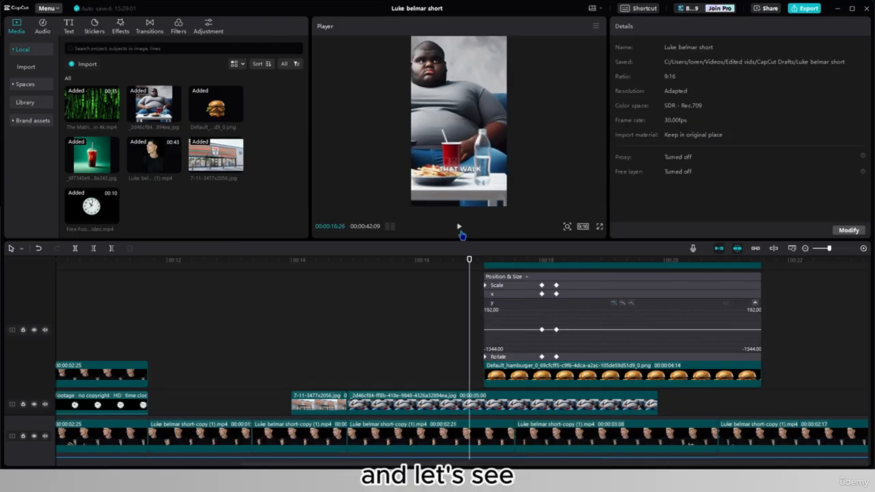
click(460, 231)
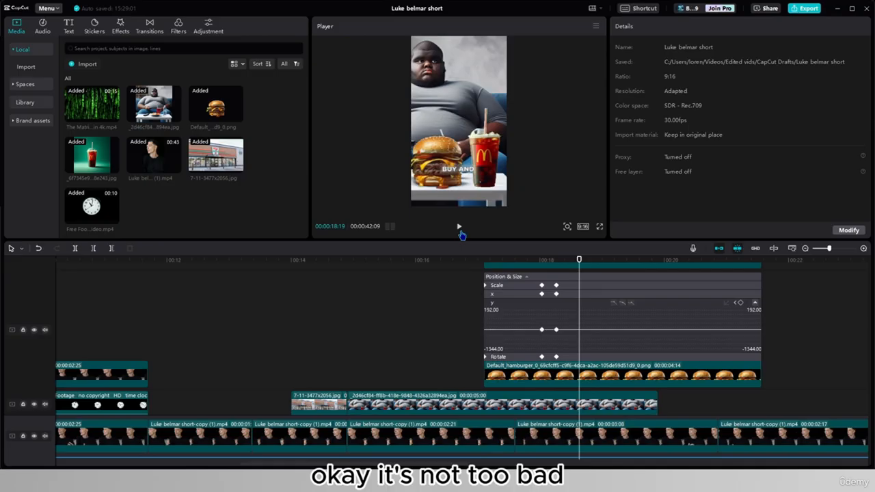
Steepen the burger's scale curve and move its starting scale keyframe to 00:00:17:20 at 7%
click(497, 285)
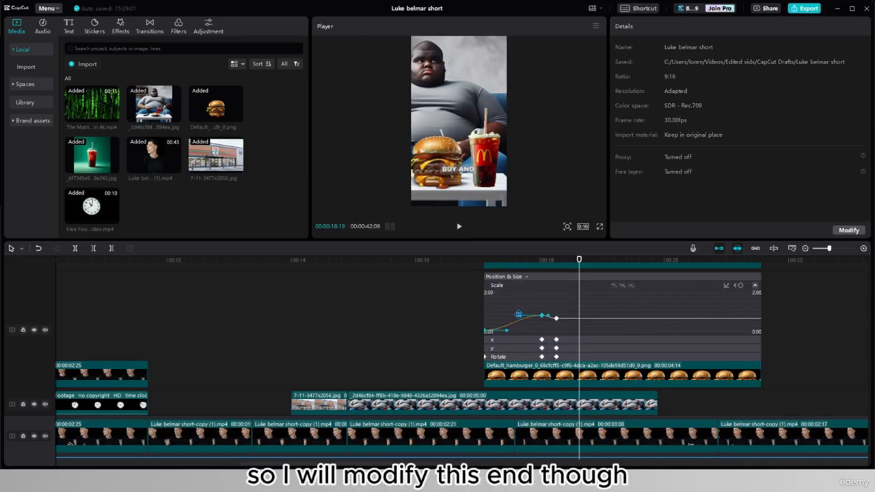
drag(518, 314, 510, 330)
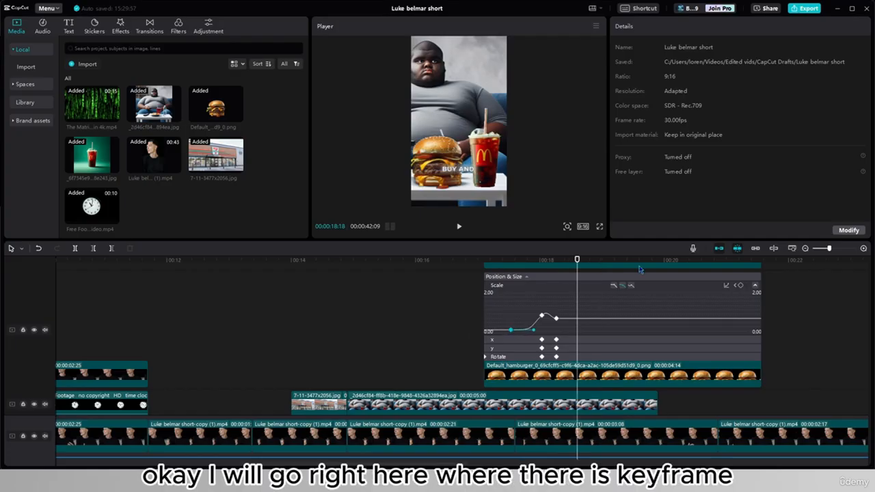
click(517, 376)
click(511, 376)
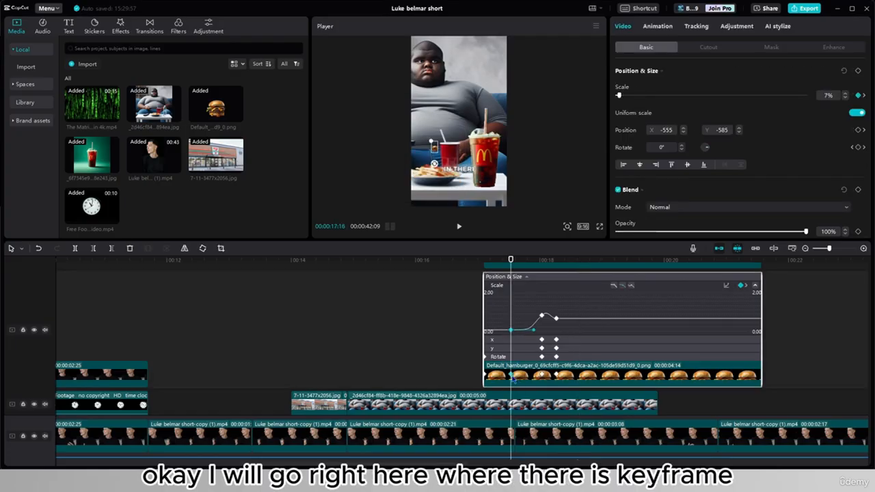
drag(511, 332, 520, 329)
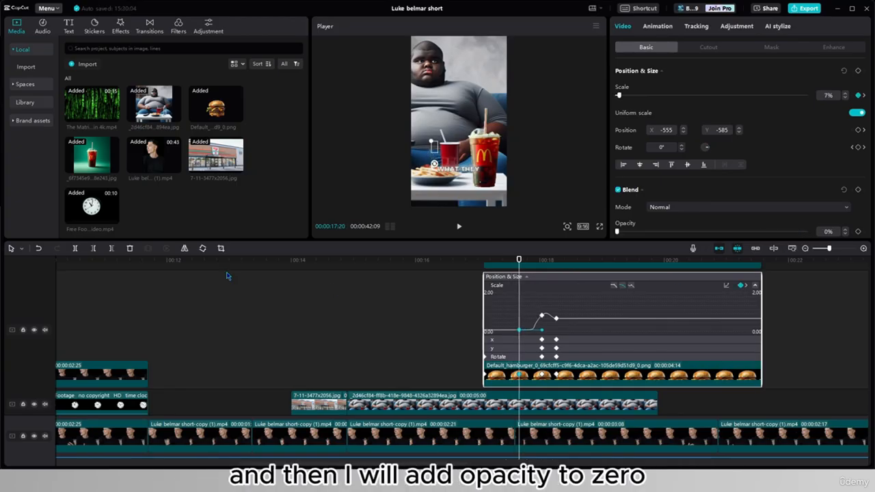
Keyframe the burger's opacity at 0% at 00:00:17:20 and 100% at 00:00:18:01, and play back the result
click(858, 231)
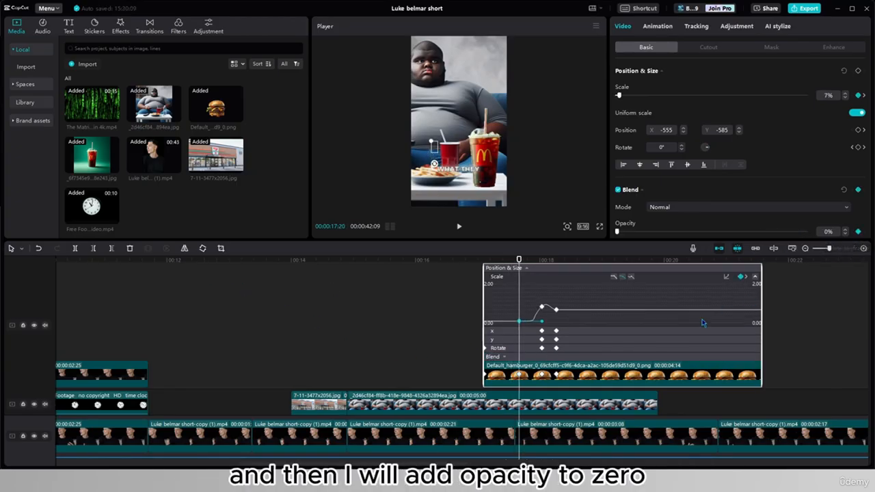
click(541, 375)
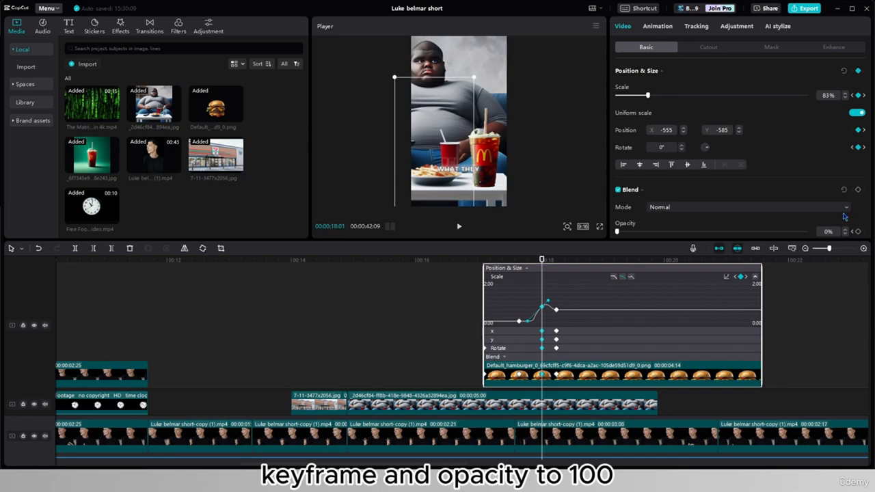
click(807, 232)
click(480, 275)
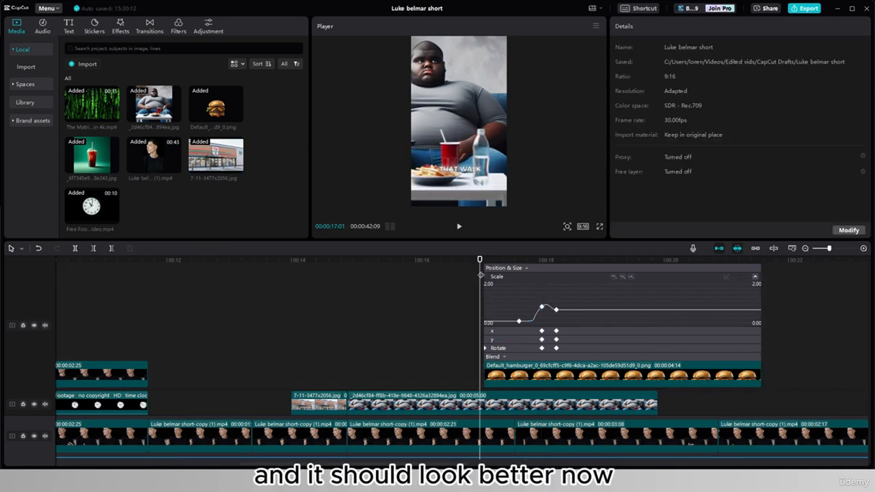
click(458, 226)
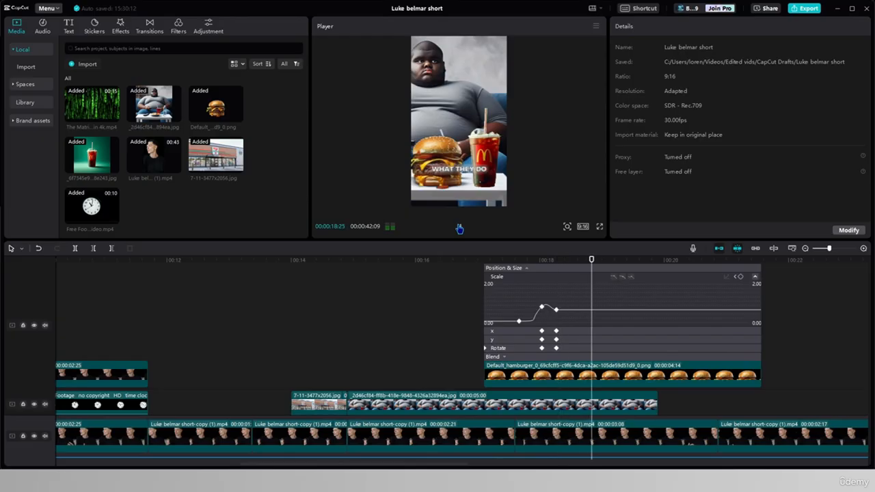
click(458, 226)
Play back the shortened burger clip's entrance from 00:00:16:01 to check its sync with the captions
click(532, 321)
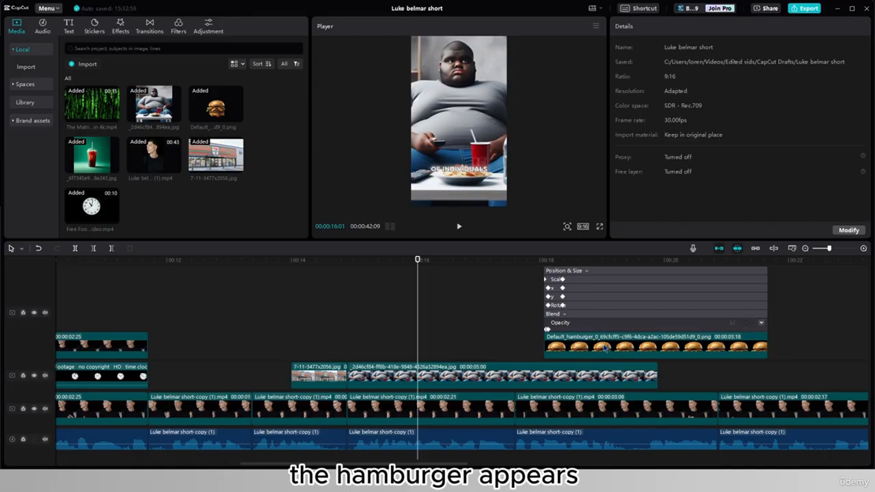
click(462, 234)
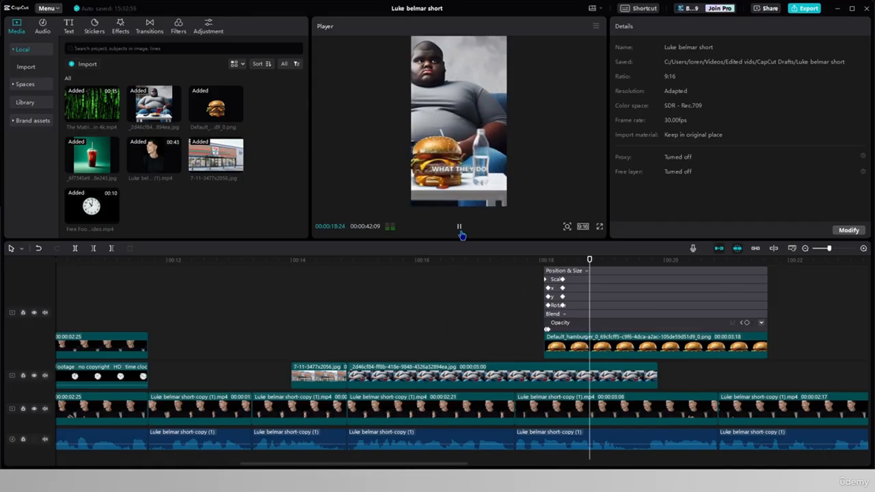
click(462, 234)
Copy all of the burger clip's keyframes and paste them onto the drink clip at its first frame, 00:00:19:21
scroll(619, 345, up, 3)
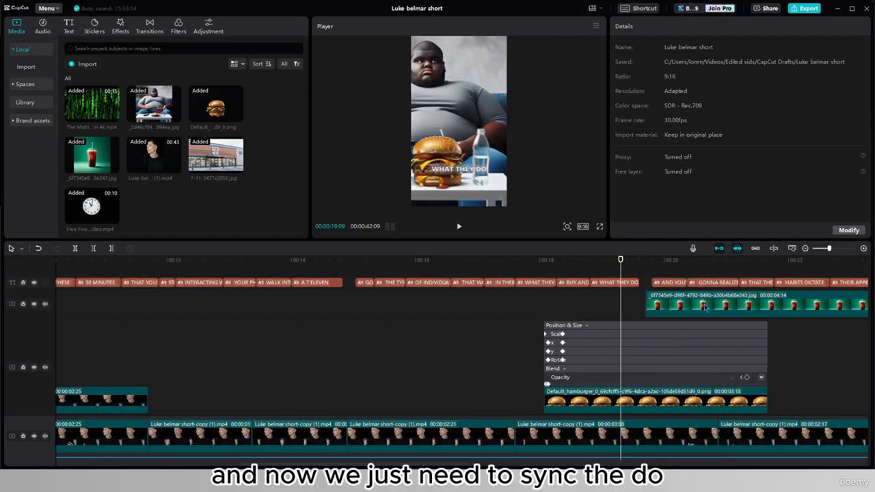
scroll(601, 356, down, 3)
click(578, 364)
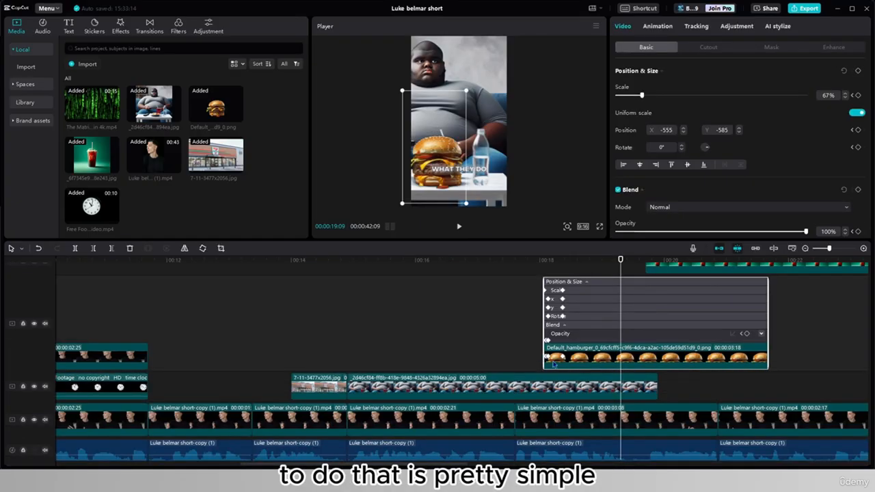
scroll(543, 359, up, 3)
click(463, 358)
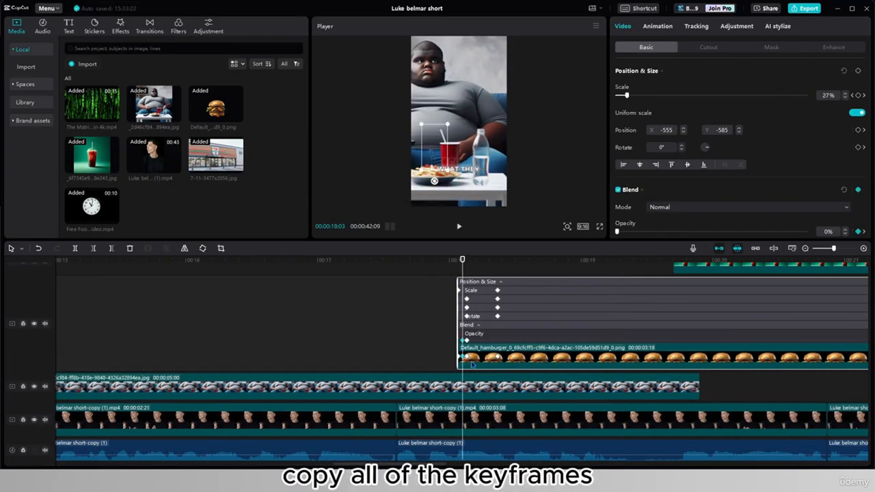
ctrl+click(466, 358)
ctrl+click(497, 358)
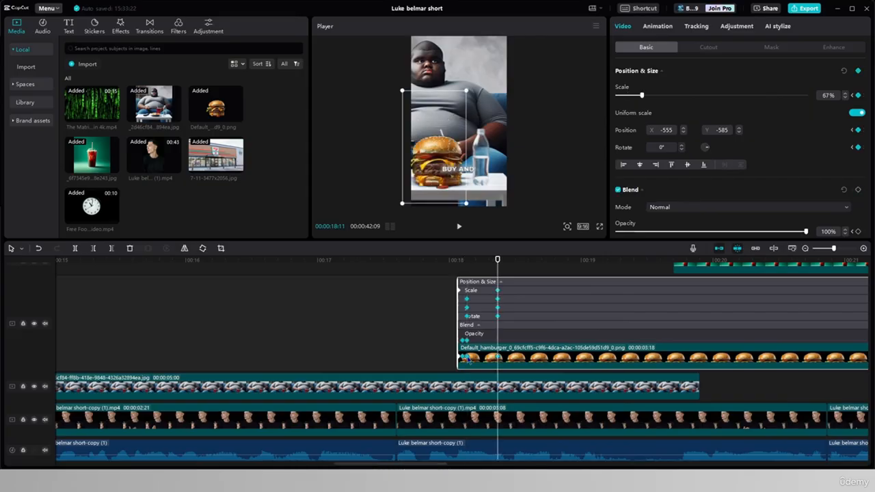
click(461, 357)
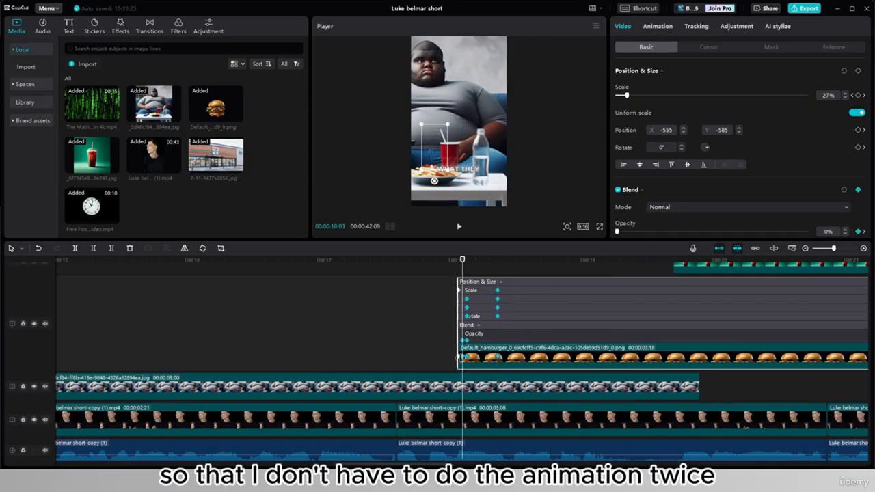
scroll(458, 358, up, 2)
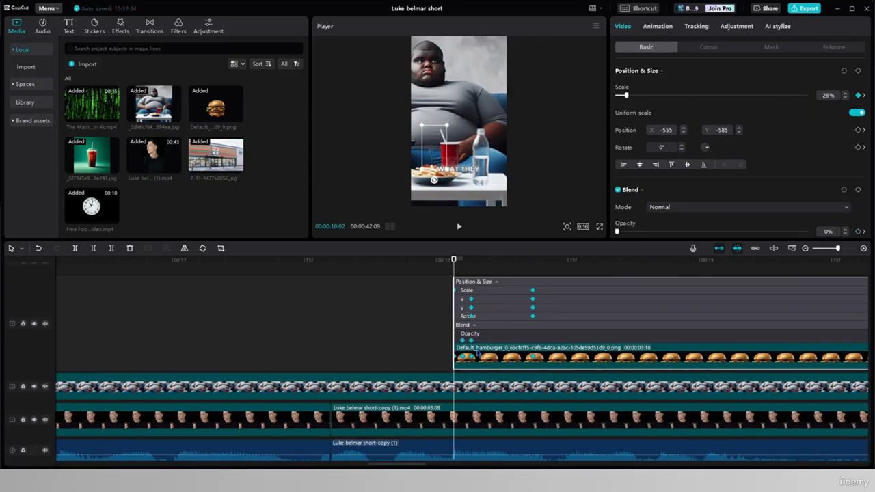
key(ctrl+c)
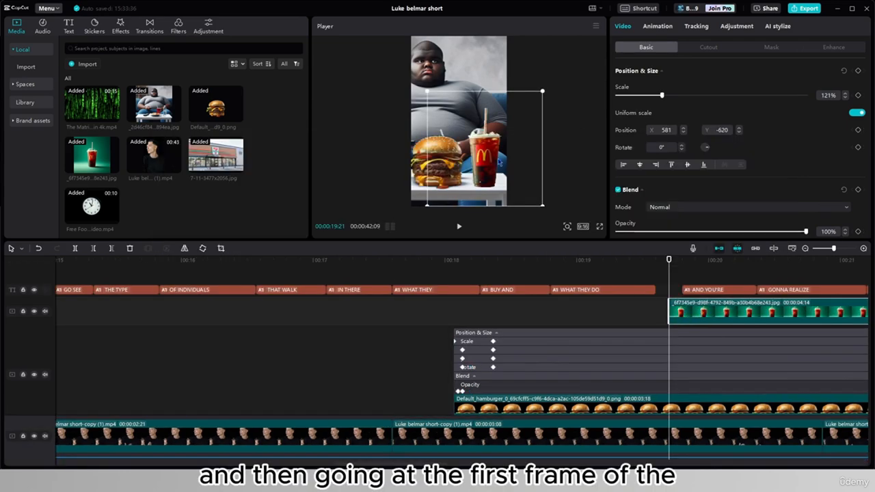
key(ctrl+alt+v)
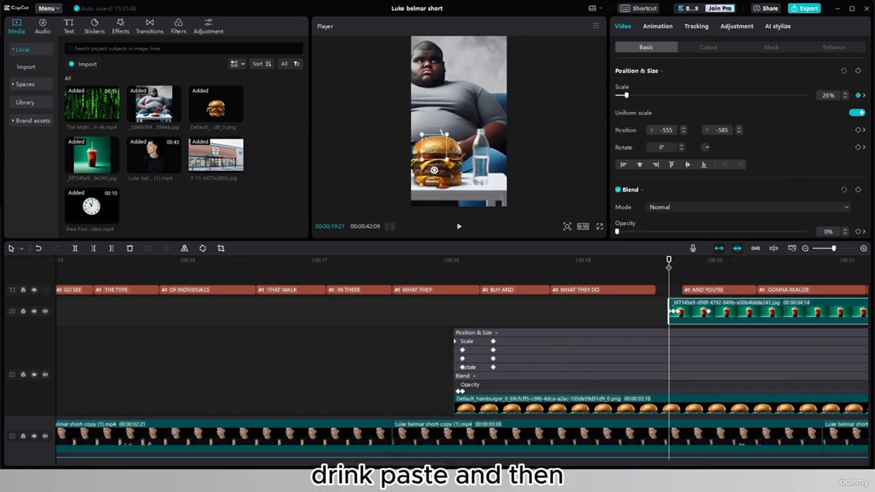
Move the drink clip so it starts at 00:00:19:00, beneath the "WHAT THEY DO" caption
drag(732, 310, 518, 313)
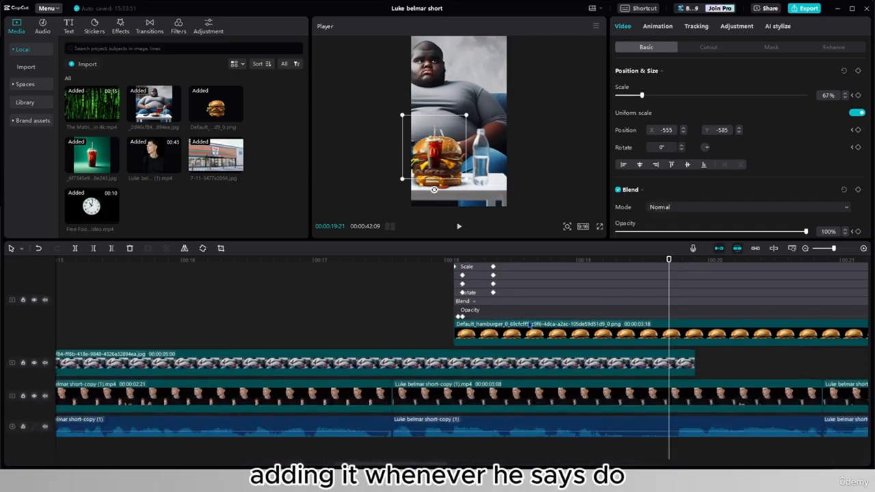
click(550, 446)
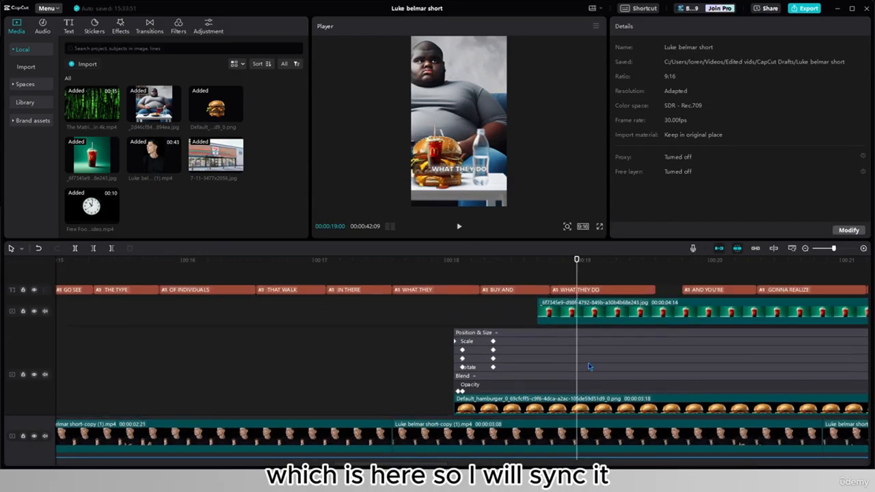
drag(592, 316, 623, 321)
drag(628, 319, 628, 317)
click(523, 270)
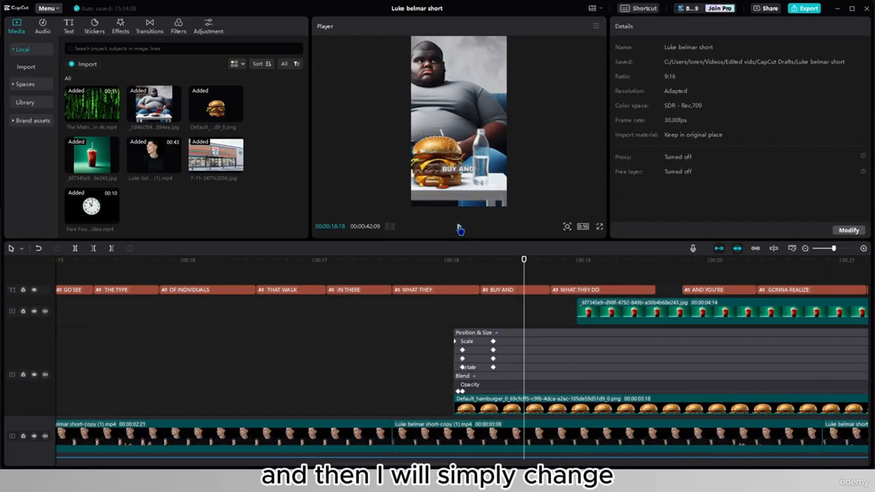
Reposition the drink to X 489, Y -785 at its end keyframe, 00:00:19:09
click(590, 309)
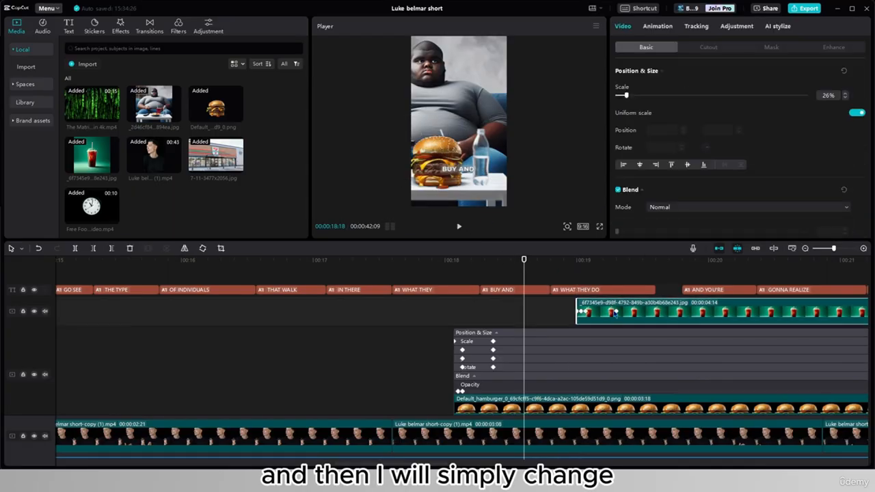
click(615, 314)
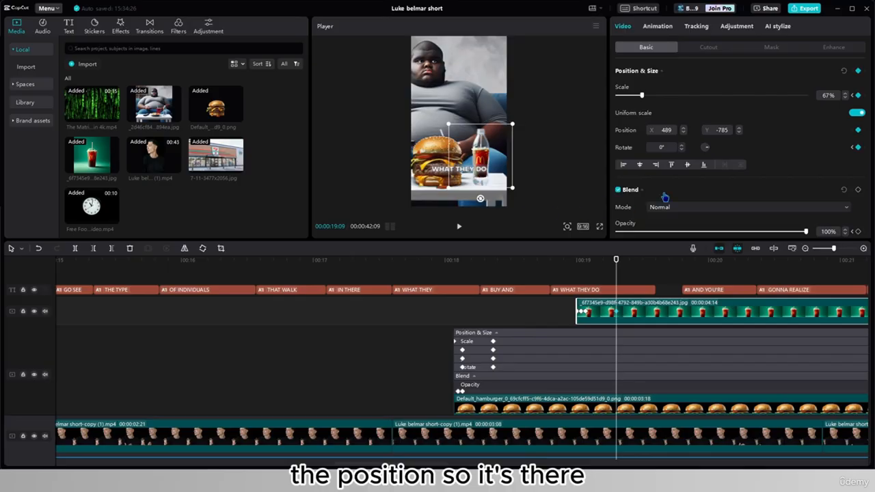
Raise both keyframes on the drink clip's scale curve to enlarge it, and reposition the drink beside the burger
right_click(606, 312)
click(636, 449)
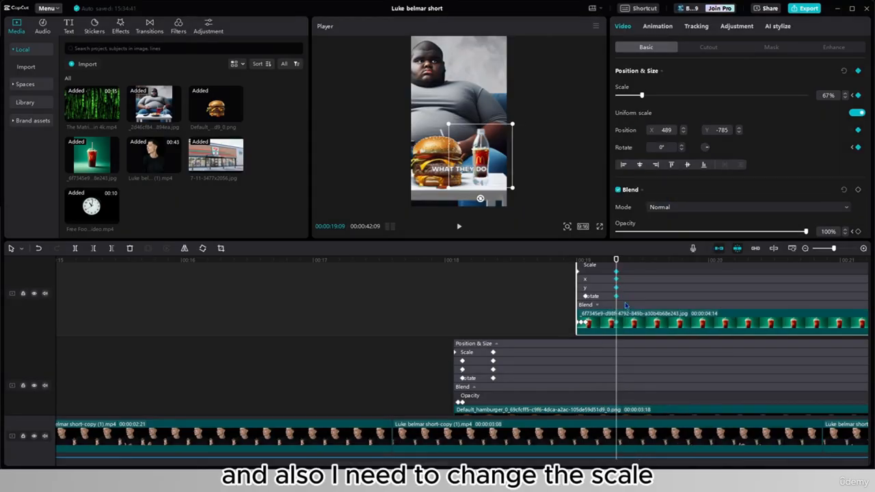
scroll(626, 306, up, 2)
double_click(592, 293)
scroll(595, 290, up, 3)
click(581, 316)
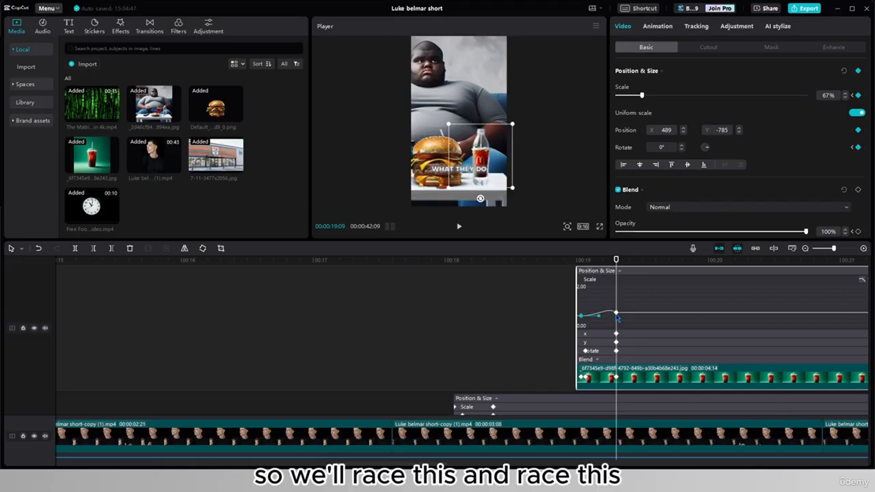
drag(616, 314, 616, 304)
drag(490, 186, 492, 186)
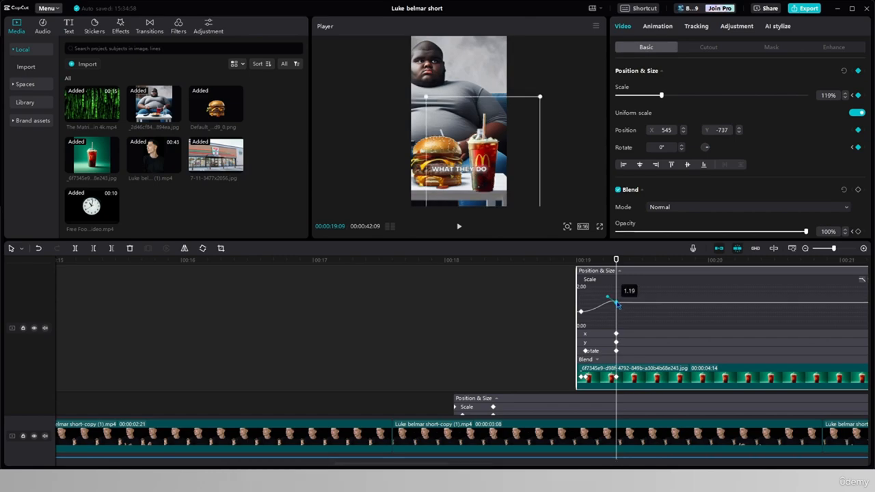
drag(616, 306, 616, 299)
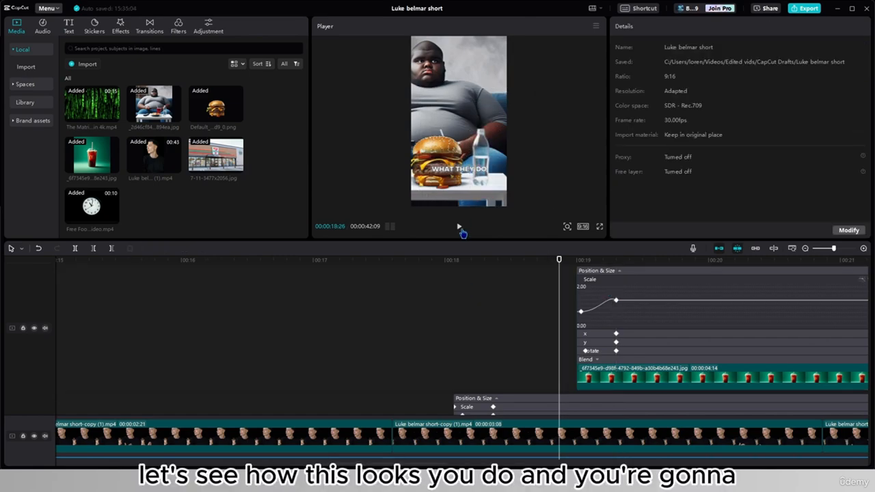
Play back the drink's entrance and set its scale keyframe at 00:00:19:09 to 121%
click(458, 227)
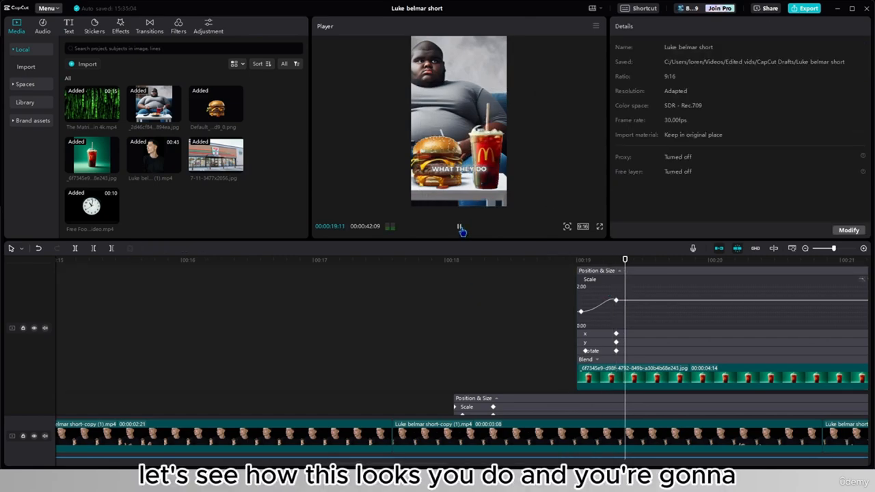
click(459, 227)
click(617, 300)
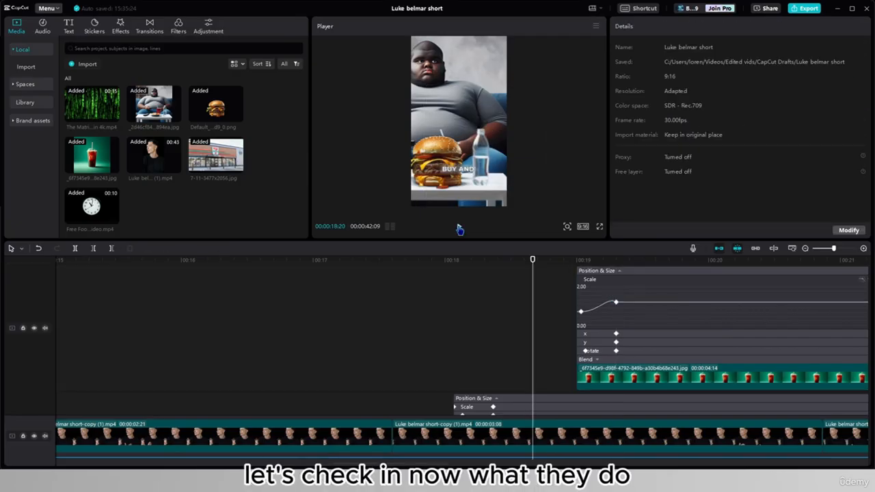
click(458, 227)
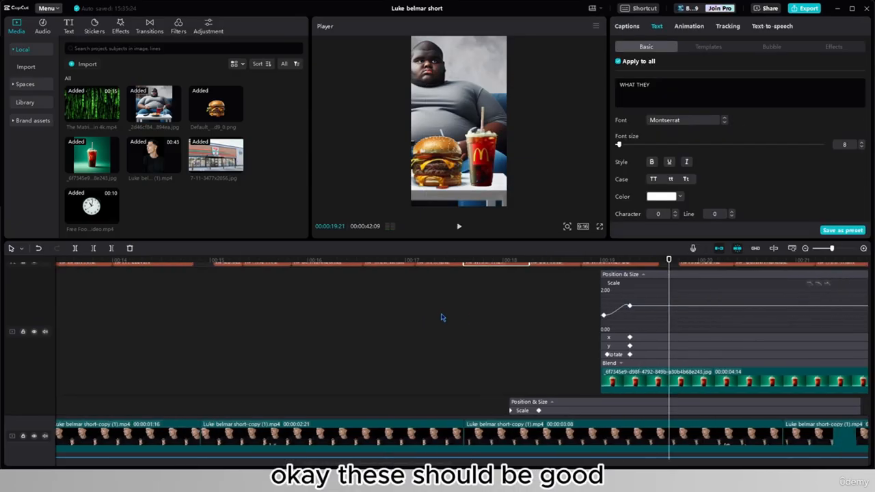
Hide the keyframe tracks of the drink and burger clips and play back both entrances from about 00:00:16:00
scroll(444, 314, down, 3)
click(663, 382)
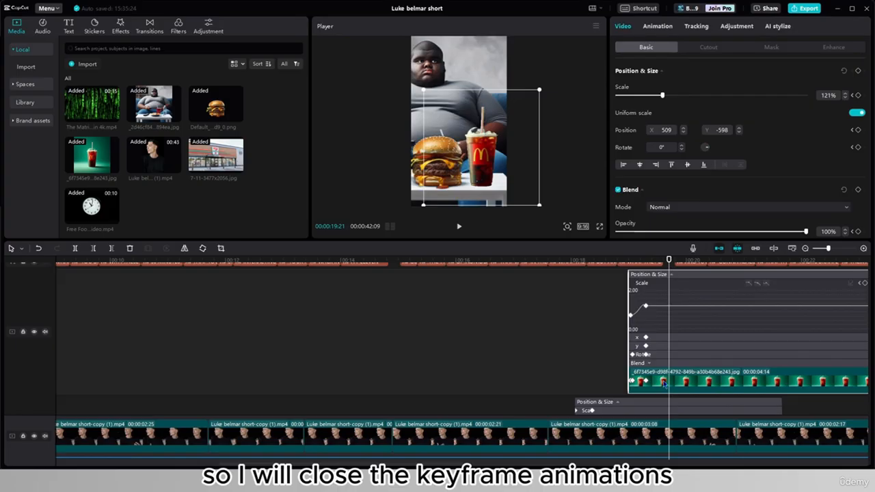
click(663, 384)
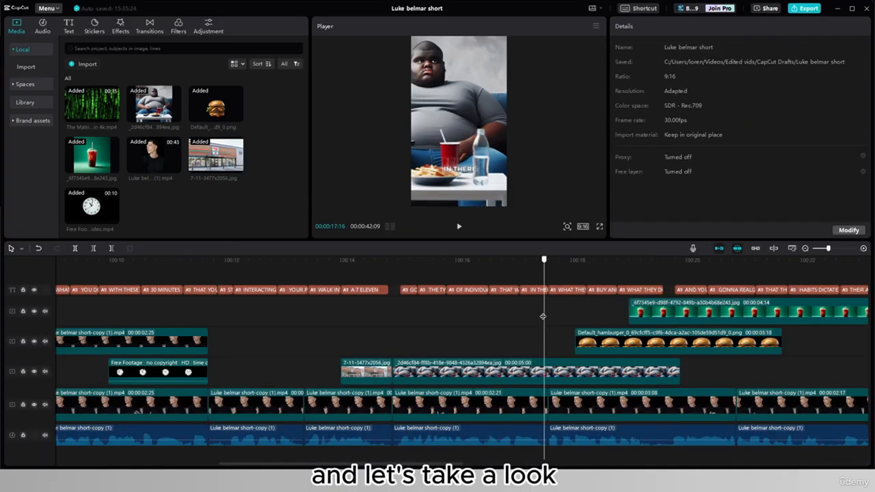
drag(540, 260, 462, 260)
click(458, 227)
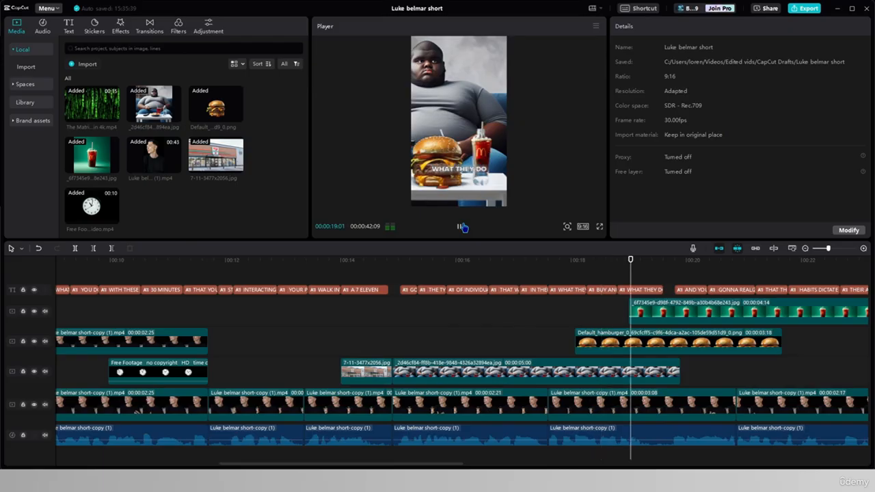
click(462, 227)
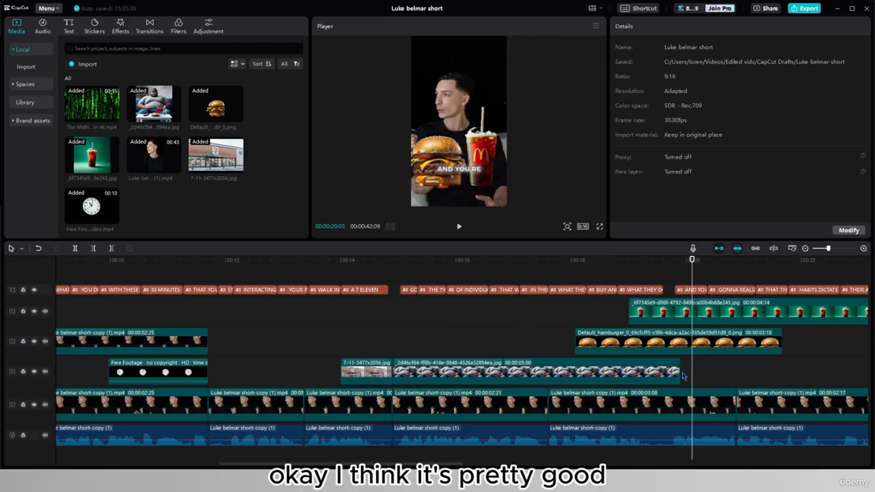
Trim the burger and drink clips to end at 00:00:19:27, together with the seated man's image
click(704, 345)
drag(781, 345, 682, 353)
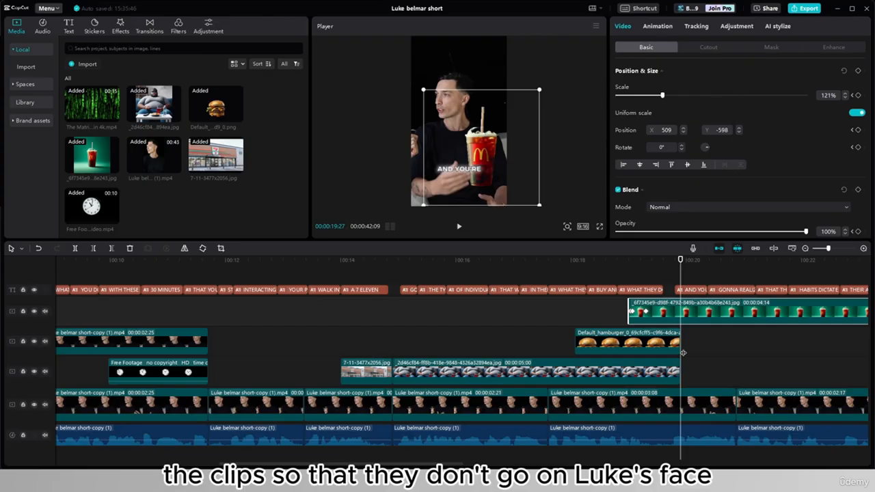
key(ctrl+b)
key(Delete)
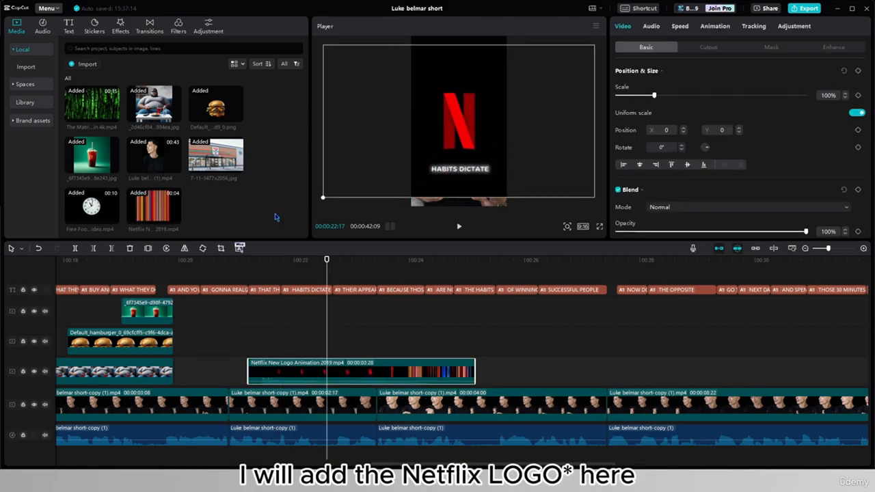
Duplicate the 00:00:02:17 speaker clip onto the track above the Netflix animation, aligned with the original clip's start
click(290, 406)
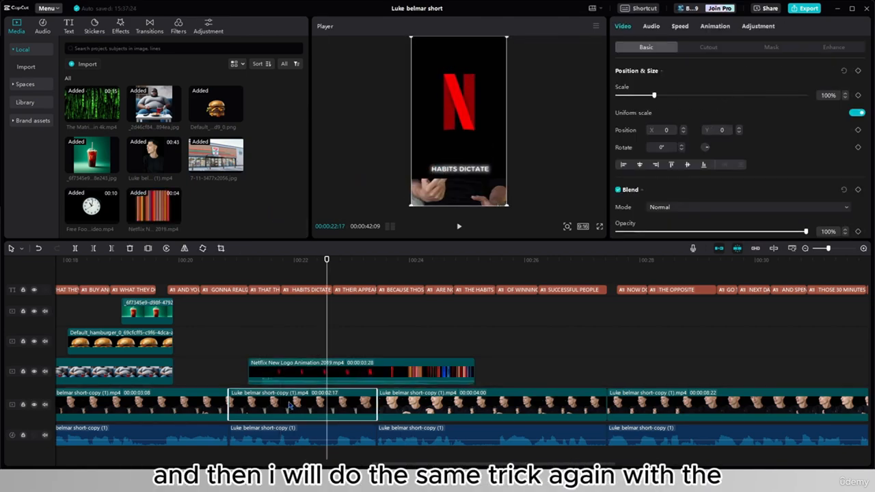
key(ctrl+c)
key(ctrl+v)
drag(345, 347, 249, 342)
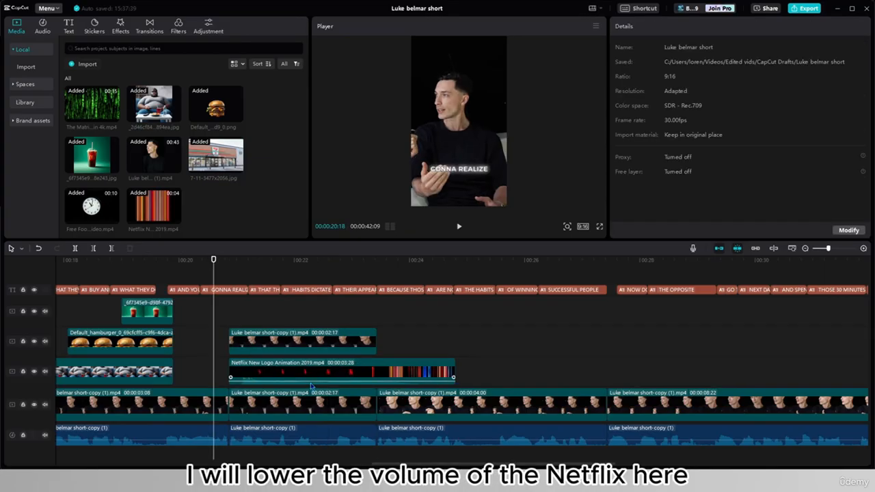
Scale the Netflix animation to 284% at Y 431 and set its blend mode to Screen
click(309, 375)
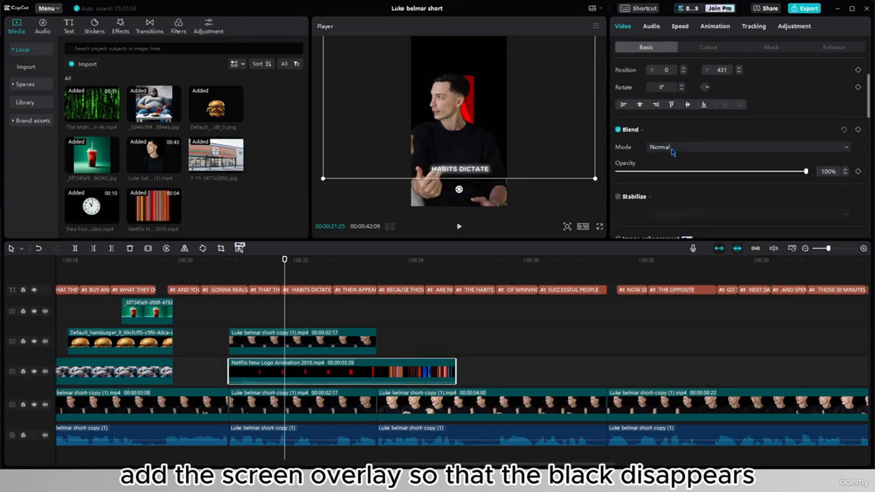
click(673, 147)
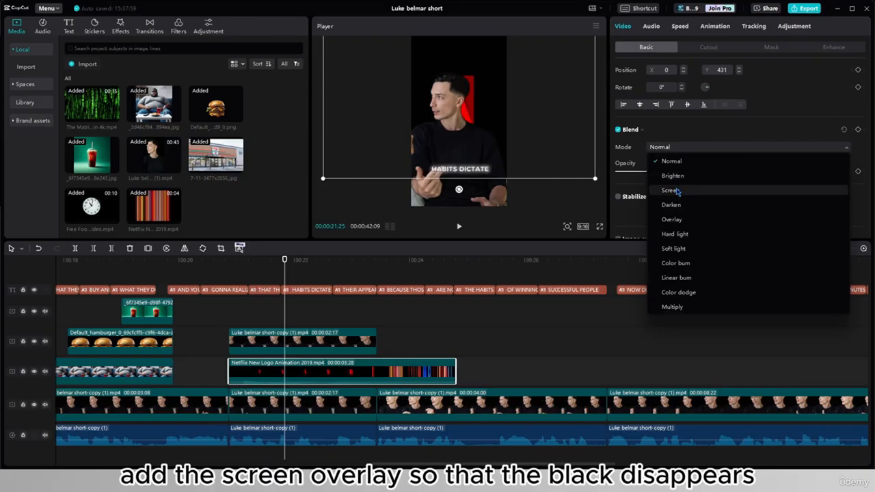
click(676, 190)
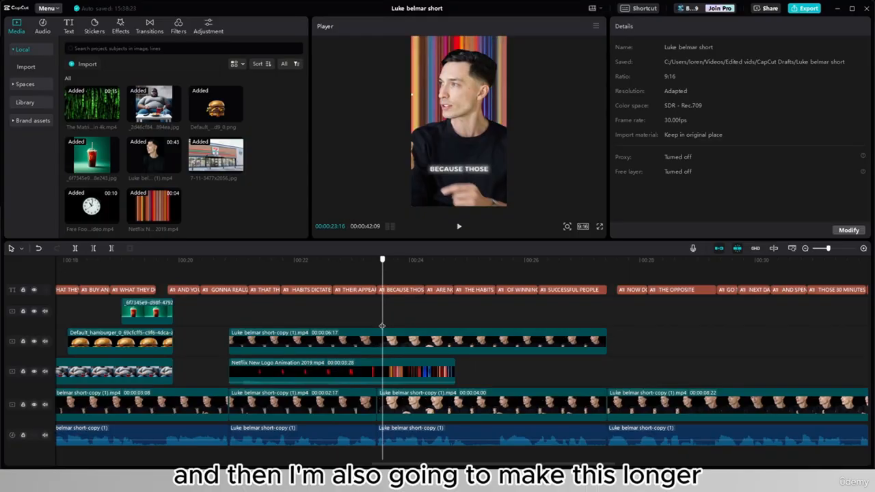
Play back the Netflix overlay from 00:00:20:26 to find where the logo animation should be cut
drag(468, 322, 229, 334)
click(460, 228)
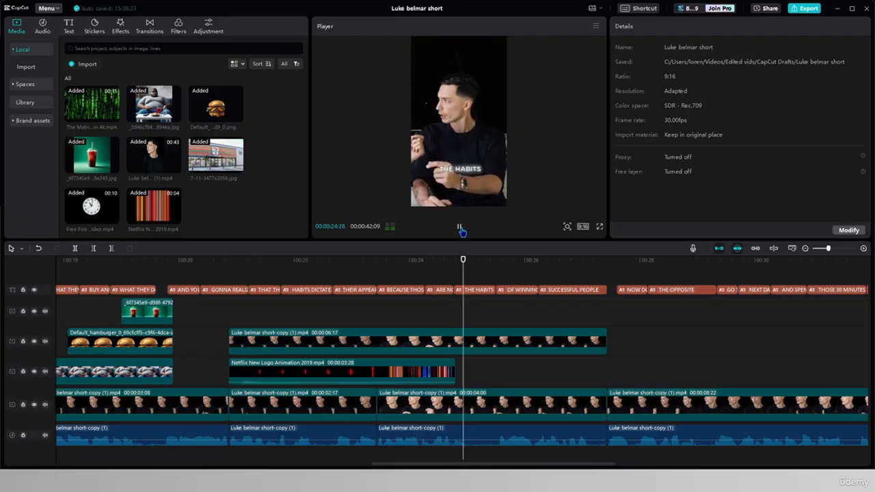
click(460, 229)
click(344, 371)
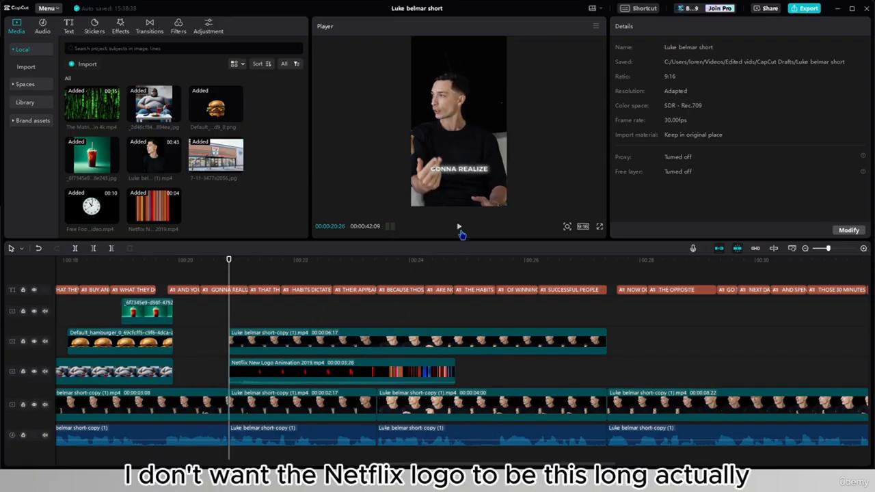
click(460, 230)
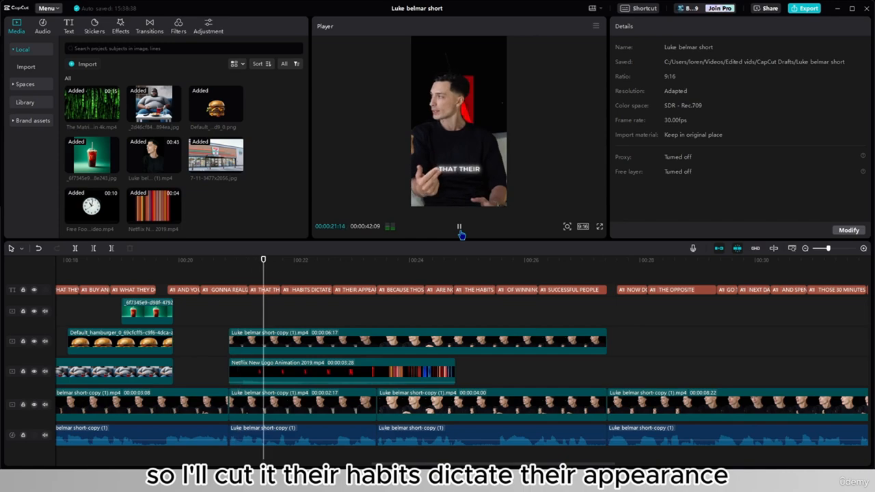
click(460, 232)
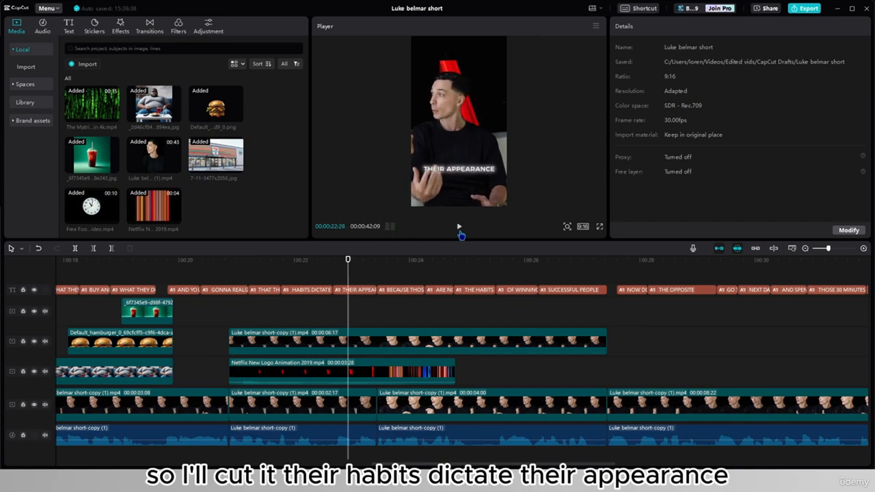
click(460, 233)
Split the Netflix animation at 00:00:23:13 and delete the part after the cut
click(369, 373)
key(ctrl+b)
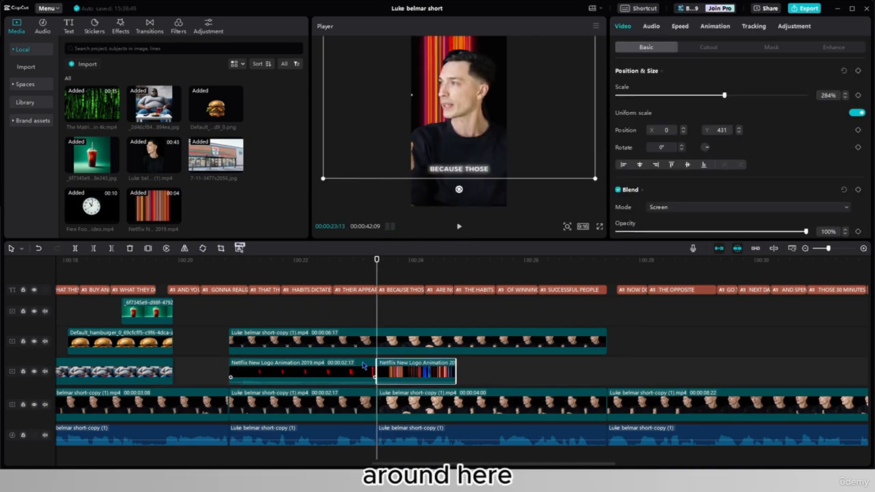
key(Delete)
Apply the Fade Out exit animation to the Netflix clip and play back the result
click(716, 27)
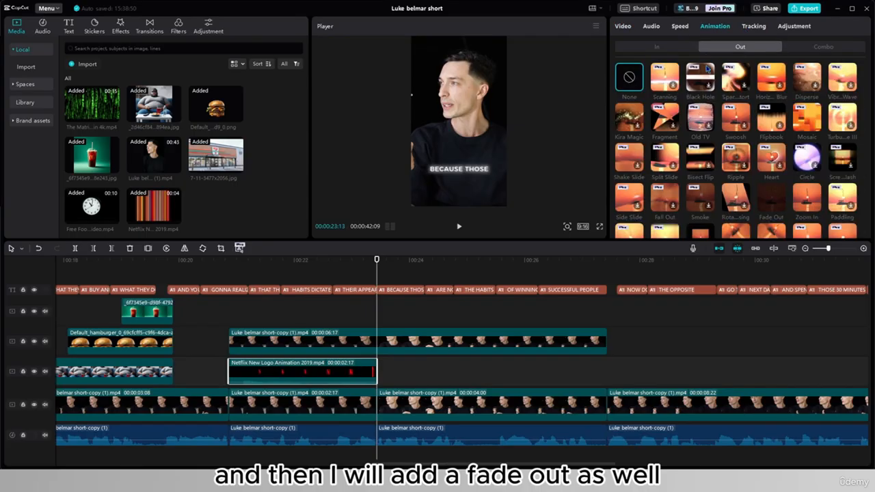
click(773, 204)
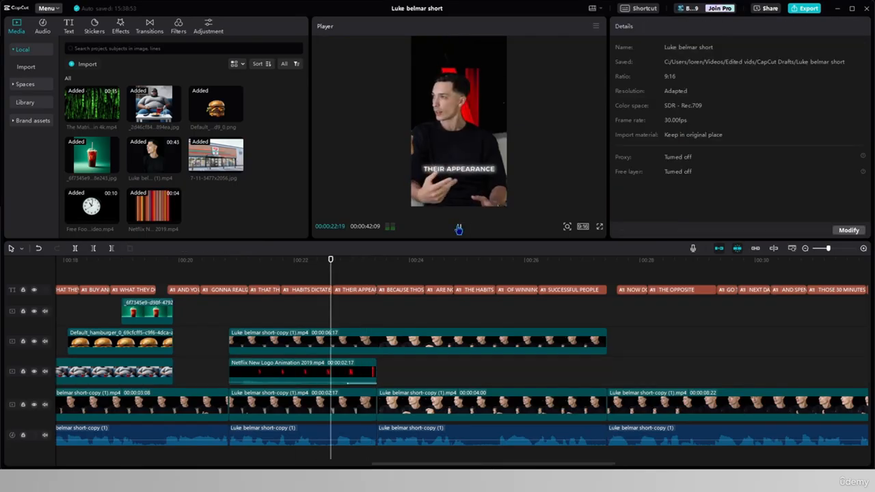
click(459, 229)
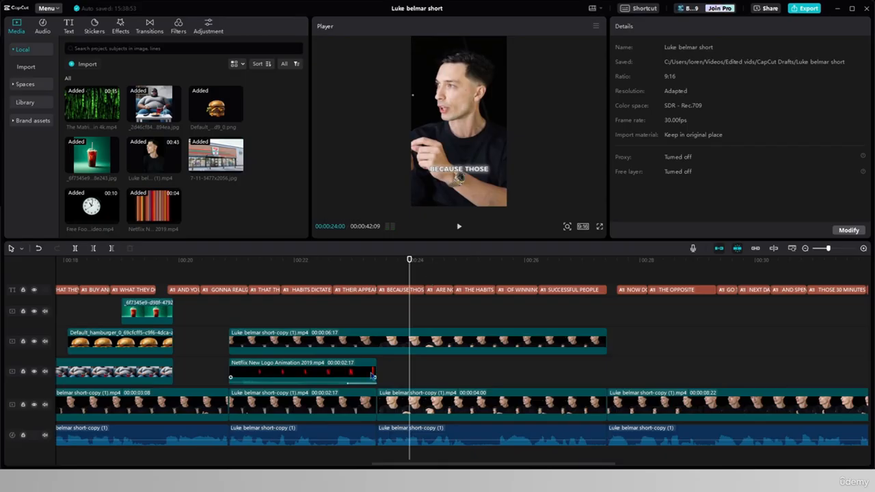
click(373, 375)
Split the duplicated speaker clip at 00:00:23:13, where the Netflix animation ends, and delete the part after the cut
click(442, 339)
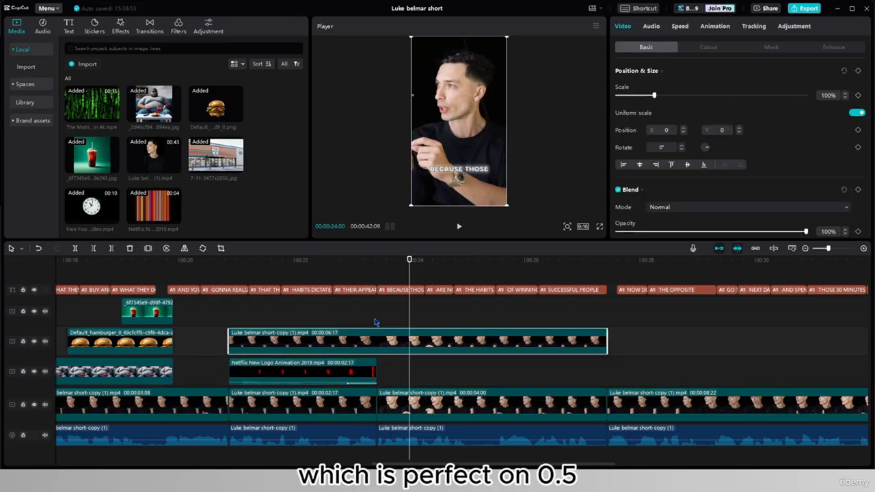
click(376, 321)
click(403, 348)
key(ctrl+b)
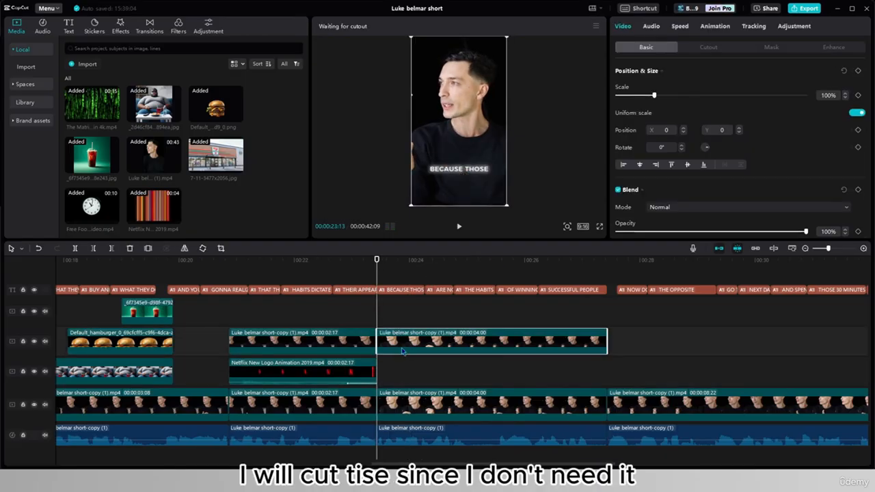
key(Delete)
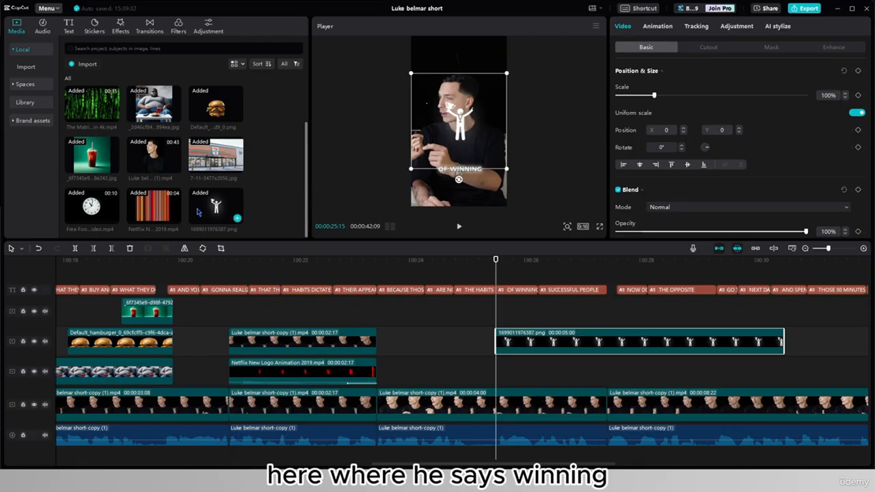
Trim the winning figure image to the duration of the "OF WINNING" subtitle and delete that subtitle
drag(781, 341, 539, 336)
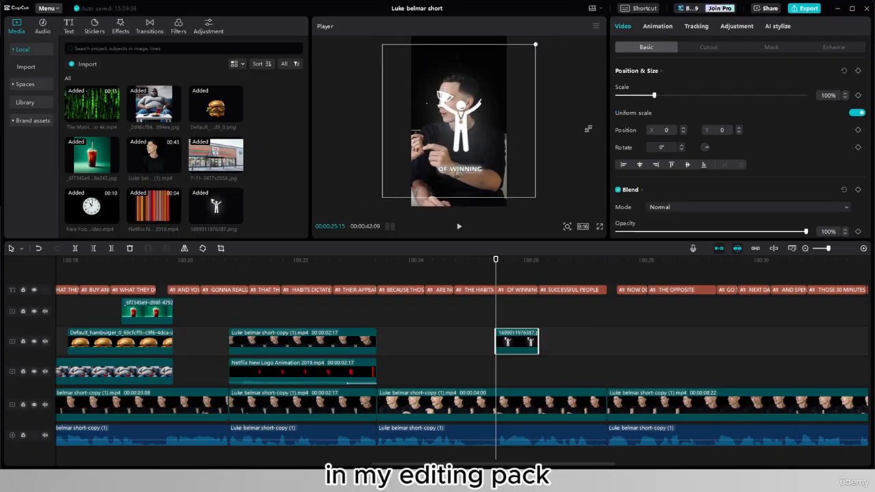
click(516, 290)
key(Delete)
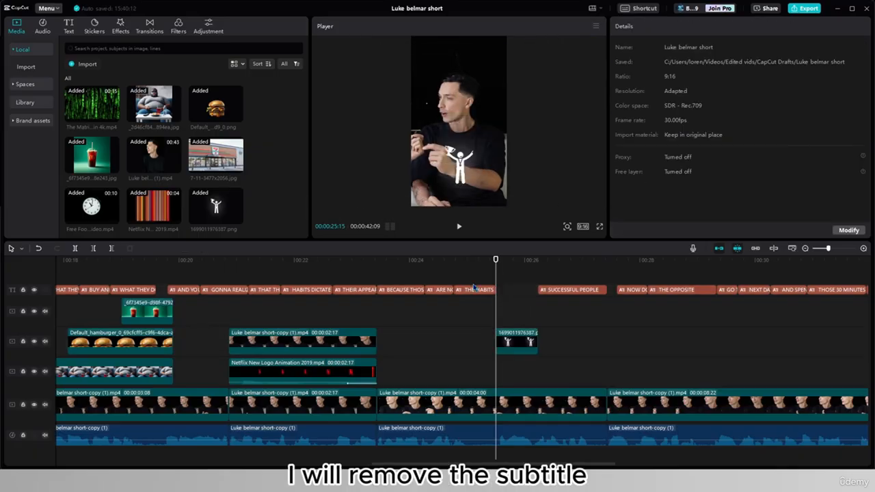
Split the main speaker clip at 00:00:28:15 and 00:00:29:02 around "THE OPPOSITE" and mirror the segment between the cuts
click(458, 226)
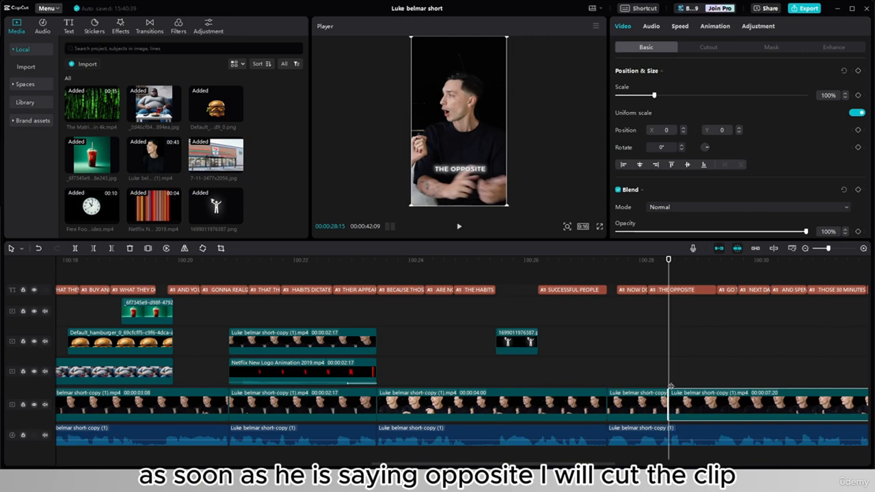
drag(671, 380, 701, 387)
key(ctrl+b)
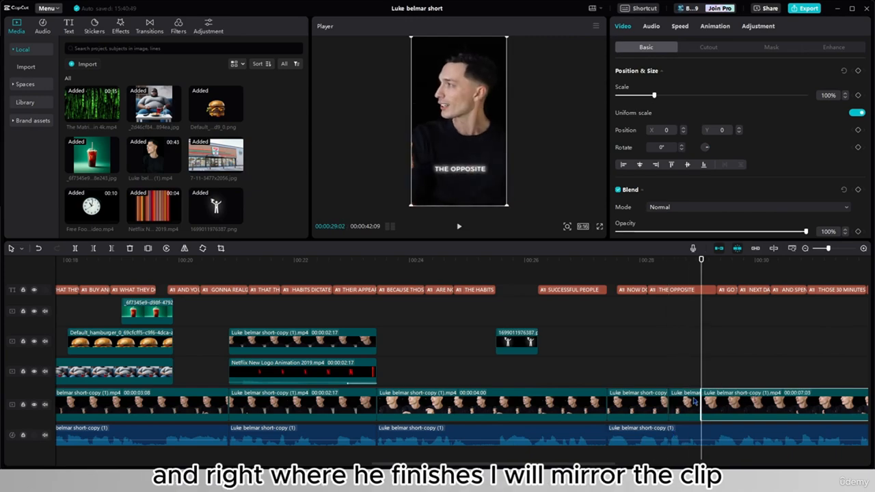
right_click(691, 403)
mouse_move(727, 305)
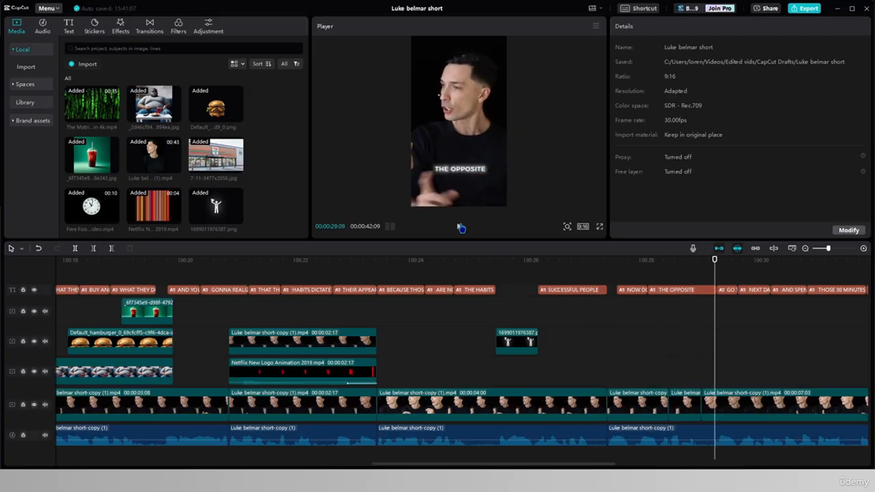
Split the speaker clip following the mirrored segment at 00:00:29:10 to lengthen the mirrored part
click(686, 404)
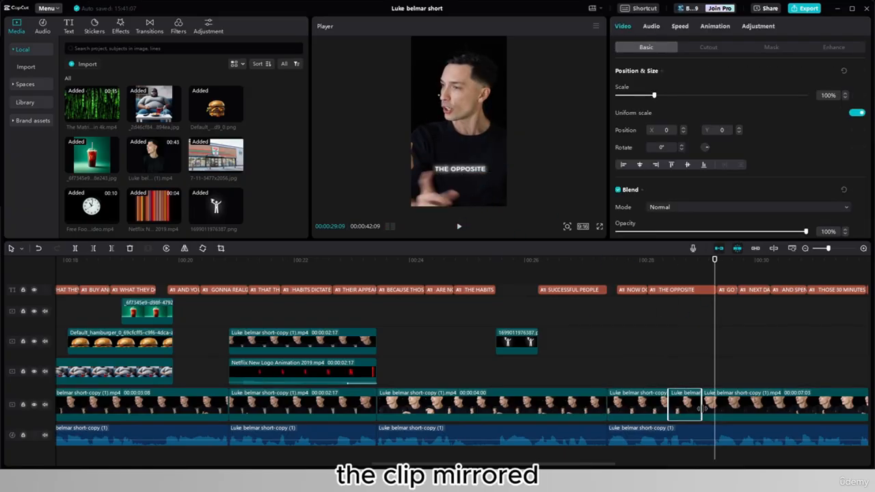
click(726, 404)
key(ctrl+b)
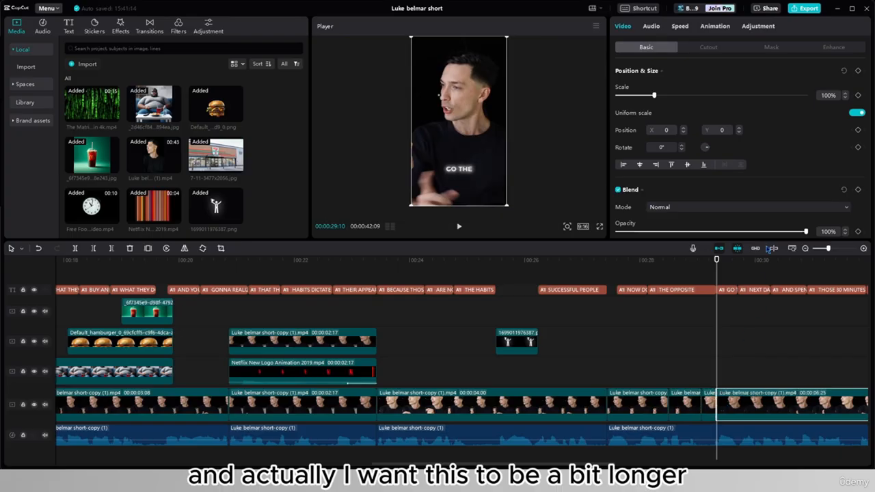
click(692, 404)
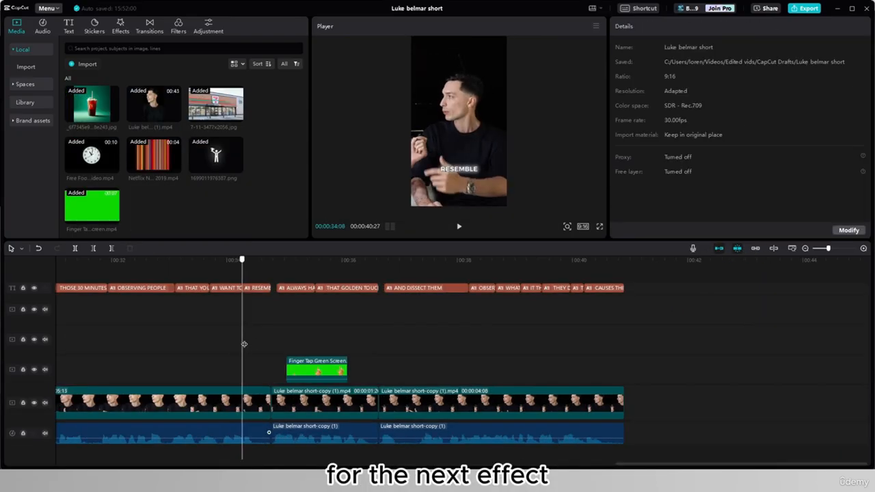
Mute the speaker's audio track and play back the finger tap overlay from 00:00:35:01
drag(242, 341, 286, 328)
click(44, 435)
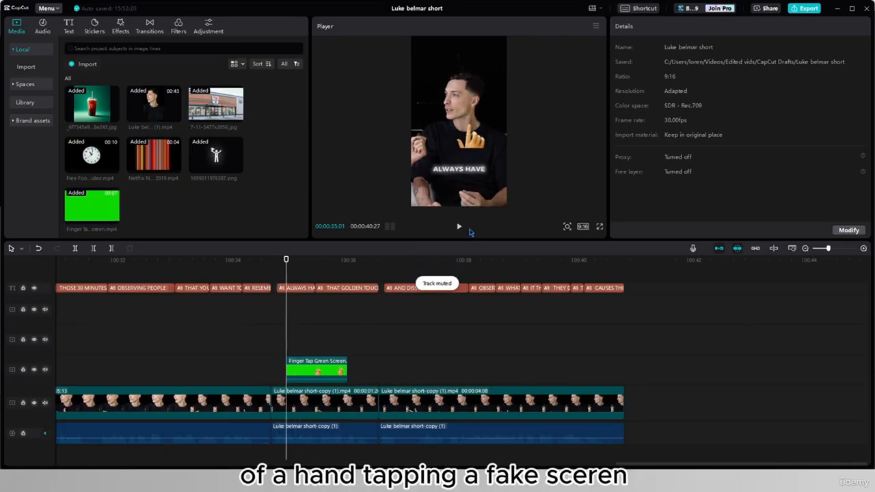
click(459, 226)
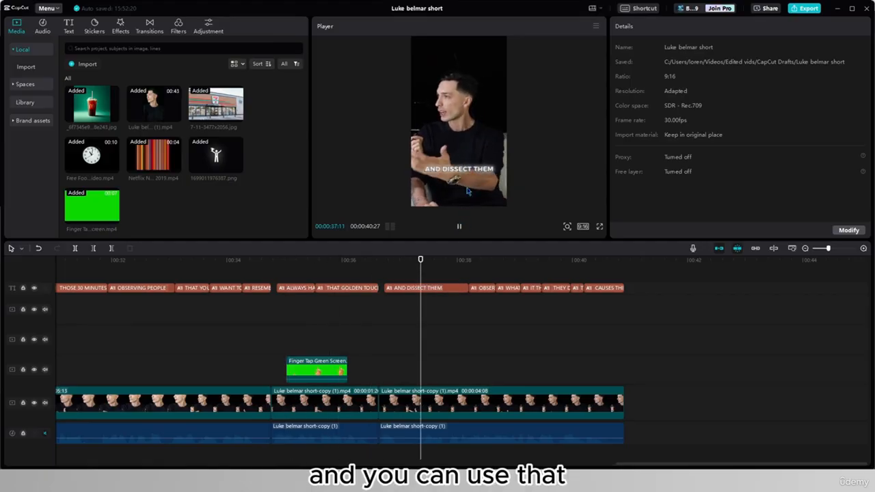
click(459, 226)
Move the finger tap clip to X 771, Y -667 and rotate it to -70° so the hand points at the speaker
click(336, 339)
click(345, 363)
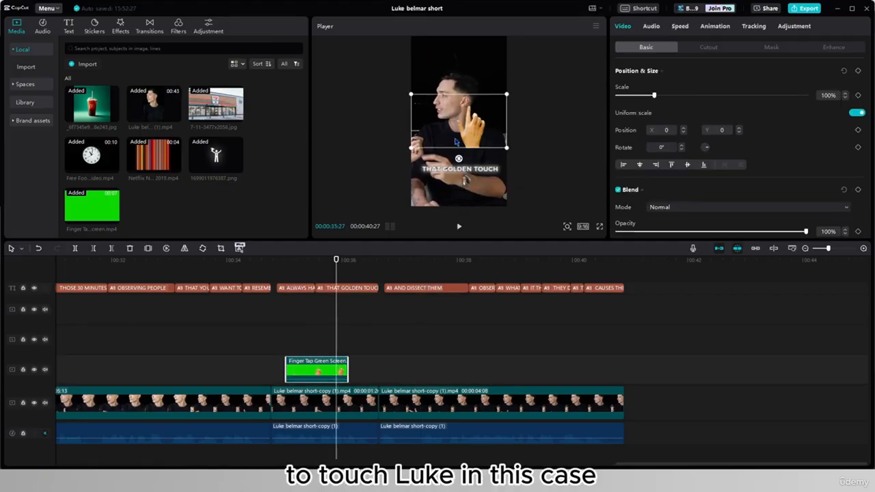
drag(468, 132, 488, 157)
drag(477, 190, 502, 156)
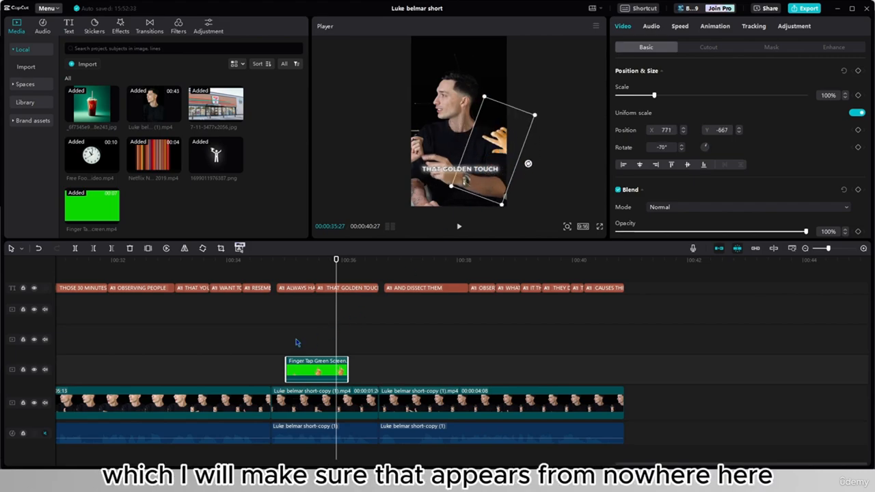
Step through the finger tap clip frame by frame to find where the finger touches the speaker
key(space)
key(space)
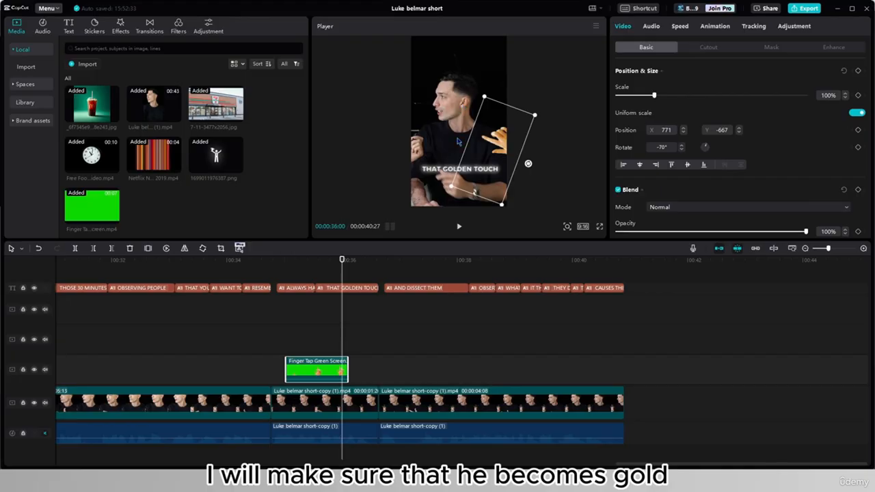
click(339, 353)
click(330, 353)
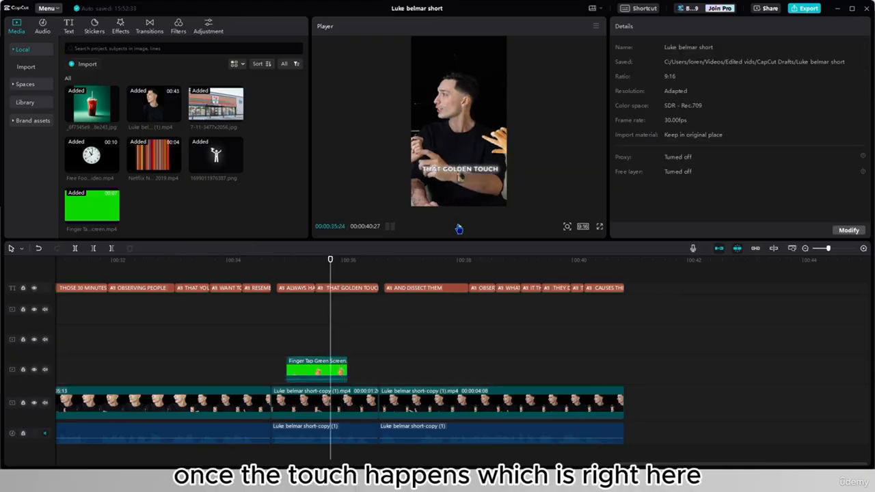
key(Right)
key(Right)
key(Right)
key(Right)
key(Right)
key(Right)
key(Right)
key(Right)
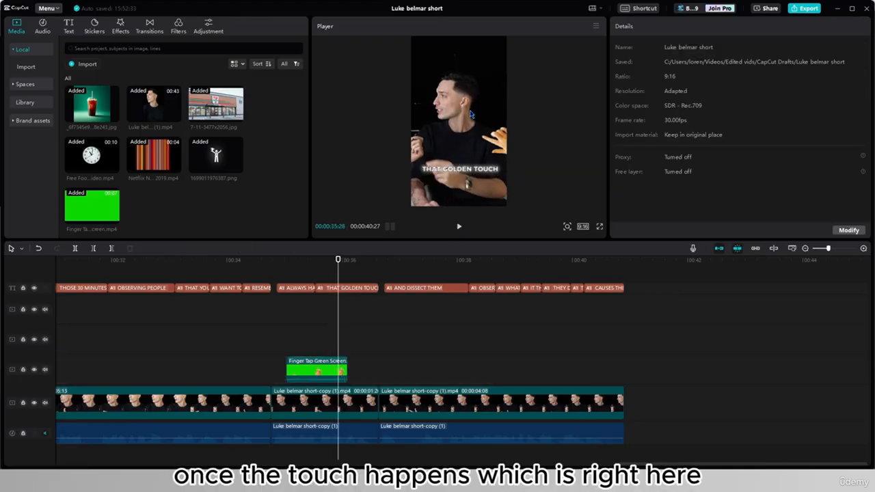
key(Left)
key(Left)
key(Left)
key(Left)
key(Left)
key(Left)
key(Left)
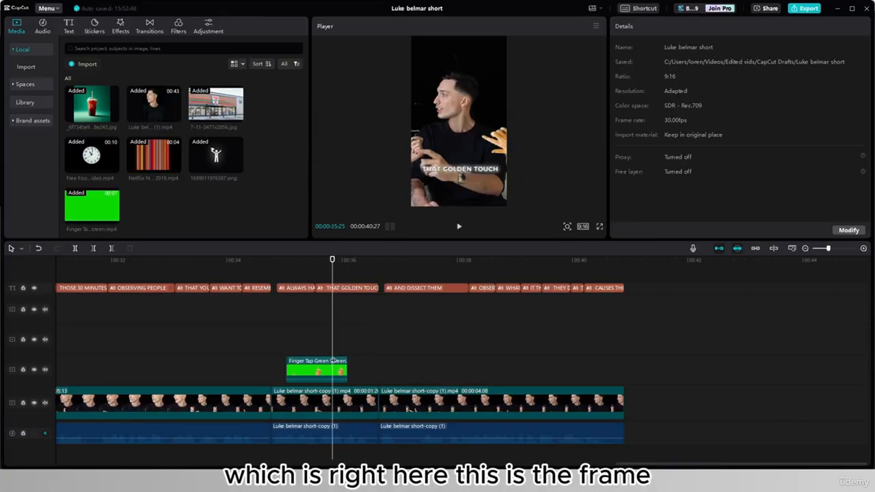
Split the finger tap clip and the main speaker clip at the touch frame, 00:00:35:25
click(331, 378)
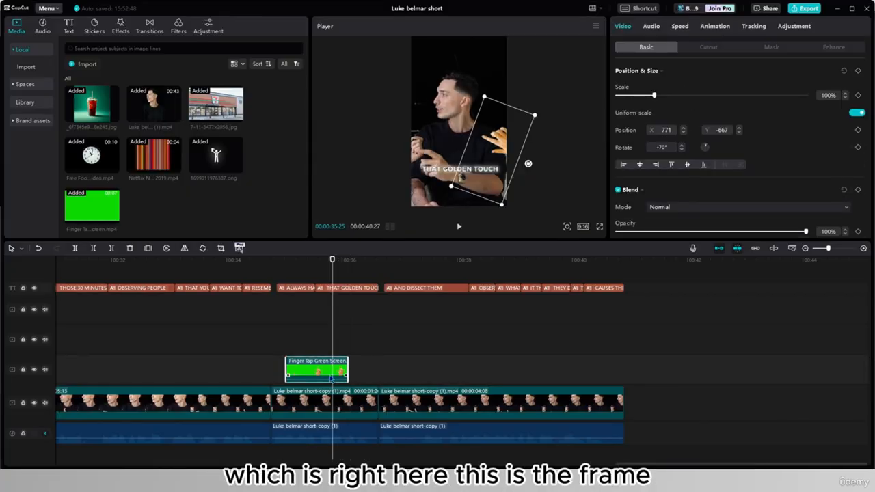
key(ctrl+b)
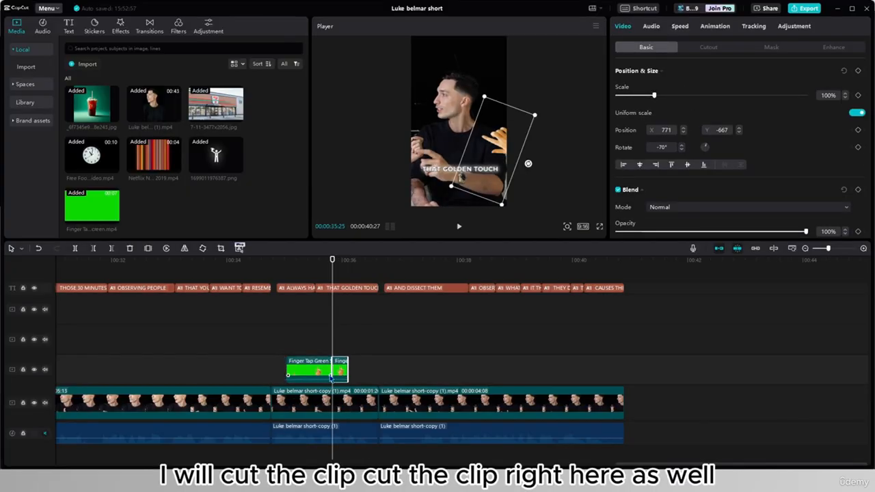
click(332, 398)
key(ctrl+b)
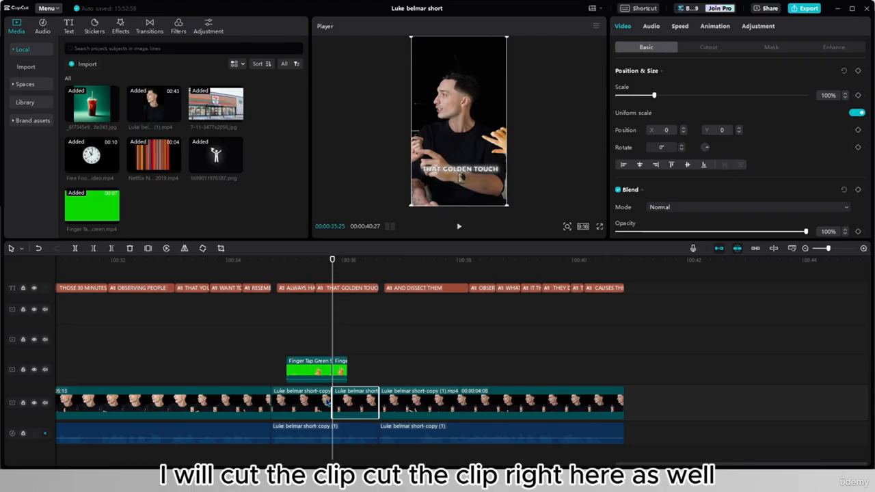
Move both finger tap pieces up one track and paste a copy of the two short speaker segments beneath them at 00:00:34:23
drag(313, 373, 319, 343)
click(315, 378)
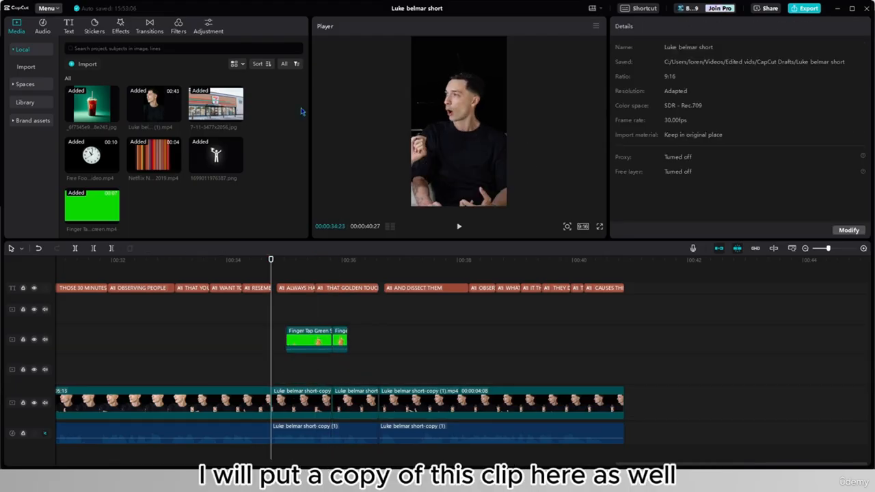
key(ctrl+v)
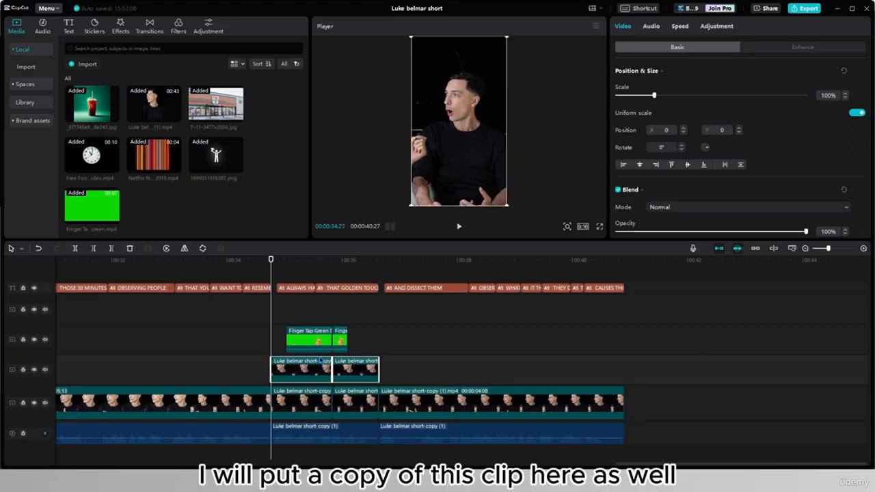
Replace the second copied speaker segment with a freeze frame taken at 00:00:35:25
right_click(341, 369)
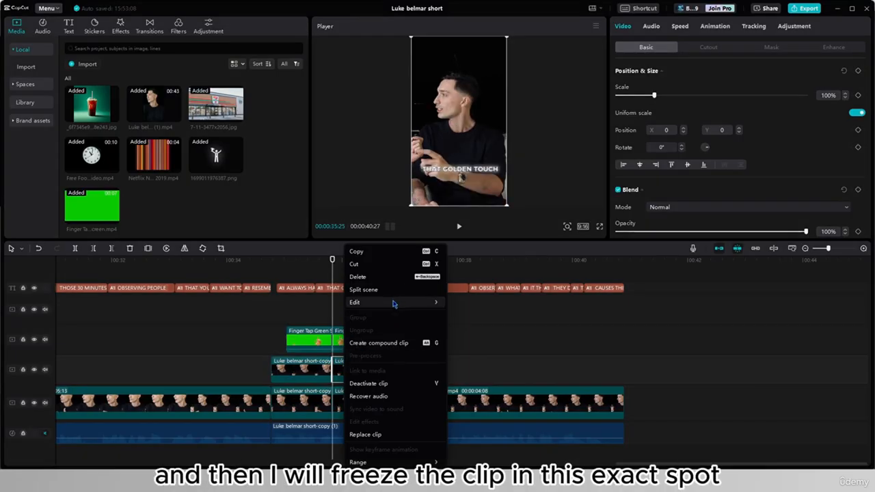
mouse_move(393, 303)
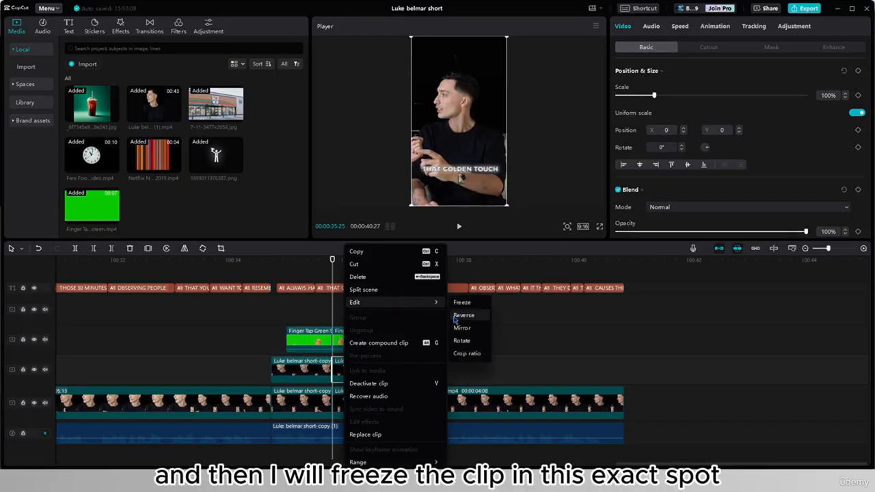
click(462, 302)
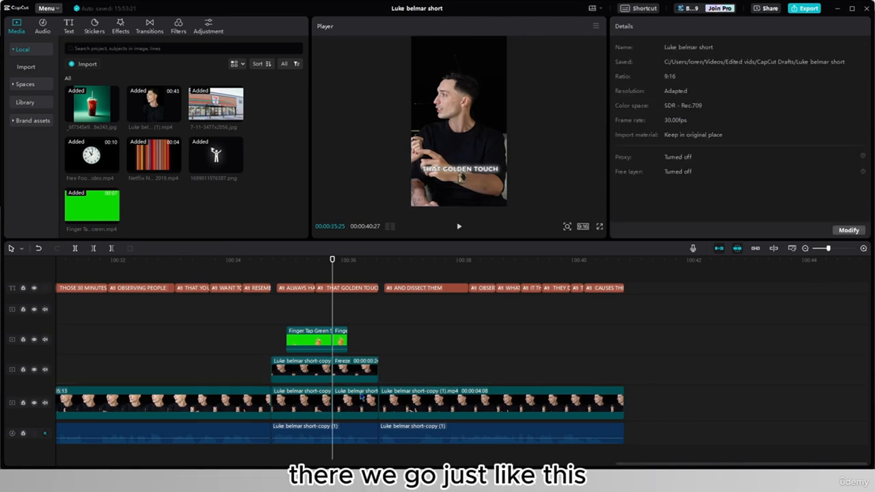
Look through the basic color adjustment settings available for the freeze frame
click(355, 369)
click(735, 28)
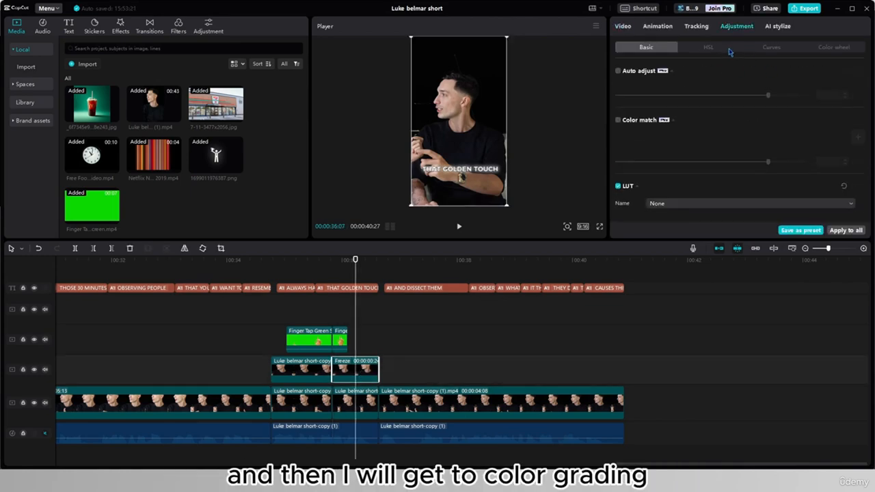
scroll(657, 161, down, 5)
scroll(657, 164, up, 1)
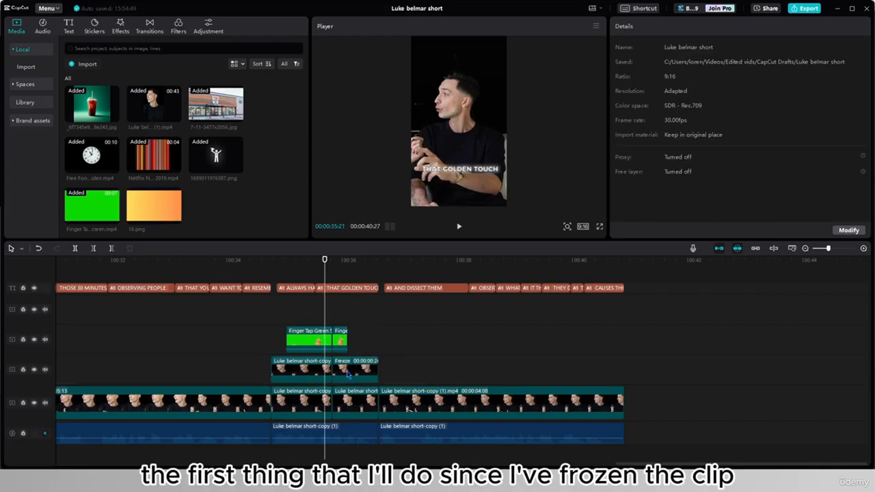
Deactivate the main speaker segment that lies beneath the freeze frame
click(352, 403)
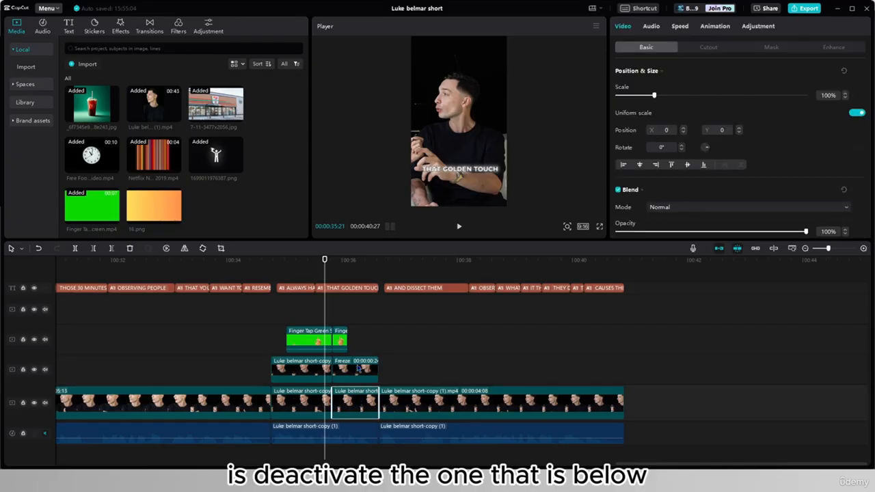
click(358, 350)
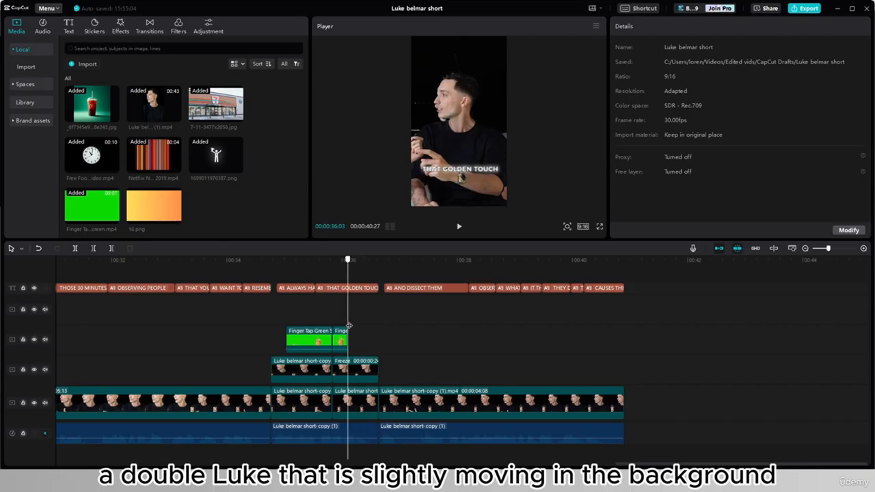
click(351, 407)
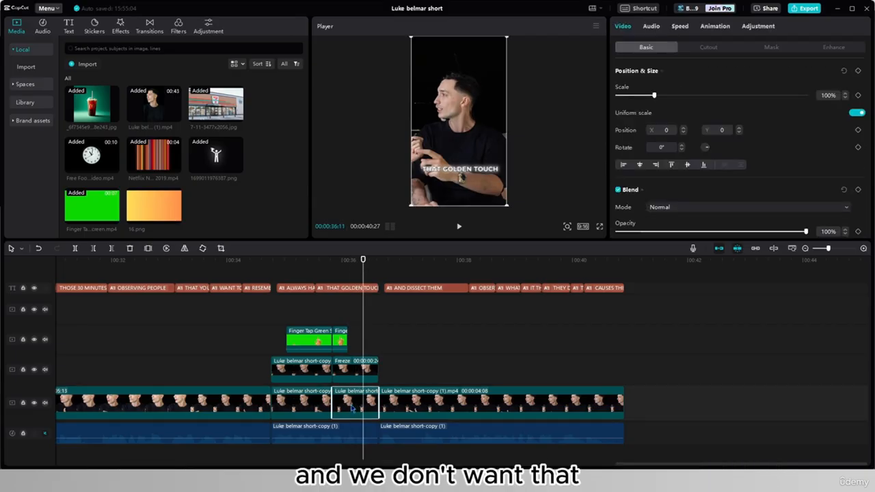
key(v)
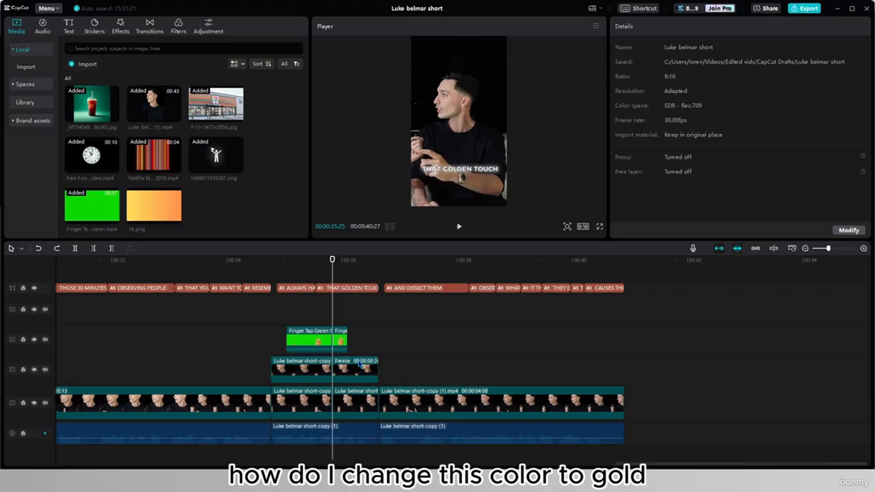
Apply Auto cutout to the freeze frame to isolate the speaker from the background
click(356, 368)
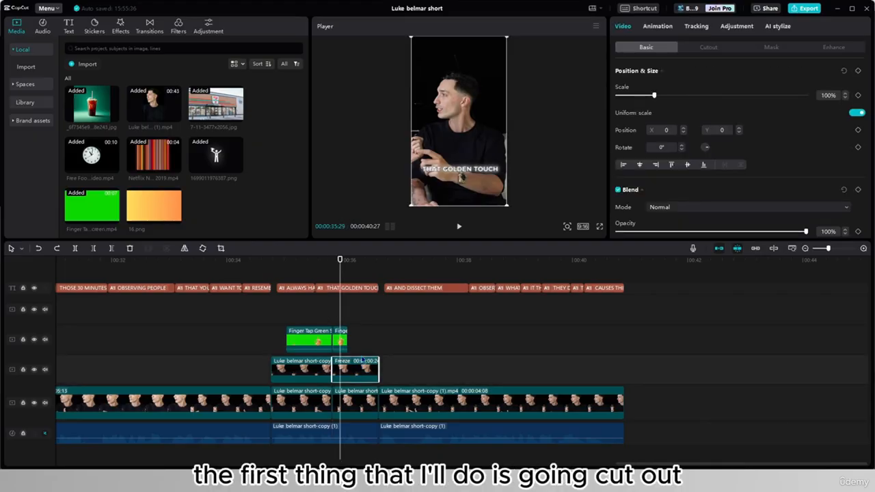
click(696, 47)
scroll(649, 199, down, 1)
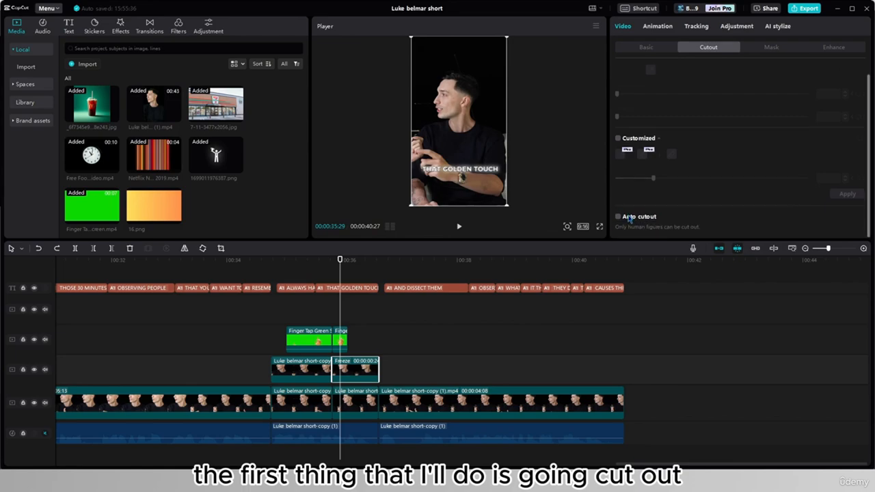
click(618, 216)
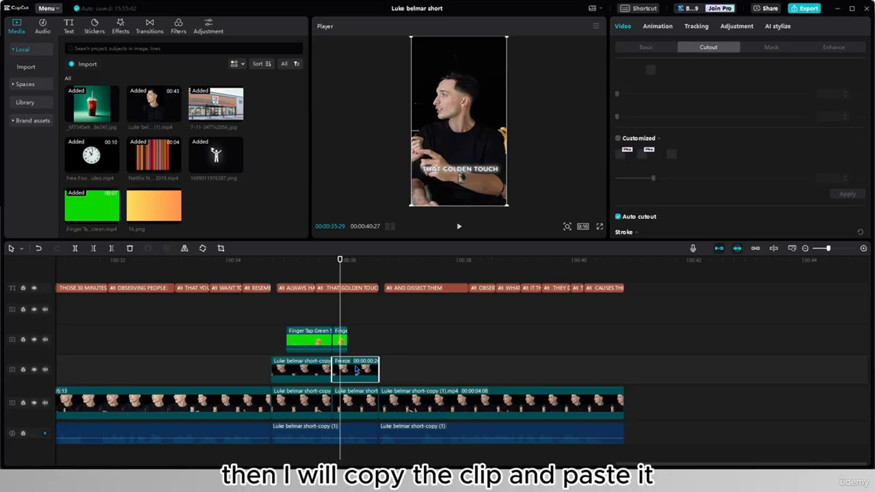
Duplicate the freeze frame onto the track above the finger tap clip and turn off Auto cutout for the lower original
key(ctrl+c)
key(ctrl+v)
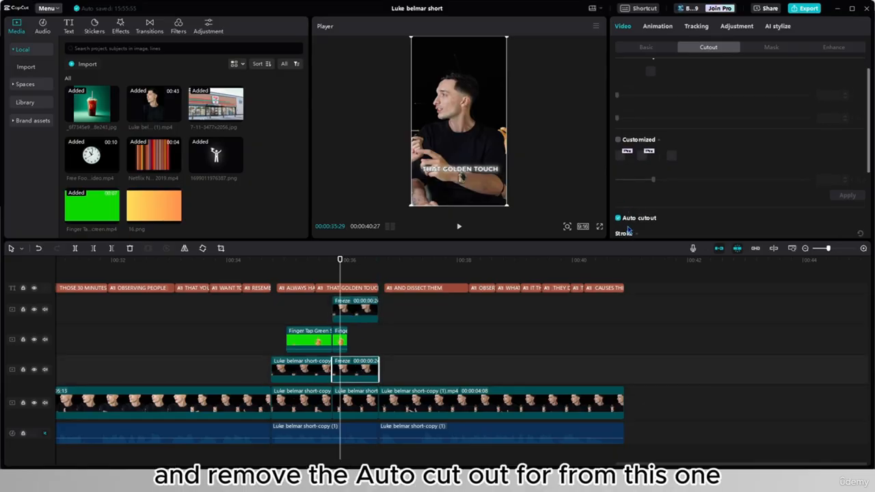
scroll(627, 230, down, 1)
click(618, 203)
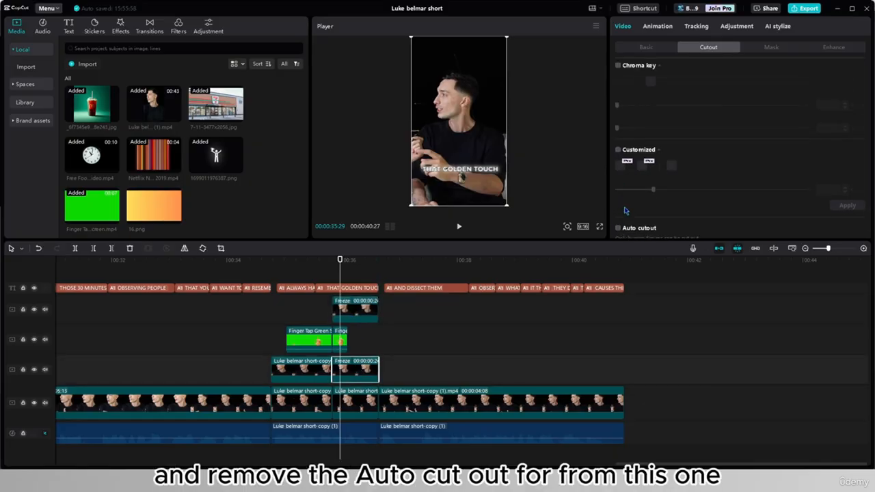
Deactivate the main track's speaker segment directly beneath the freeze frame, keeping Auto cutout on the upper copy
click(361, 309)
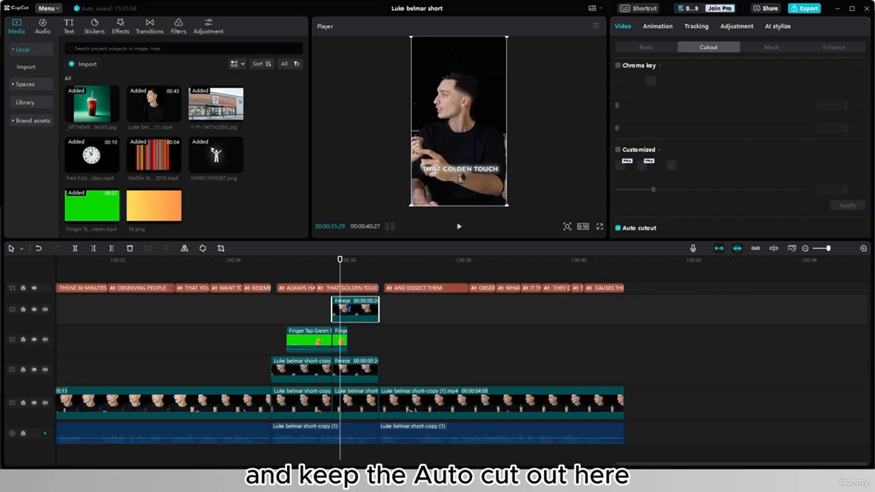
click(345, 396)
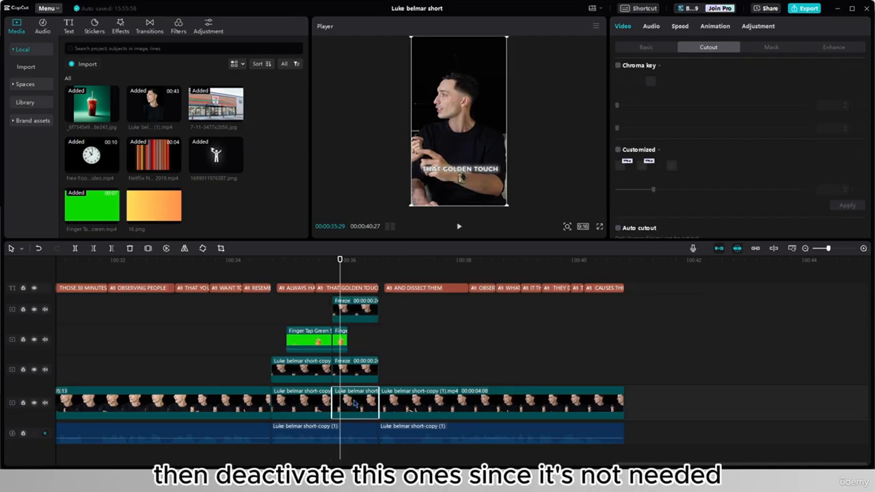
key(v)
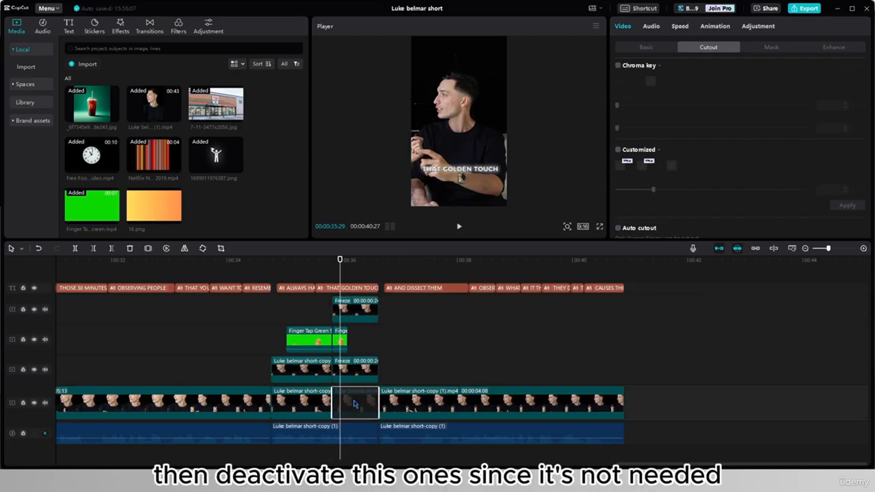
Compare the full freeze frame with its cutout copy by temporarily deactivating each one in turn
click(355, 353)
drag(355, 353, 332, 355)
click(351, 369)
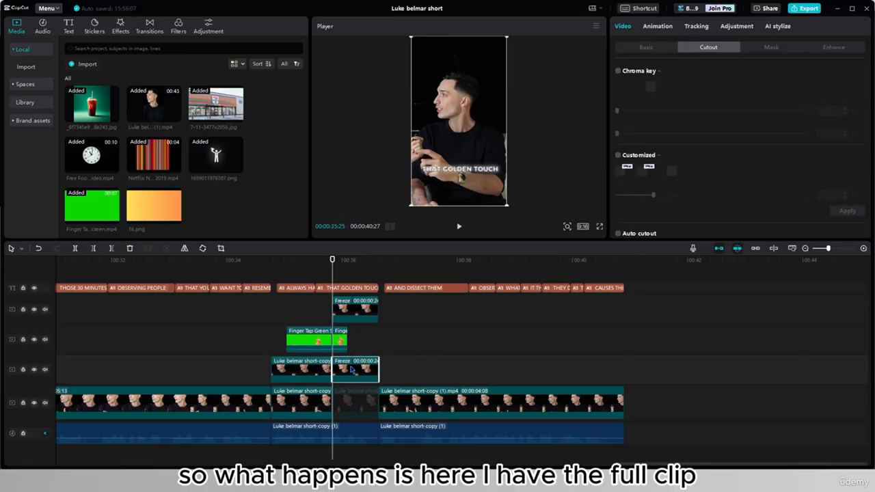
click(360, 311)
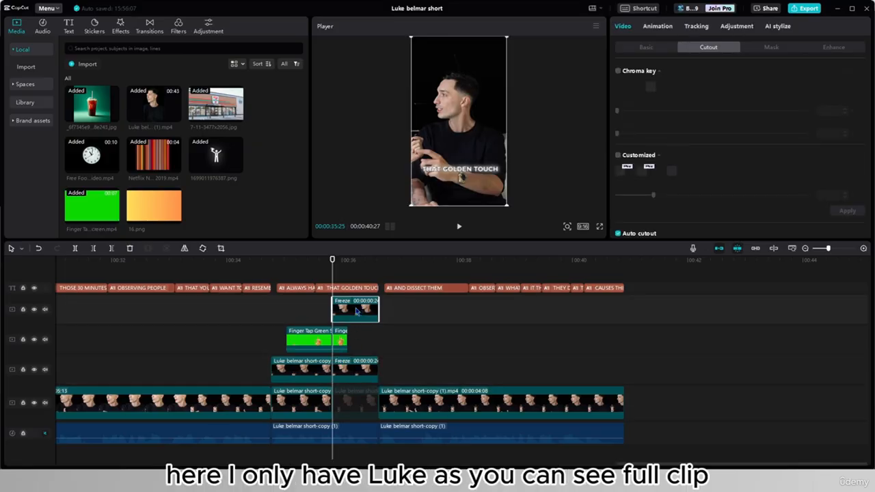
click(359, 374)
key(v)
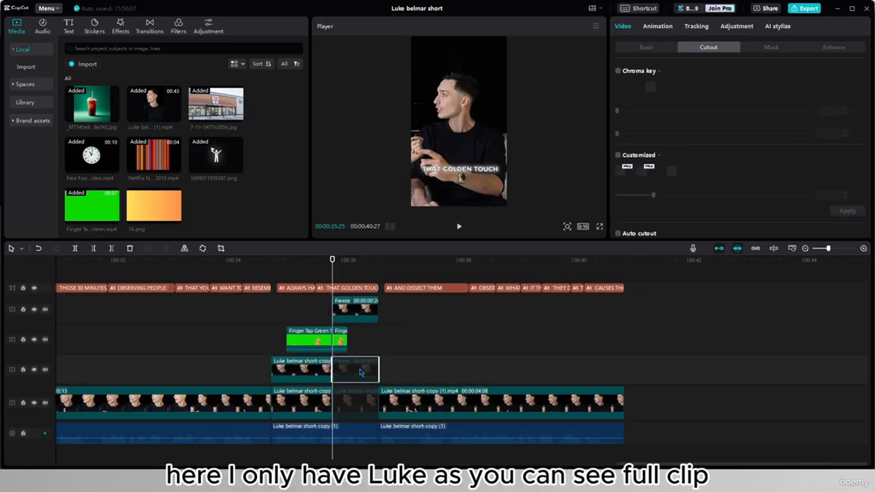
click(356, 305)
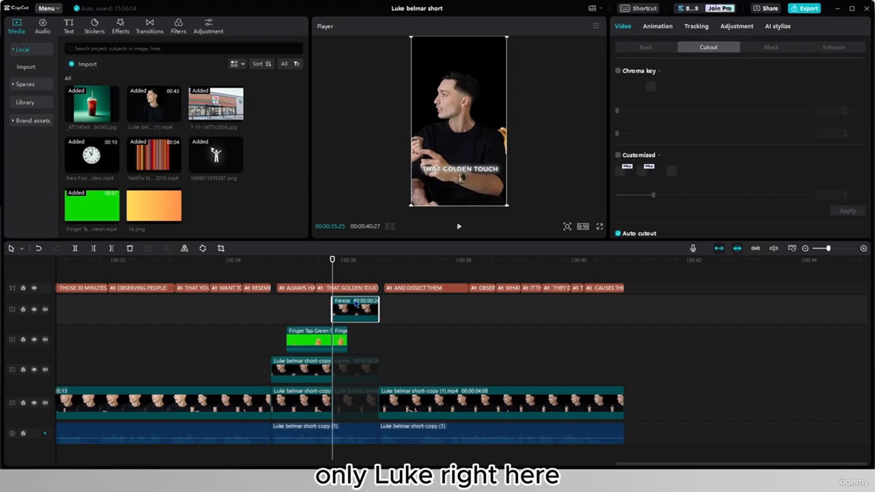
key(v)
click(356, 369)
key(v)
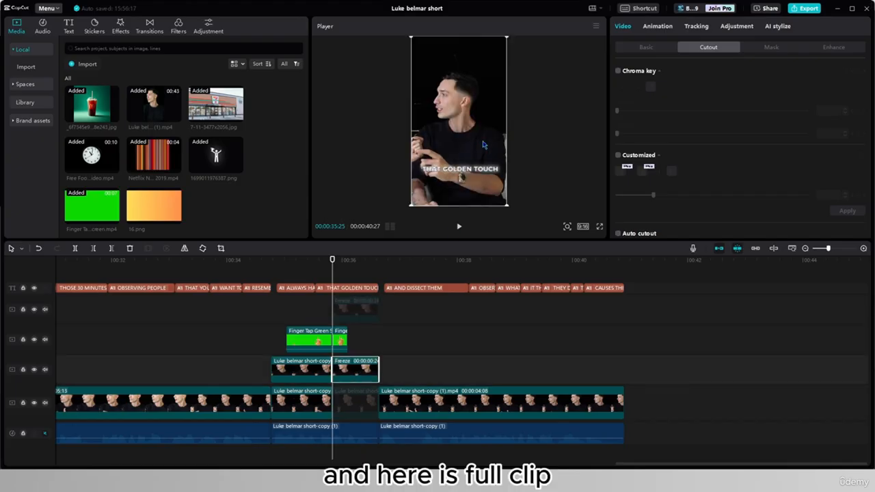
Put the second finger tap segment on layer 3 so the hand sits above the freeze frames
click(340, 339)
scroll(738, 144, down, 5)
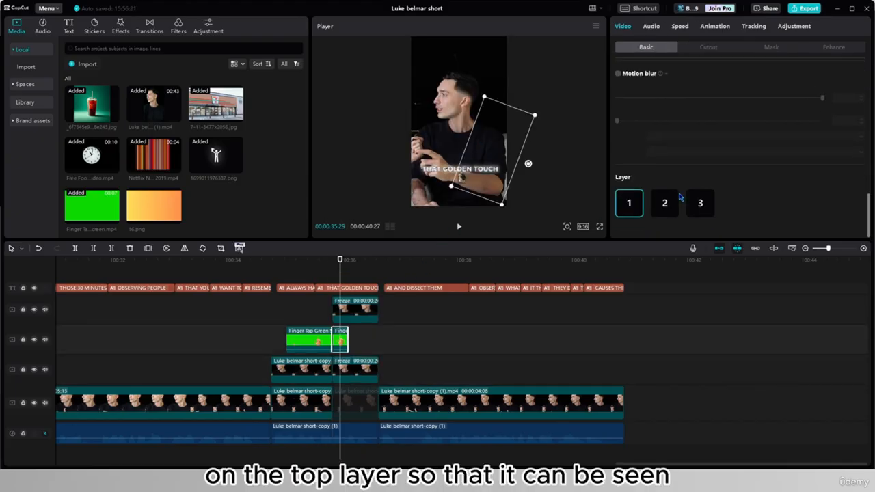
click(709, 202)
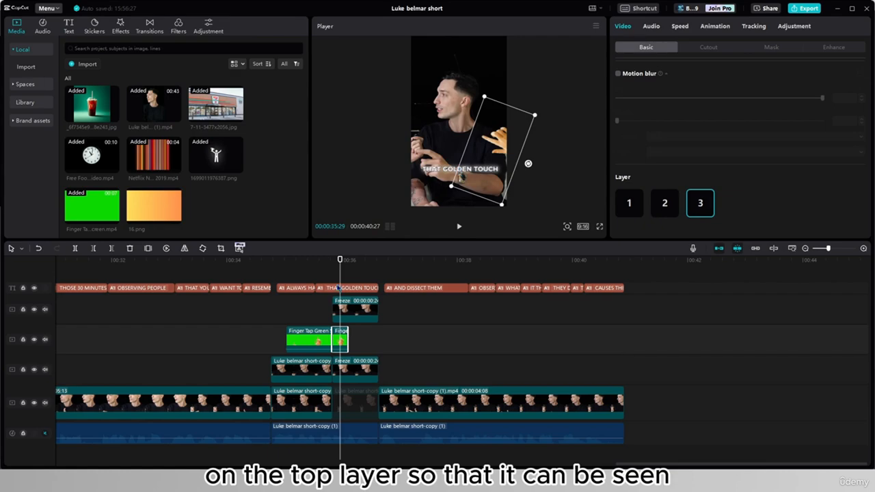
drag(340, 267, 332, 268)
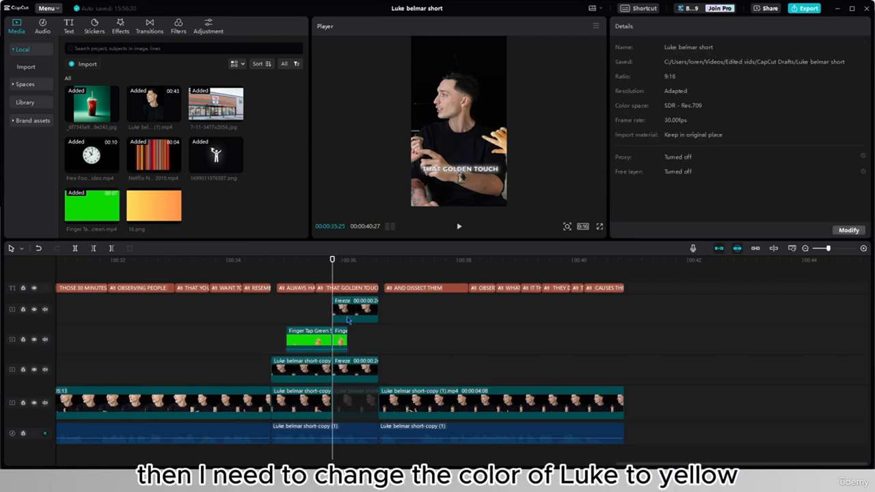
Scale both freeze frames, the main segment beneath them and the speaker clips under the finger tap to 140%
click(349, 313)
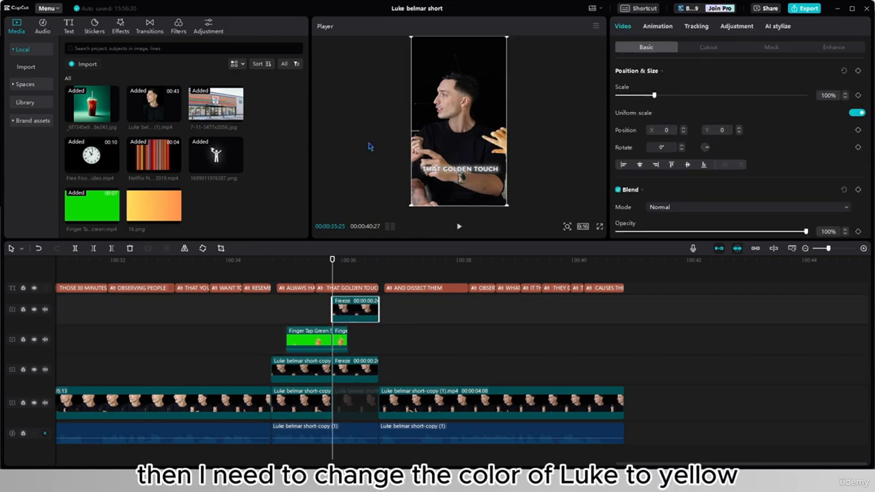
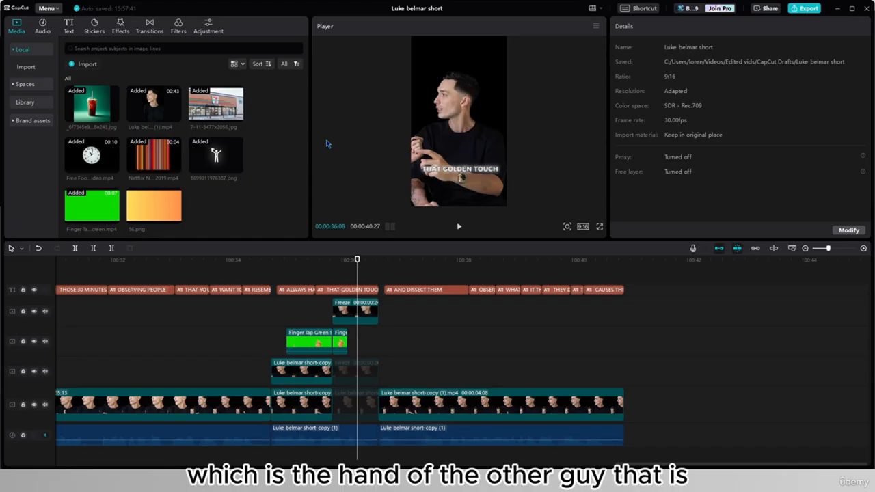
click(367, 402)
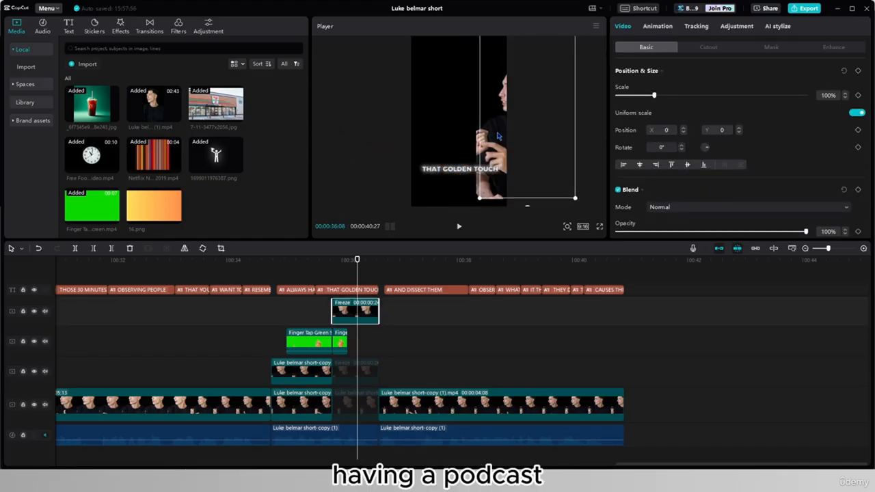
ctrl+click(365, 374)
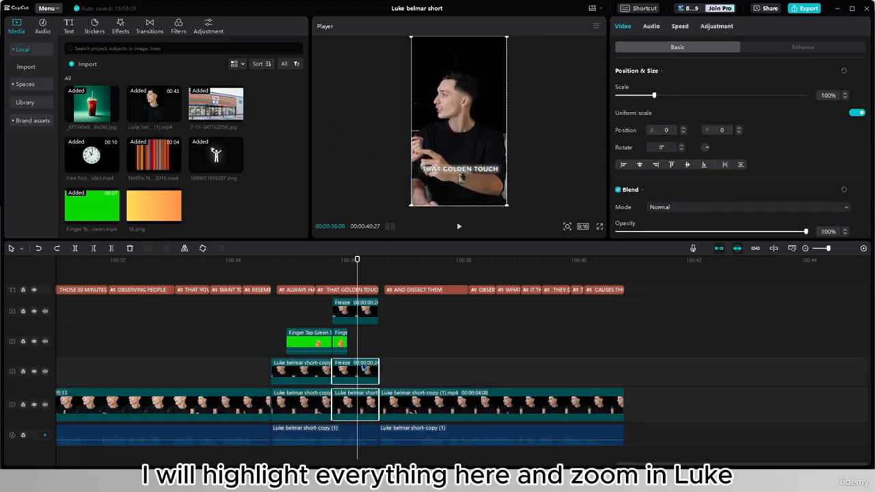
ctrl+click(363, 316)
drag(505, 38, 561, 14)
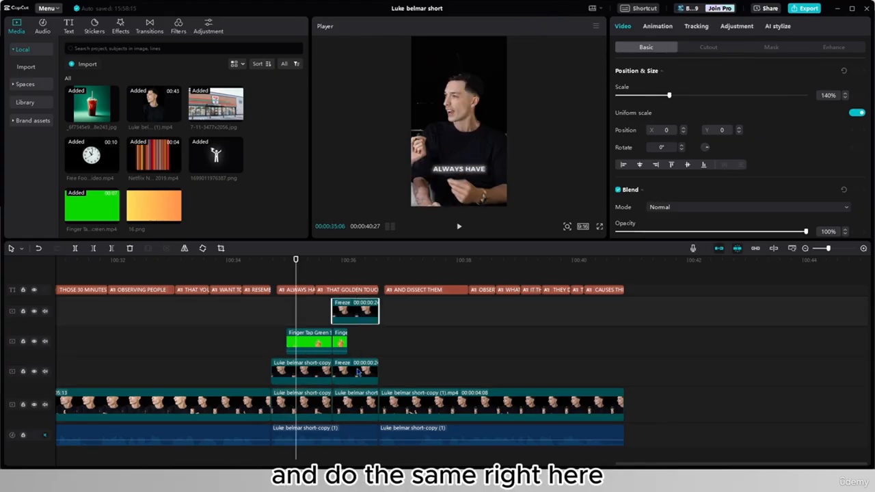
click(358, 353)
drag(654, 96, 670, 102)
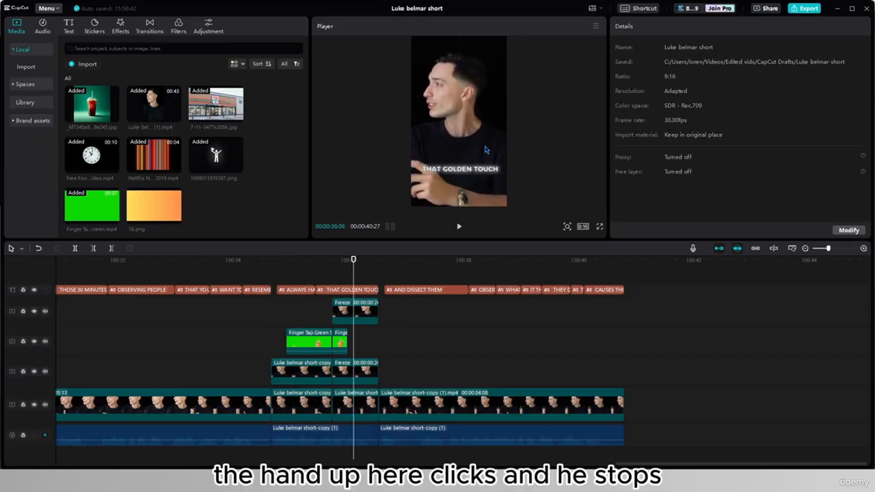
Delete the "THAT GOLDEN TOUCH" subtitle above the freeze frame
click(366, 291)
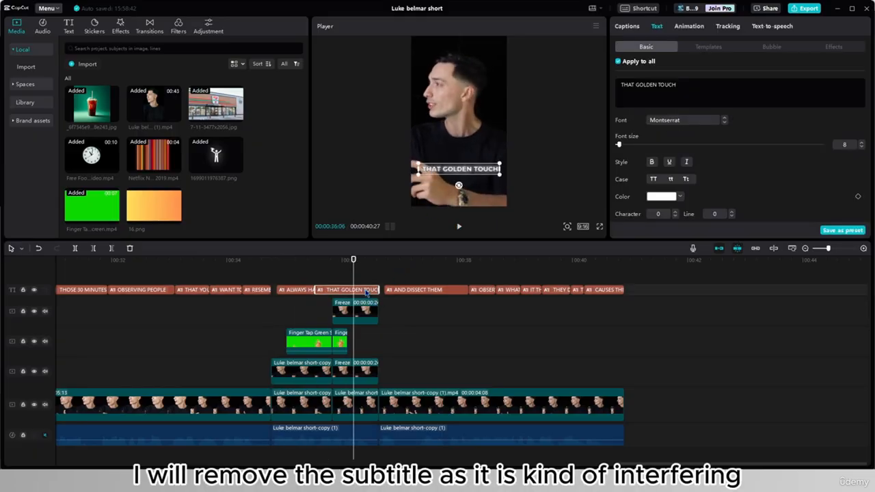
key(Delete)
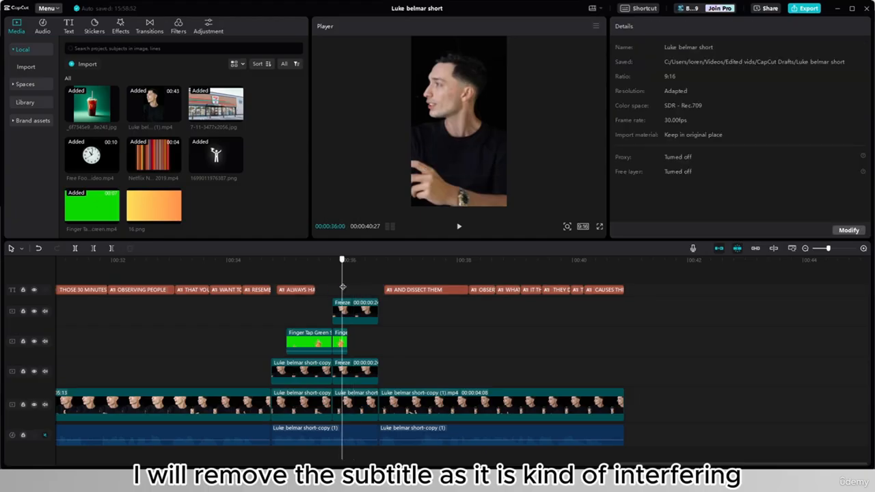
Deactivate the lower freeze frame and the main speaker segment beneath it, leaving only the cutout speaker
click(356, 371)
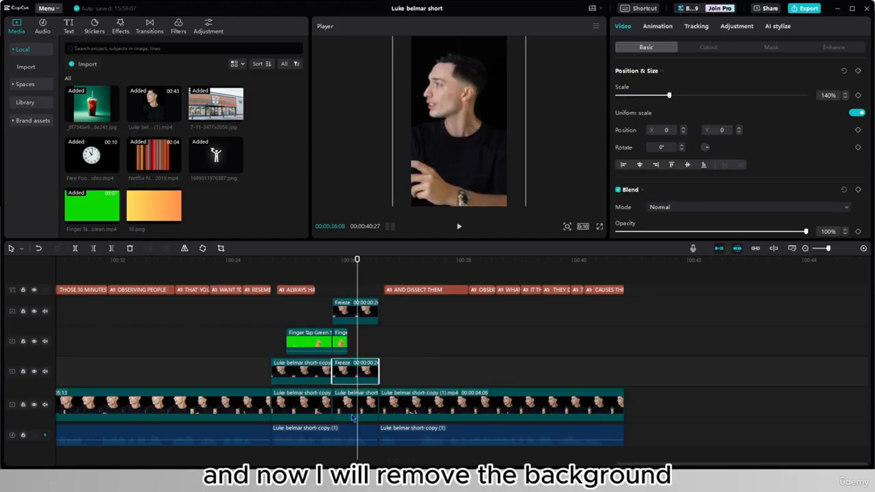
key(Delete)
click(356, 403)
key(Delete)
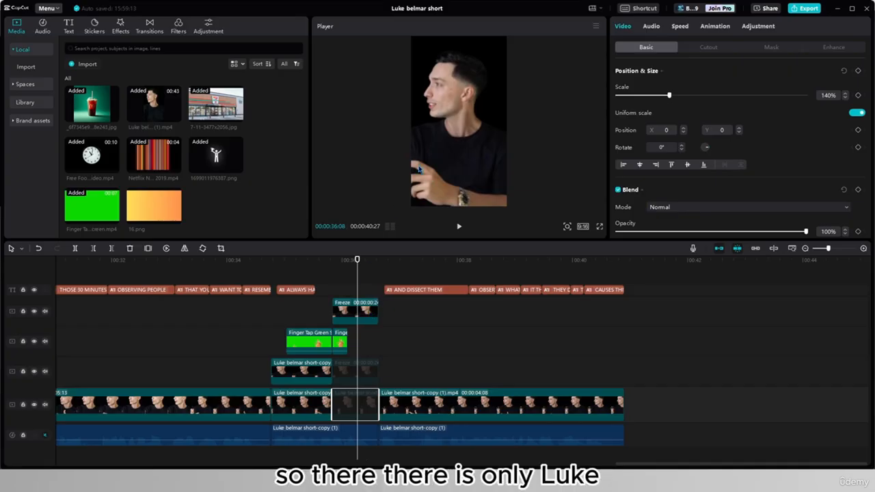
Export the color cutout freeze frame as a 1080P PNG still
click(359, 318)
click(596, 26)
click(587, 73)
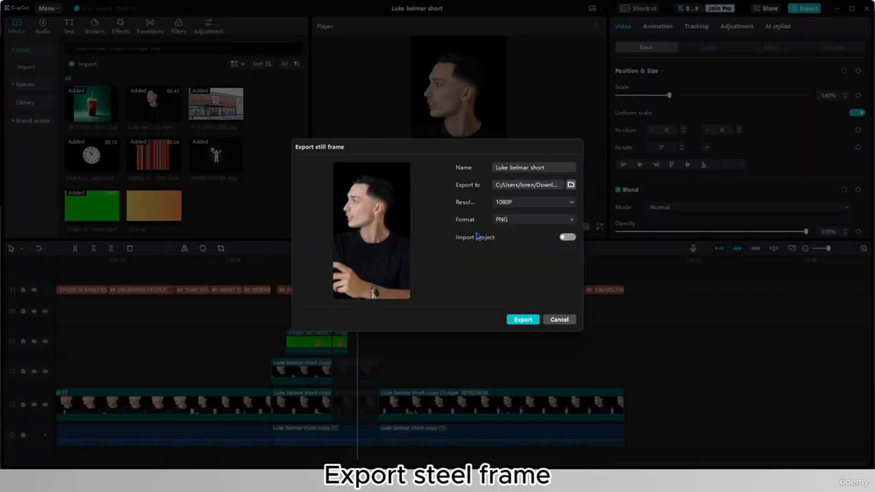
click(523, 319)
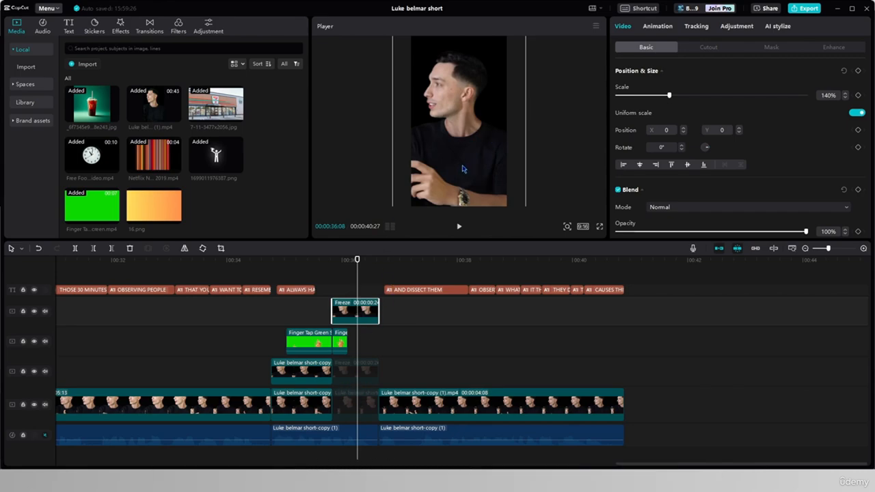
Reduce the cutout freeze frame's saturation to -50 to make it black and white
click(737, 26)
scroll(692, 141, down, 5)
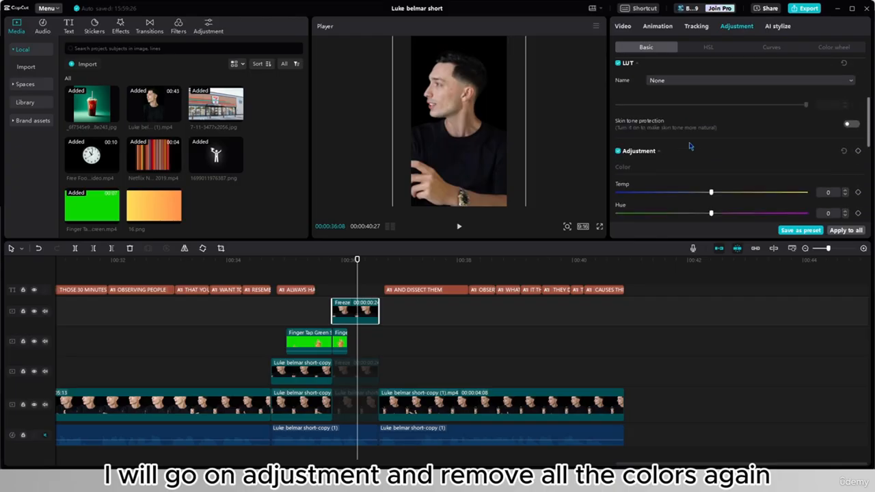
drag(709, 105, 612, 115)
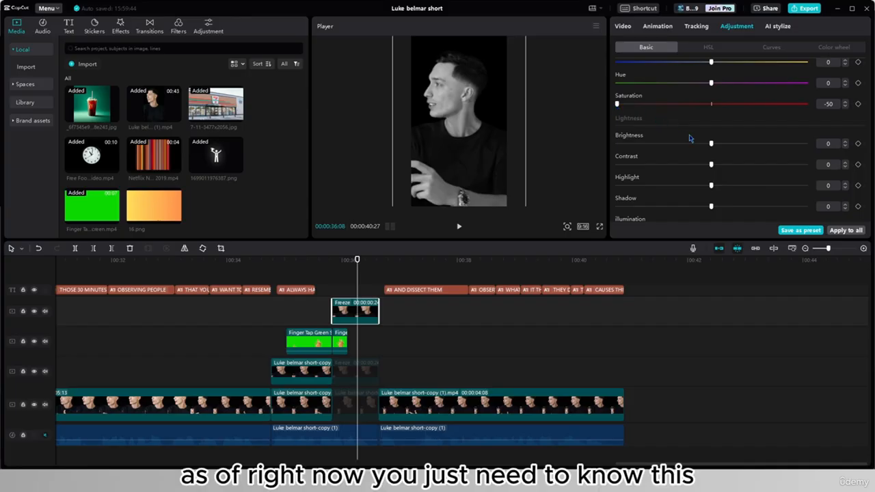
Export the black-and-white freeze frame as a 1080P PNG still
click(595, 26)
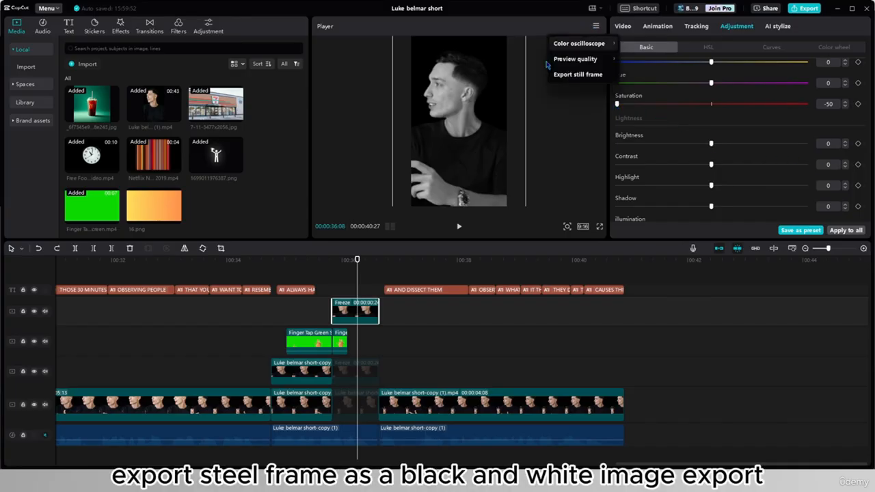
click(598, 75)
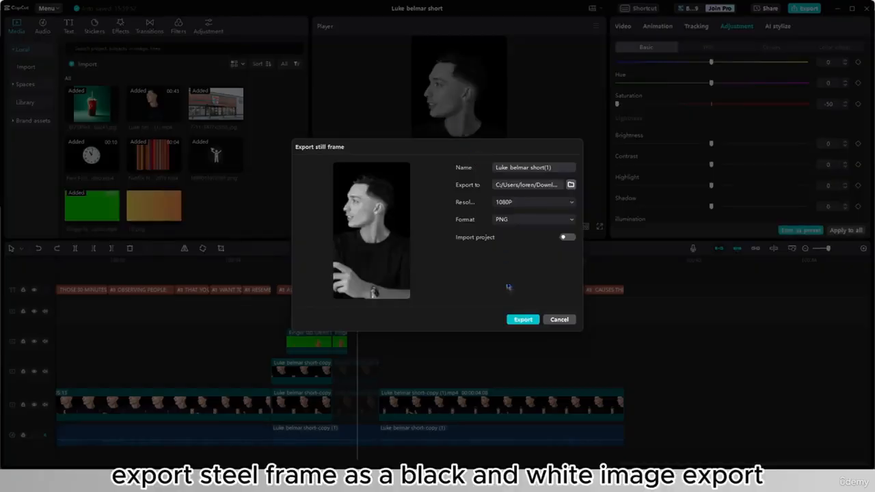
click(514, 322)
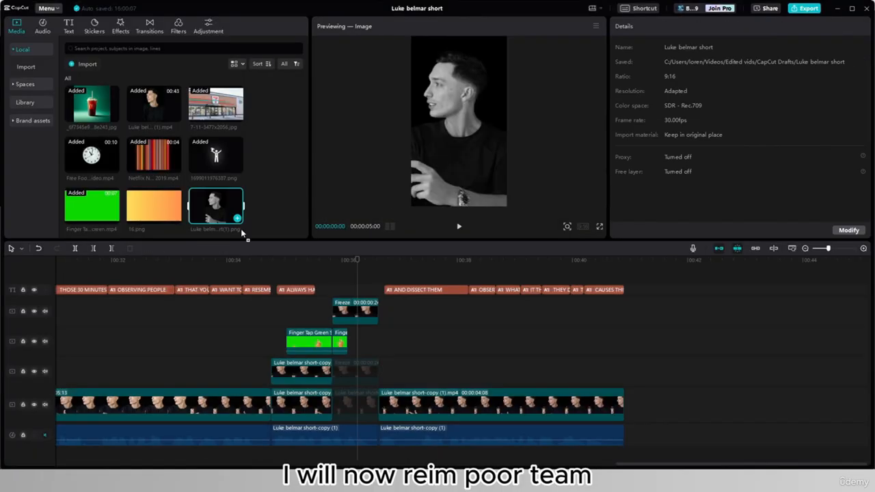
Replace the upper freeze frame with the imported black-and-white still and set it to layer 2, below the hand
drag(241, 228, 333, 277)
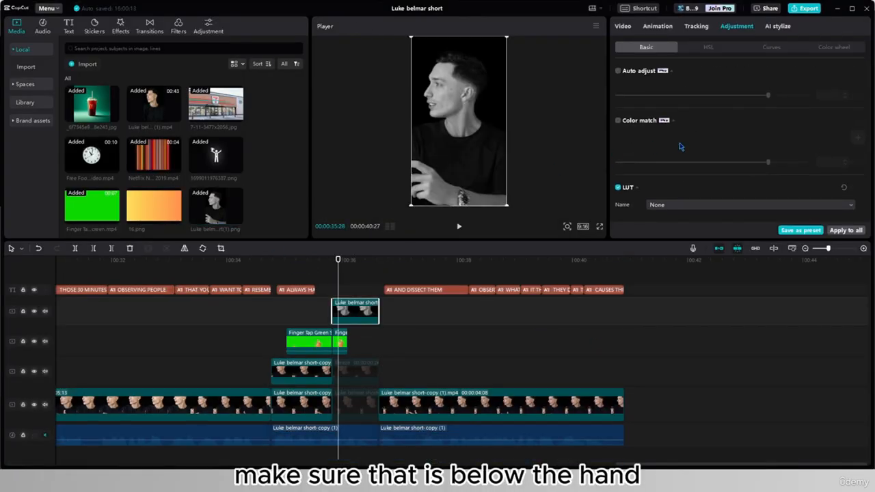
scroll(677, 146, down, 5)
click(622, 26)
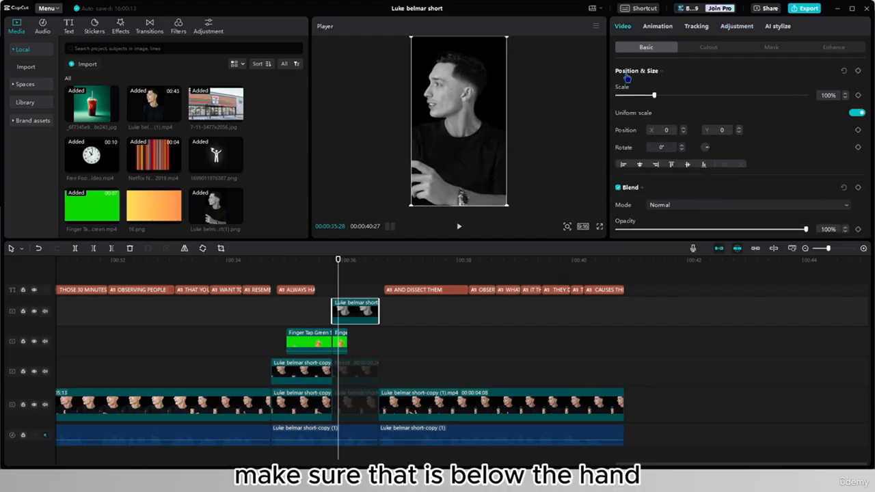
scroll(659, 177, down, 6)
click(660, 203)
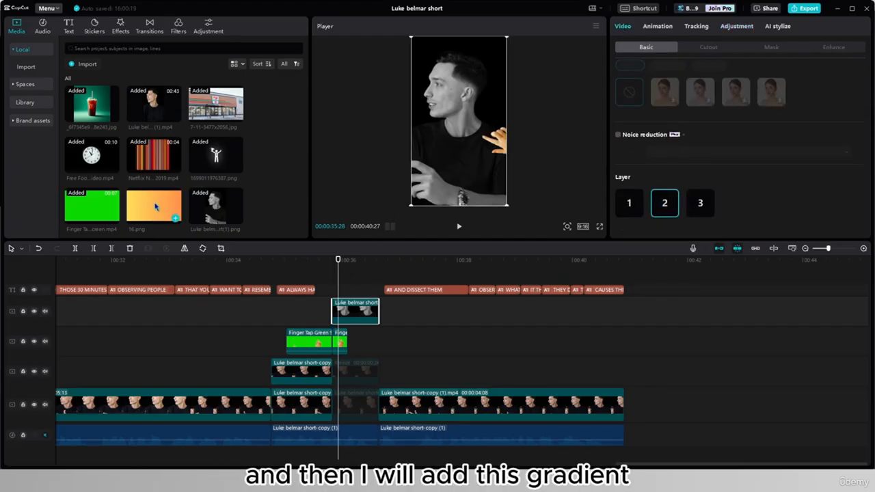
Place the 16.png gradient above the still, trim it to the same length, scale it to 339% and shift its yellow side over the frame
drag(154, 205, 332, 280)
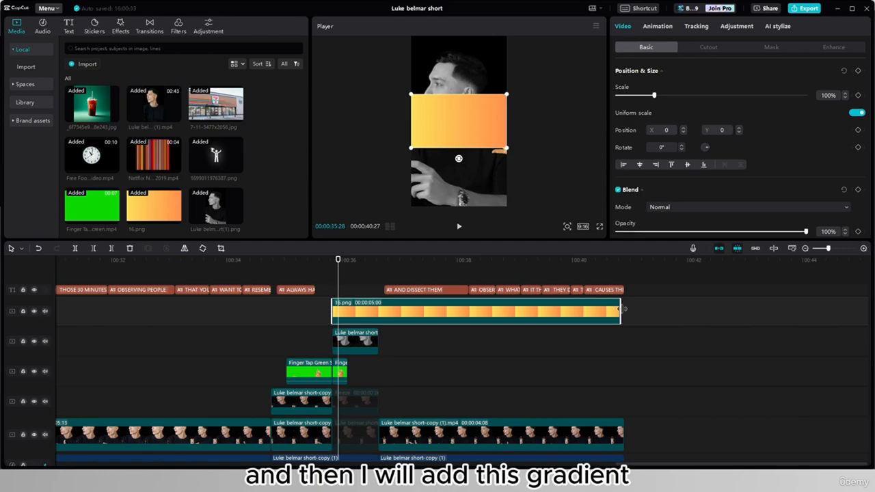
drag(620, 311, 378, 311)
drag(506, 148, 656, 238)
drag(424, 135, 532, 132)
Set the gradient's blend mode to Overlay and open its color adjustment settings
click(693, 207)
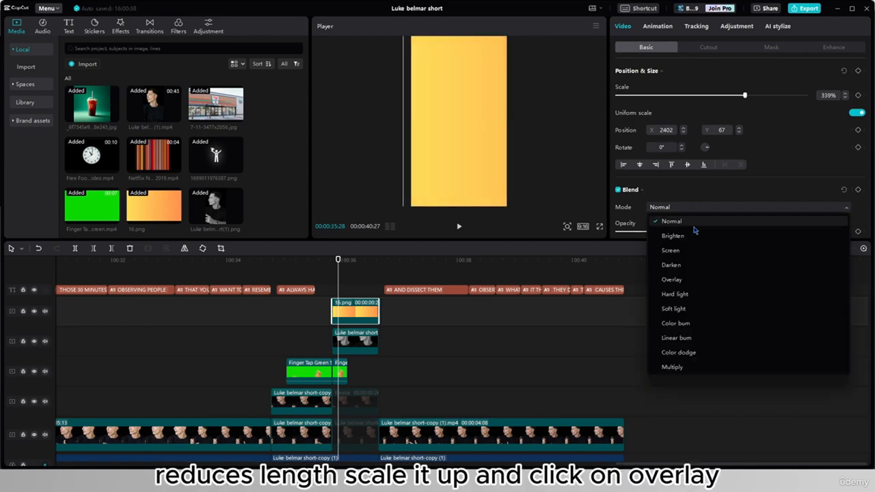
click(683, 279)
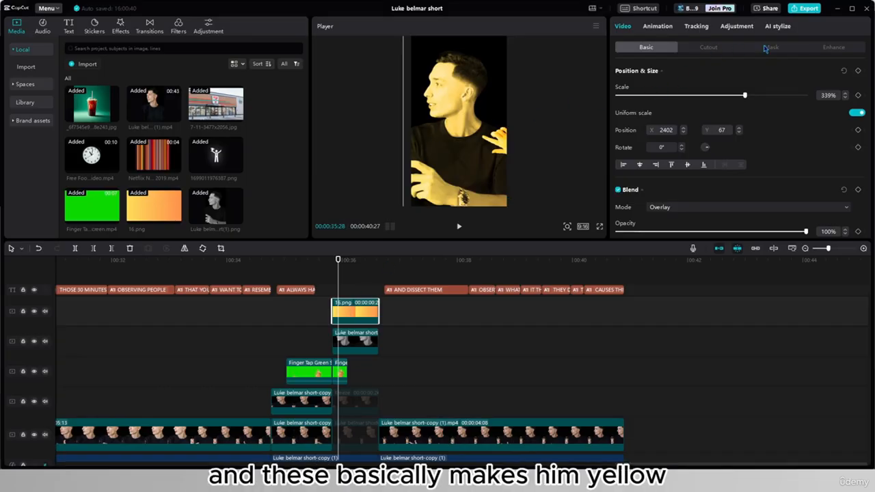
click(724, 31)
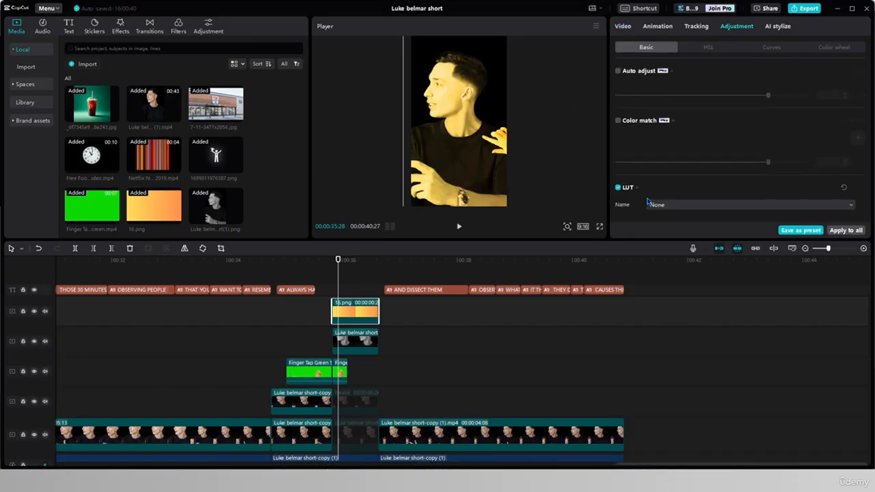
Raise the 16.png gradient's color temperature to strengthen the yellow of the overlay
scroll(646, 205, down, 5)
scroll(642, 205, up, 3)
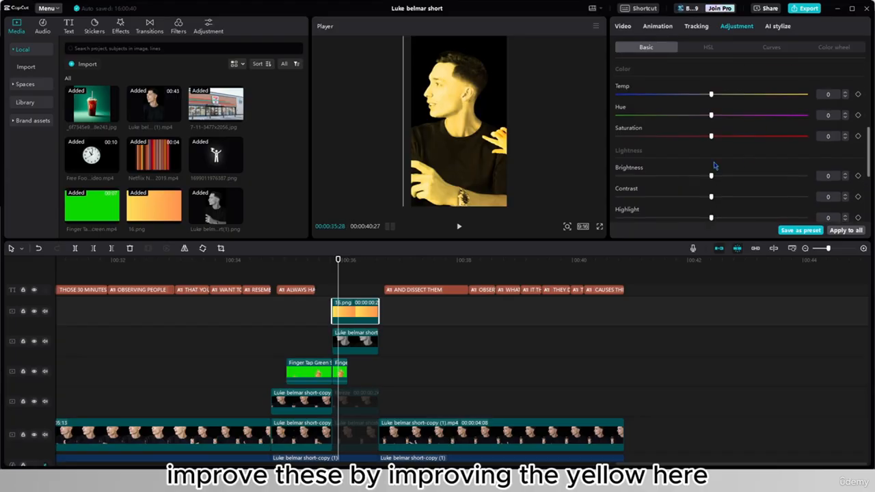
drag(711, 95, 802, 102)
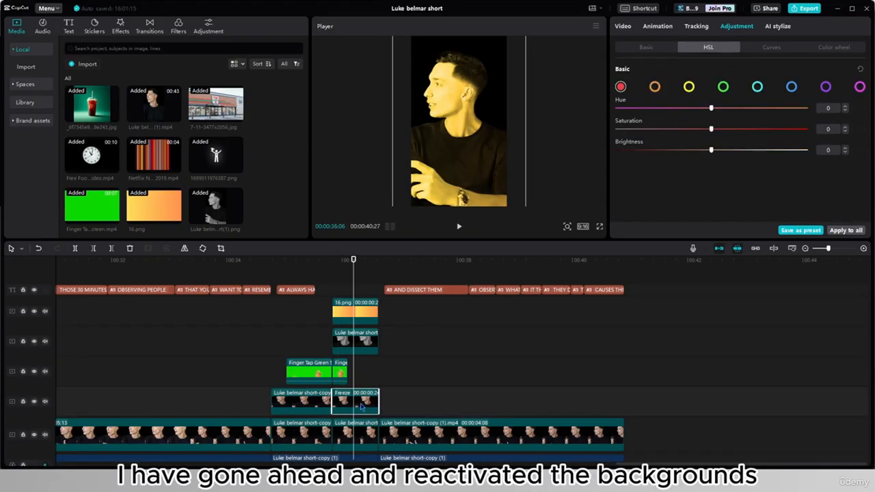
Combine the gradient and the black-and-white still into a compound clip and set it to layer 2, below the hand
click(359, 430)
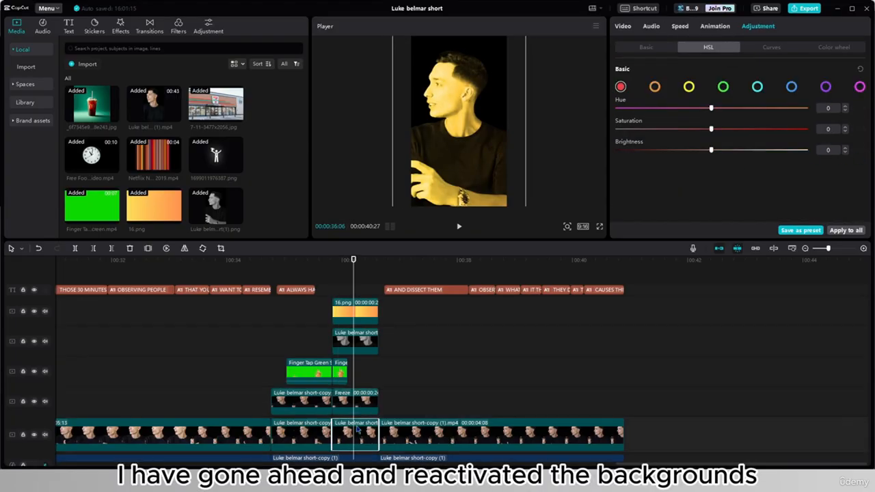
click(622, 26)
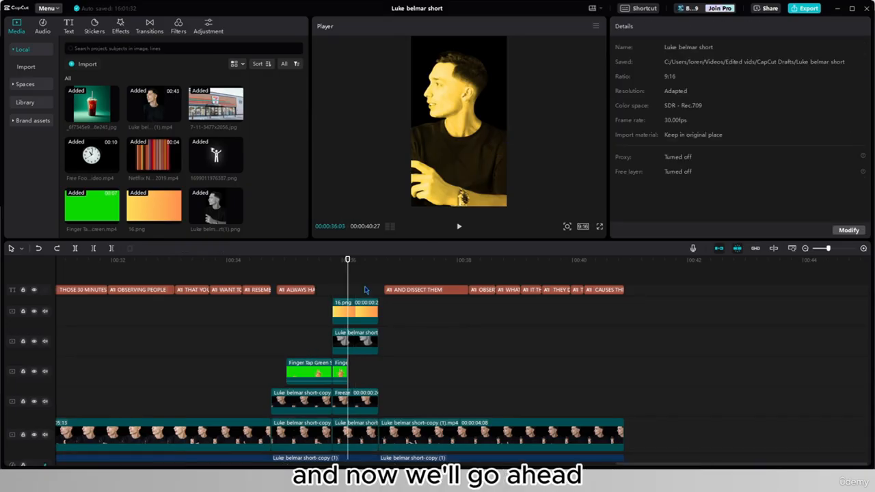
click(369, 342)
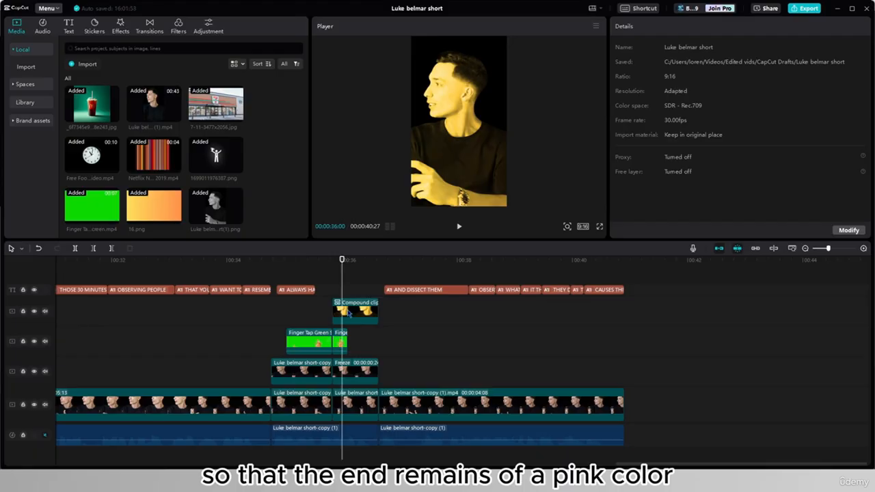
click(348, 313)
scroll(742, 176, down, 10)
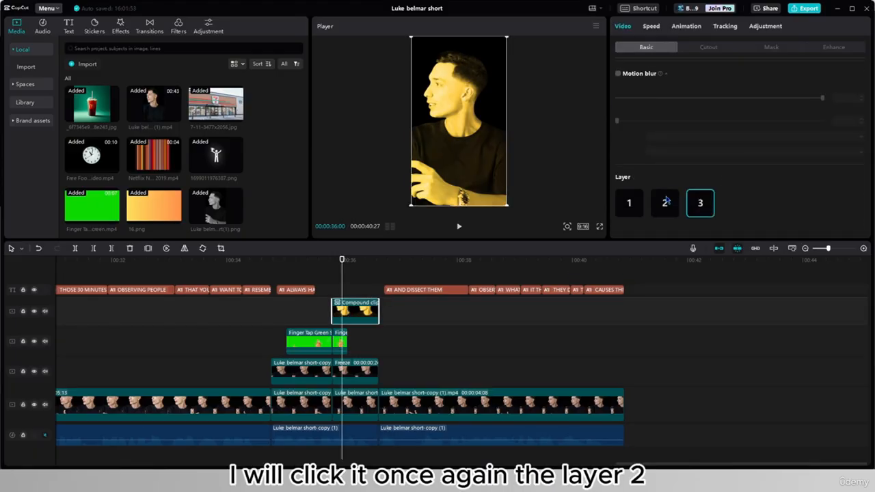
click(665, 202)
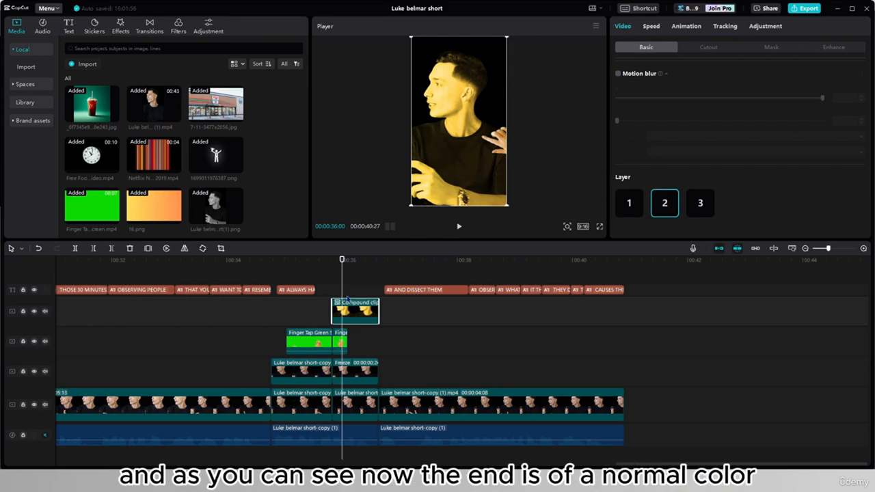
Preview the finger tap turning the speaker gold, and apply Auto cutout to the compound clip to remove its background
drag(342, 298, 201, 335)
click(456, 230)
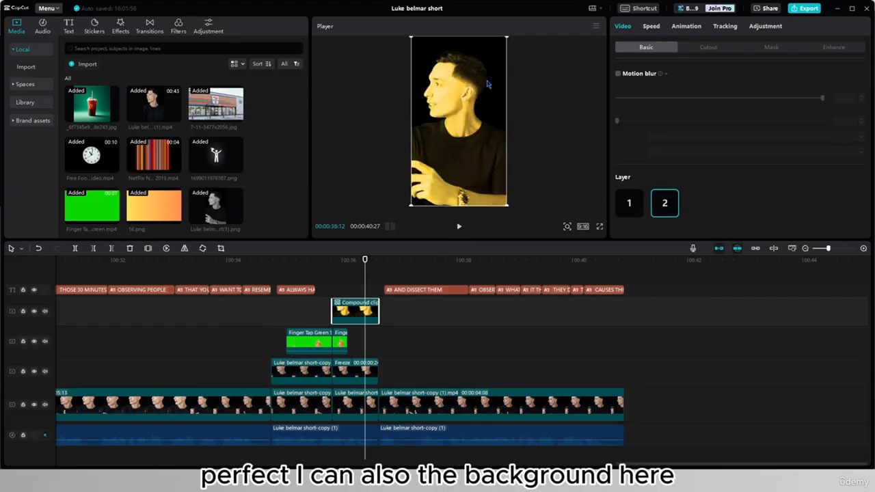
click(708, 47)
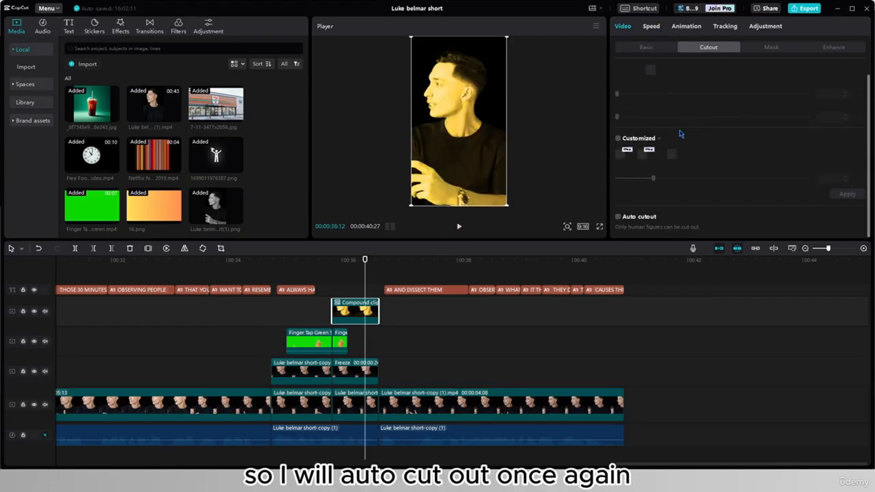
click(618, 216)
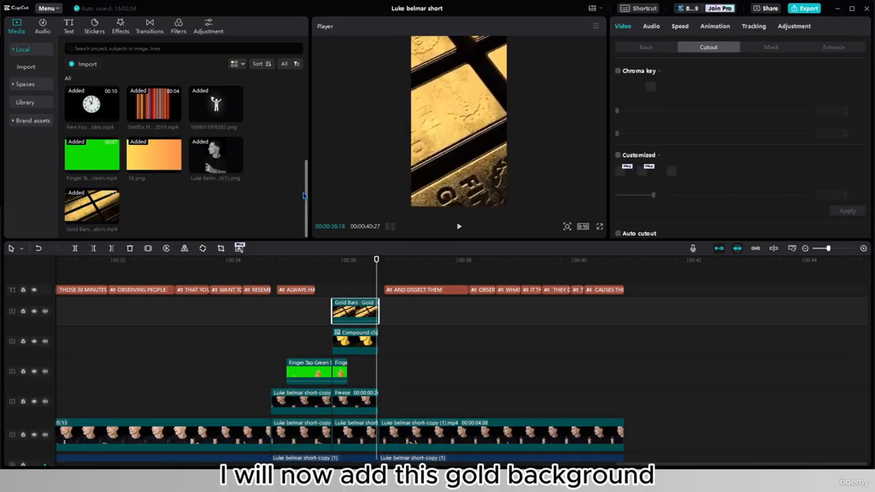
Scale the gold bars clip to 335%, set it to layer 2 behind the gold speaker and preview the effect
click(646, 47)
drag(805, 95, 743, 95)
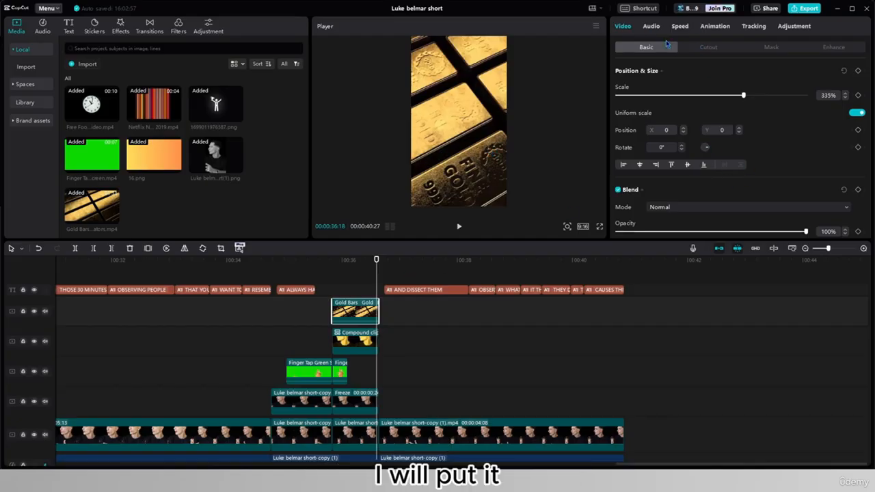
scroll(656, 171, down, 10)
click(626, 205)
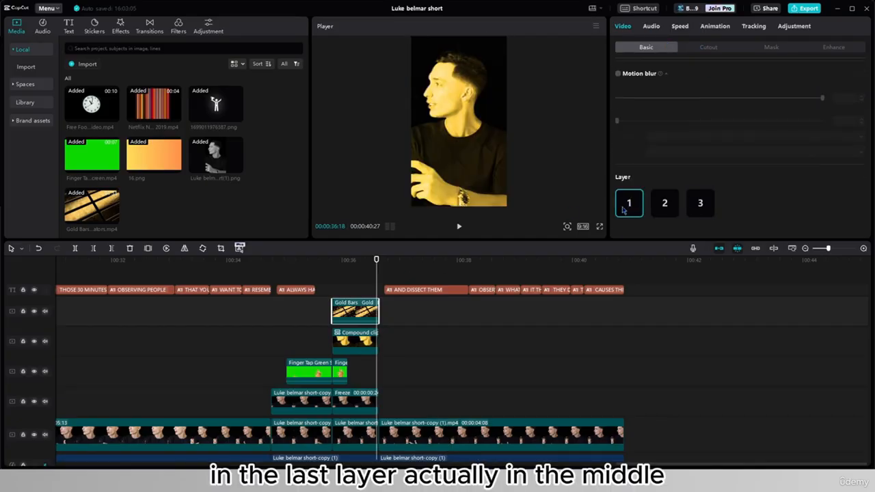
click(665, 204)
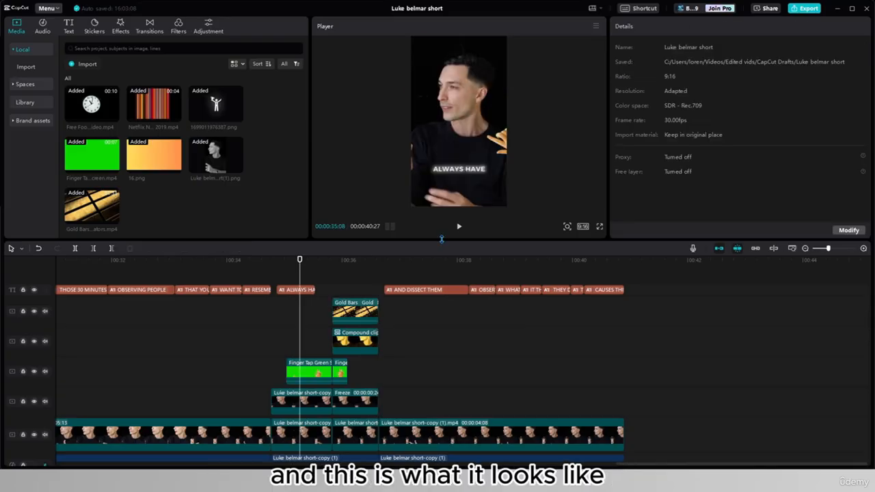
click(460, 228)
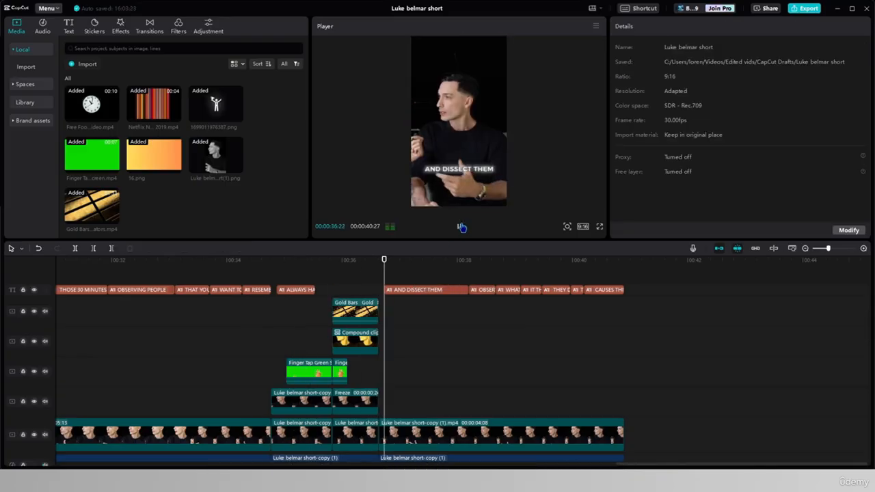
click(253, 346)
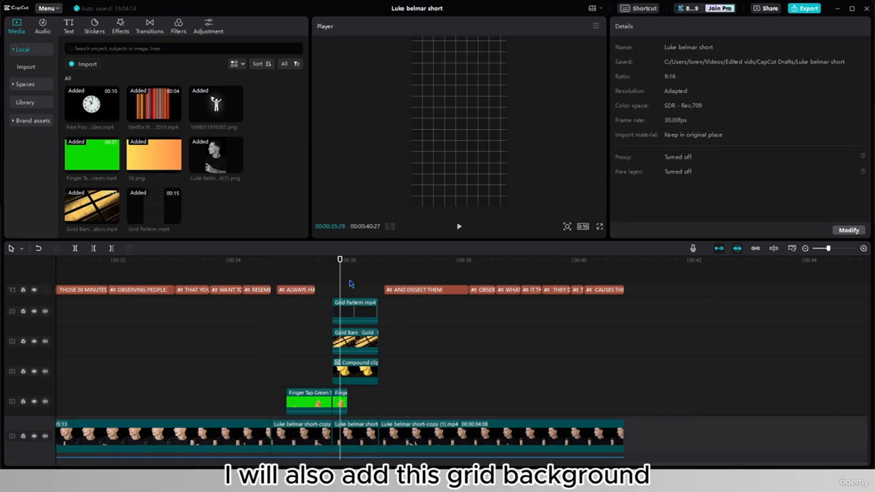
Set the Grid Pattern.mp4 clip's blend mode to Screen and its opacity to 60%
click(343, 309)
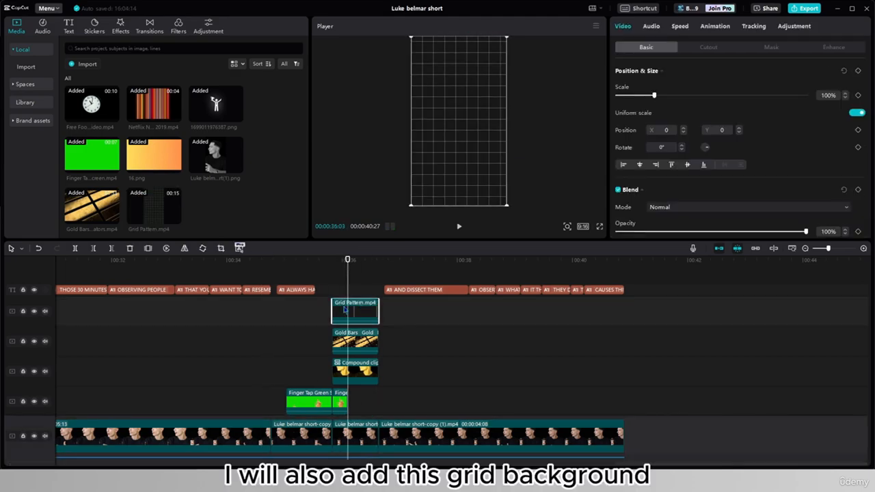
click(690, 208)
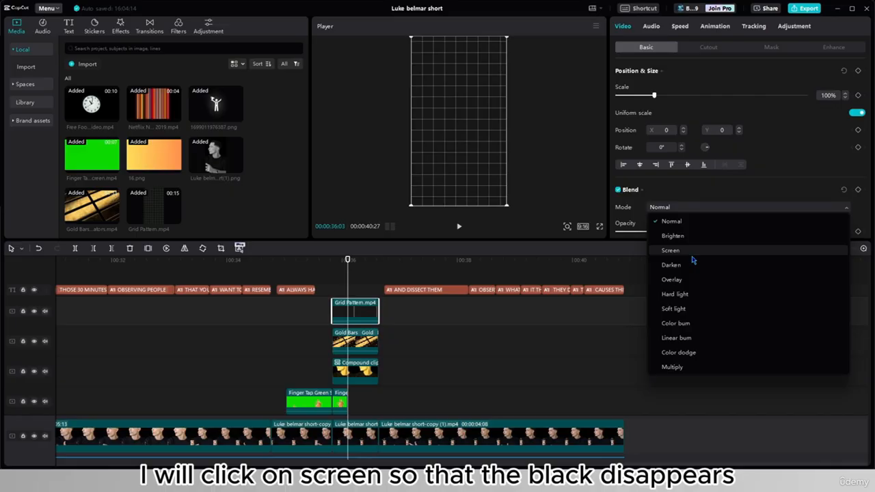
click(690, 251)
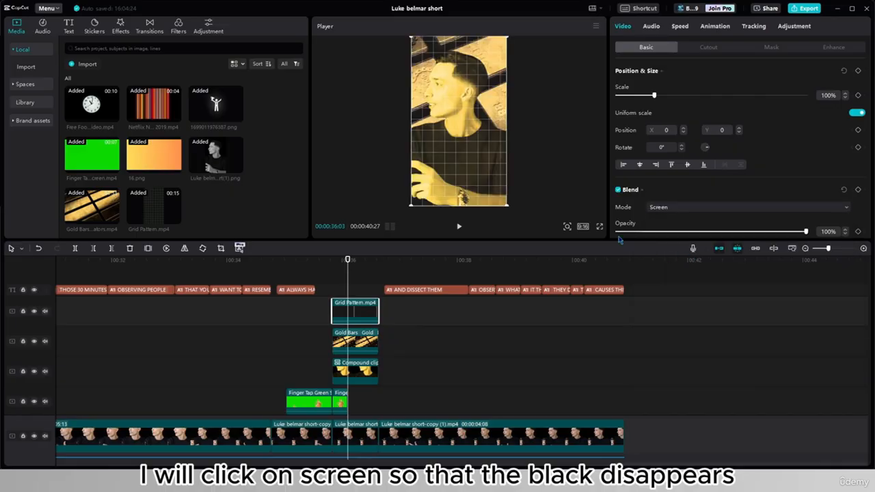
scroll(685, 193, down, 1)
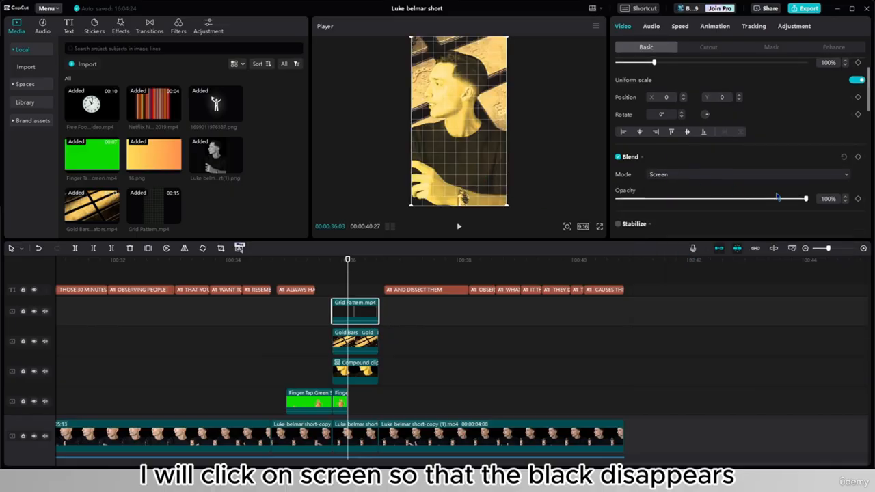
drag(804, 199, 726, 209)
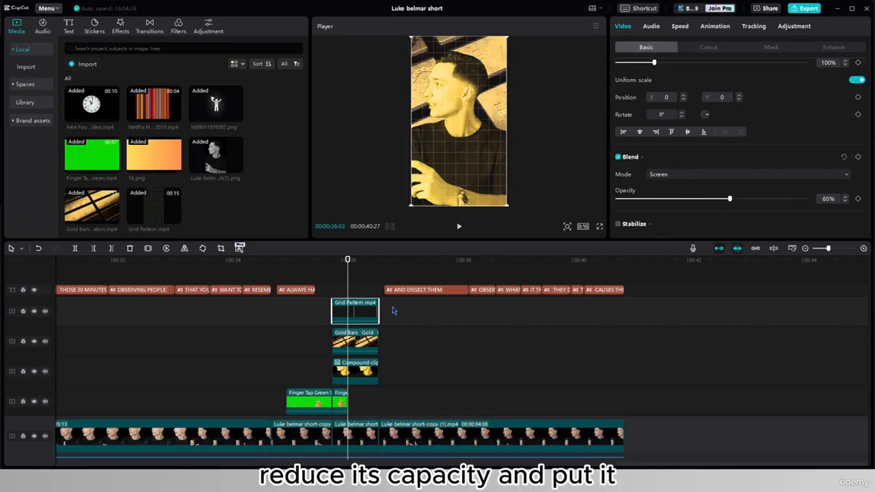
Move the Grid Pattern overlay to layer 4, between the gold speaker and the gold bars
scroll(704, 226, down, 5)
scroll(701, 222, down, 4)
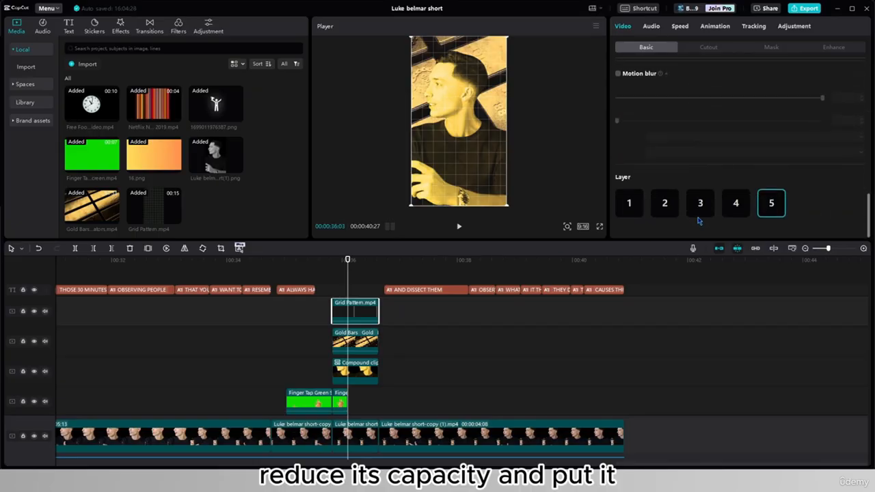
click(734, 203)
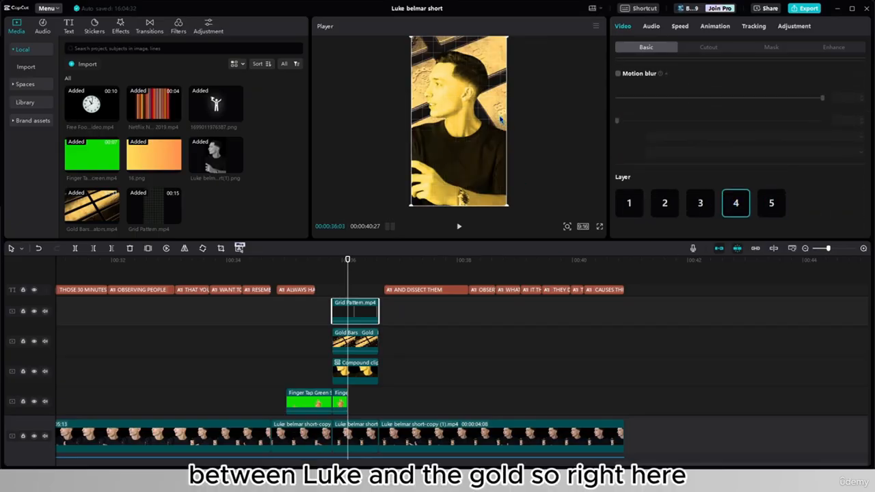
click(356, 287)
click(345, 286)
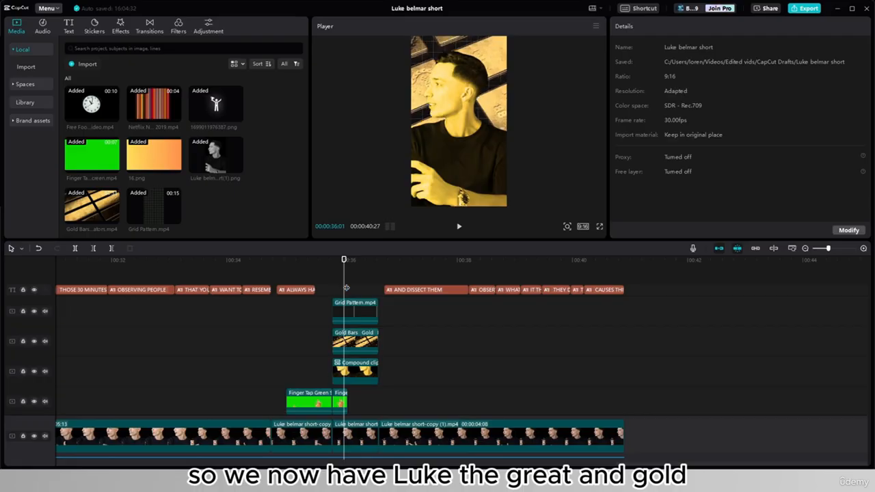
Apply the Blur lens effect to the gold bars clip with a blur of 19 and preview it
click(373, 338)
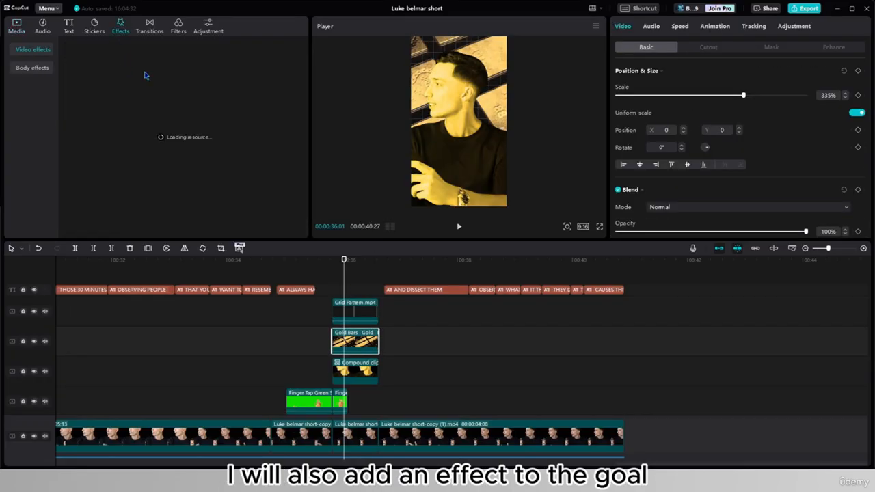
drag(271, 164, 345, 340)
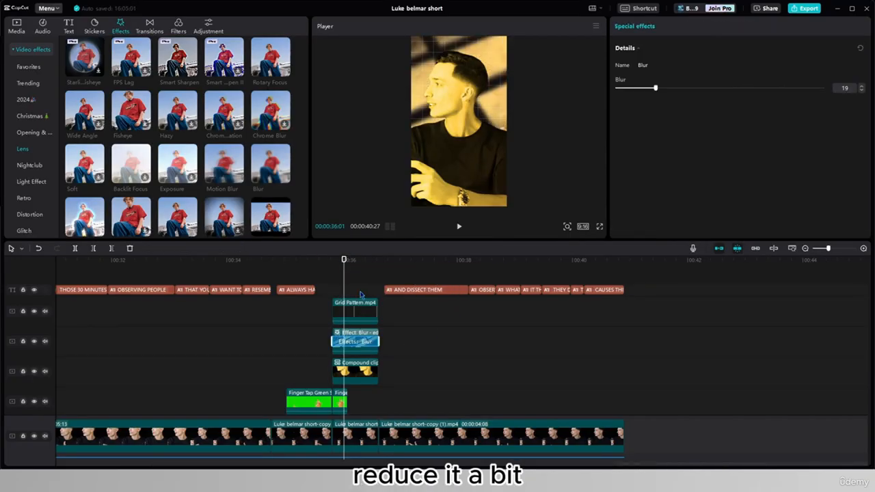
click(305, 335)
click(459, 227)
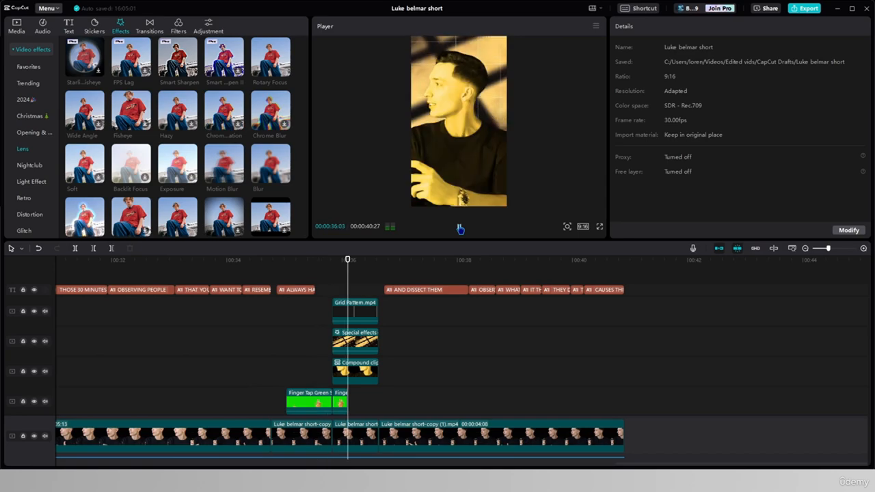
Freeze the Grid Pattern clip, remove its moving parts and fit the freeze frame to the length of the gold bars clip
click(347, 311)
right_click(354, 311)
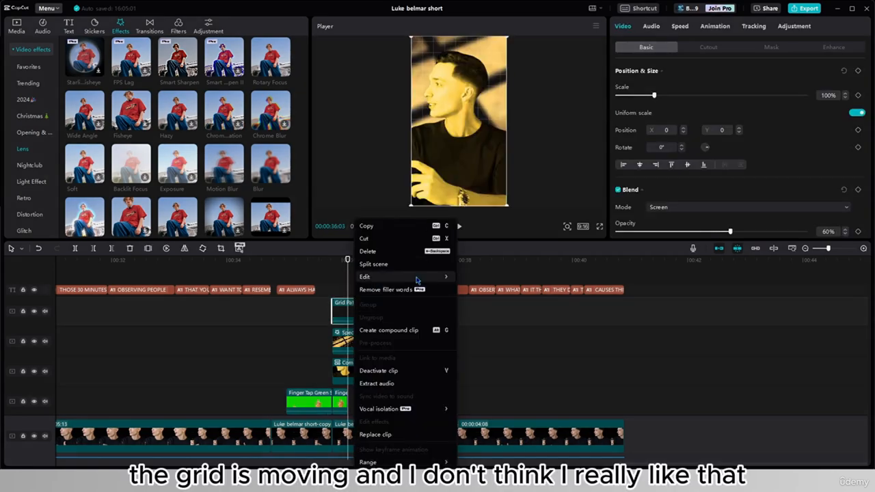
mouse_move(439, 277)
click(471, 276)
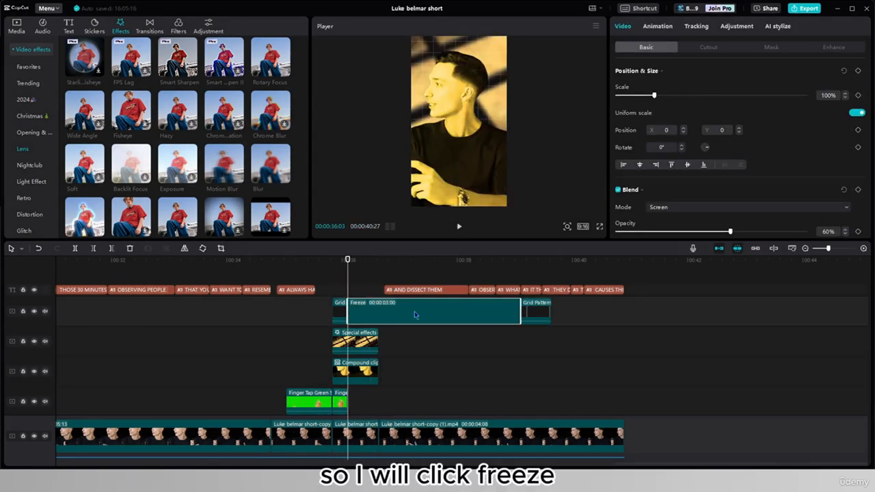
key(Delete)
drag(367, 315, 351, 314)
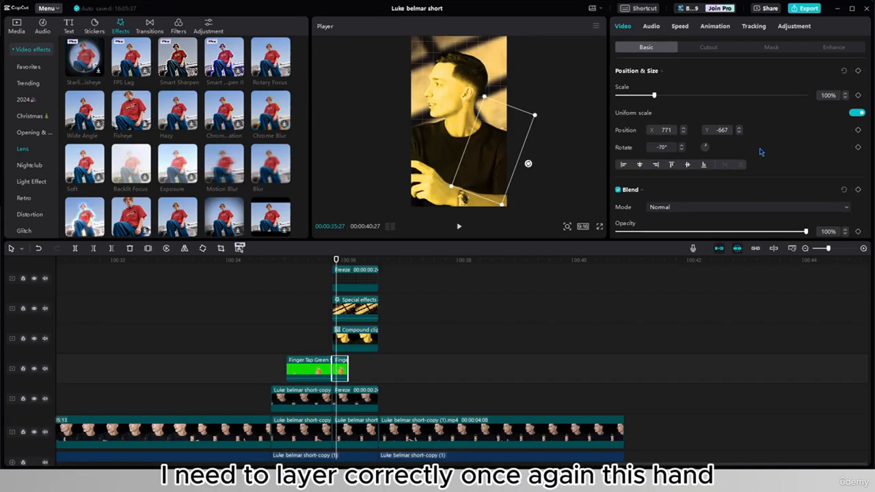
Set the second Finger Tap clip to layer 5, above the gold freeze overlays
scroll(757, 156, down, 10)
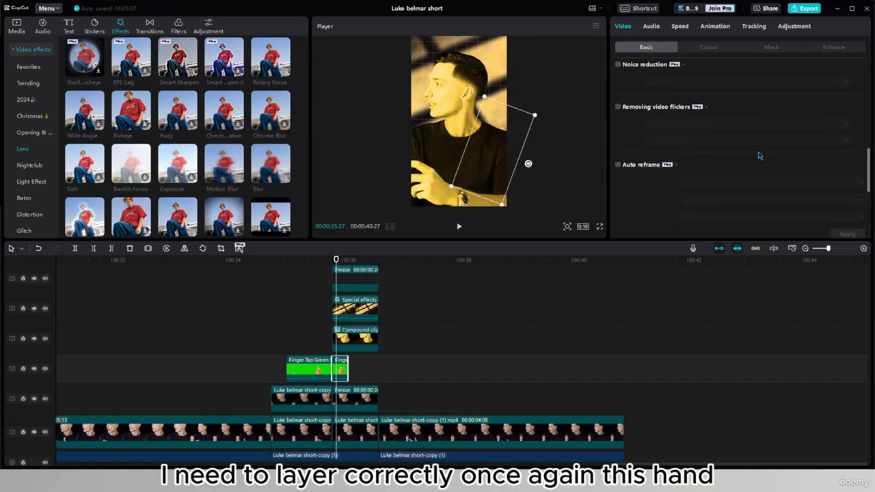
click(726, 209)
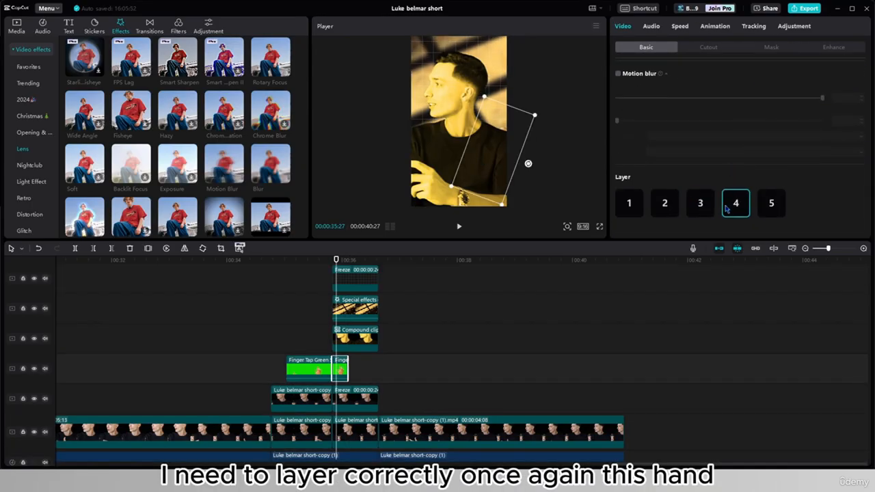
click(771, 211)
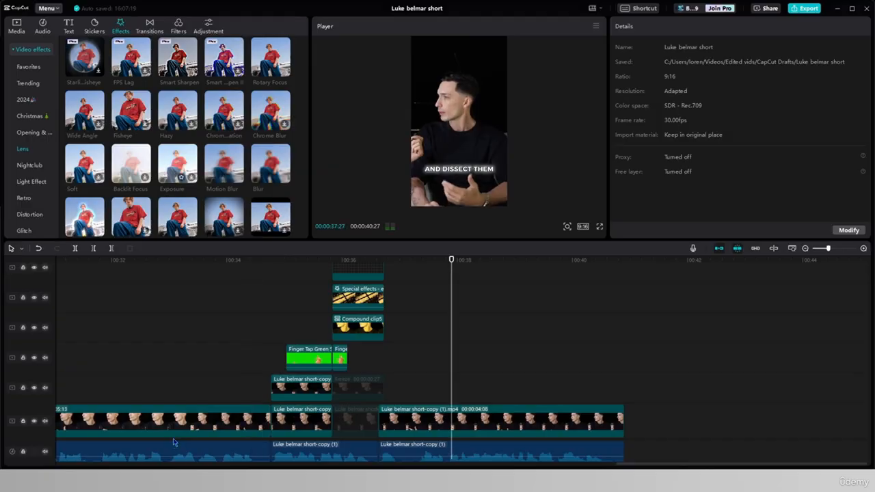
Play through the finished gold freeze section and go back to the "THOSE 30 MINUTES" part of the timeline
key(Escape)
key(space)
scroll(406, 358, up, 2)
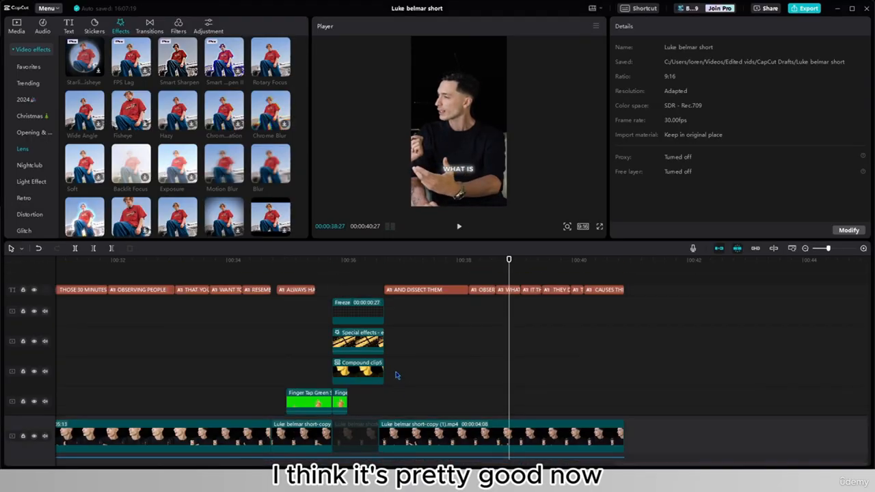
click(404, 374)
drag(404, 377, 377, 396)
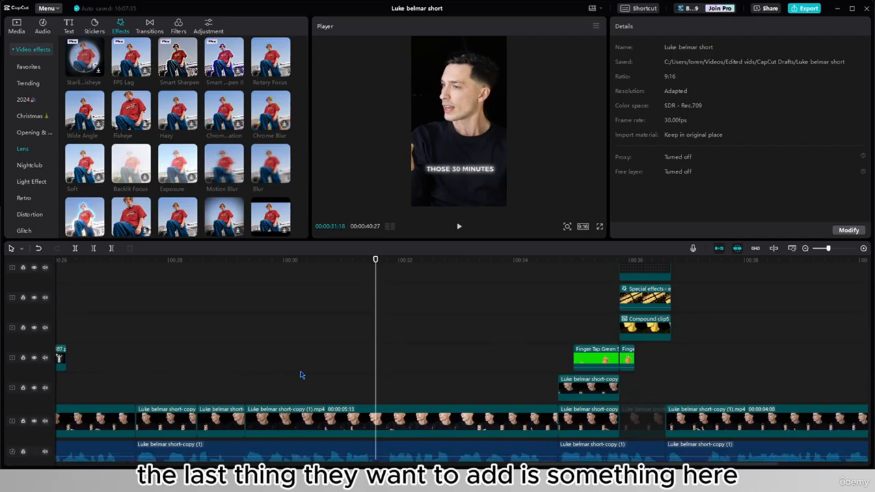
scroll(305, 362, down, 3)
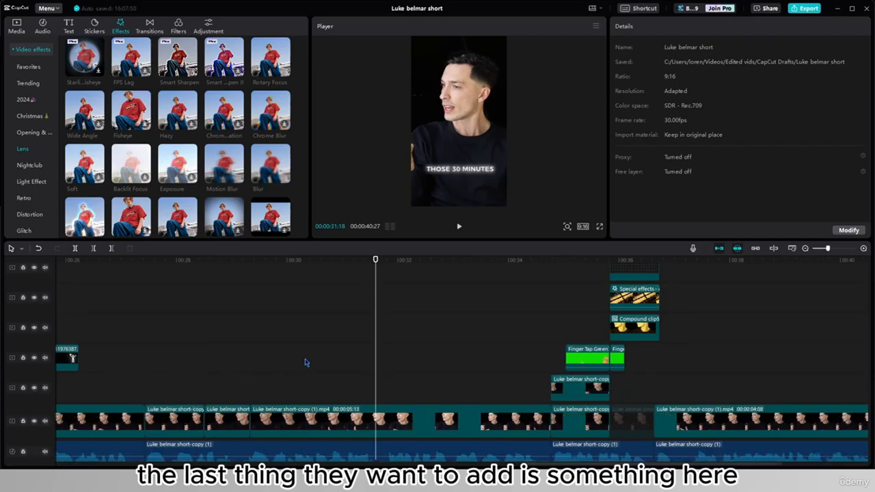
click(197, 358)
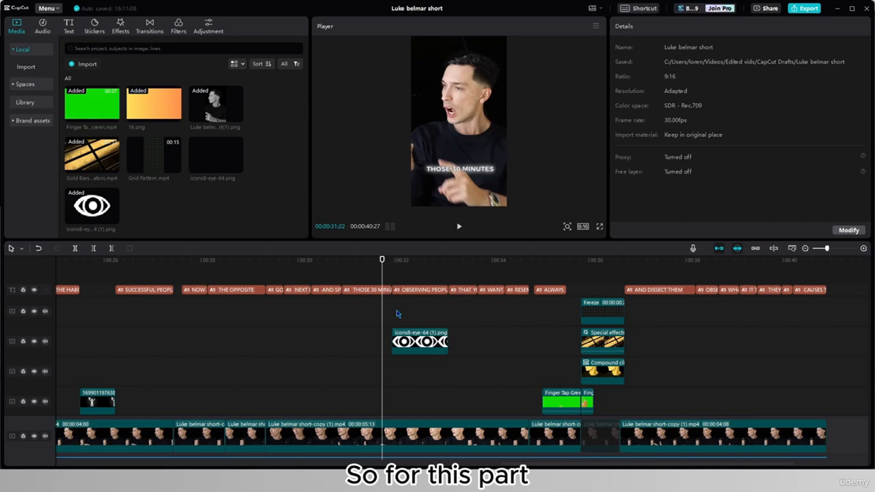
Play back the eye icon above the "OBSERVING PEOPLE" subtitle to check its placement and timing
click(394, 316)
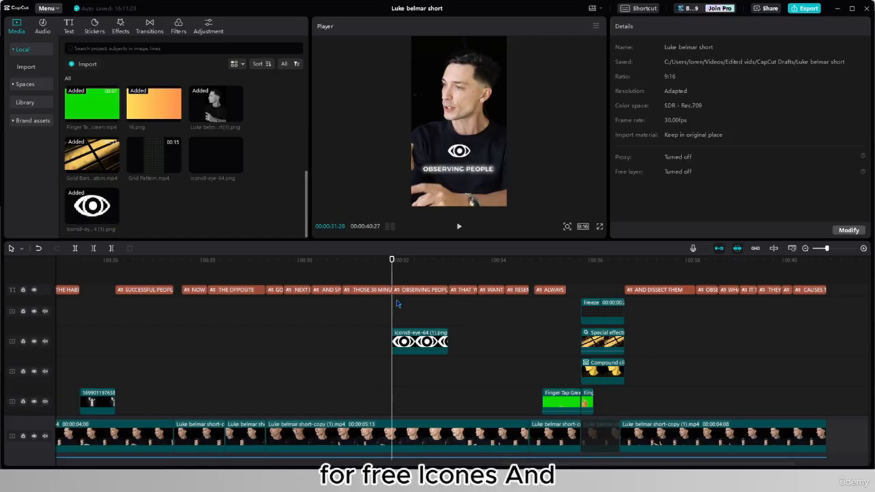
drag(391, 280, 361, 279)
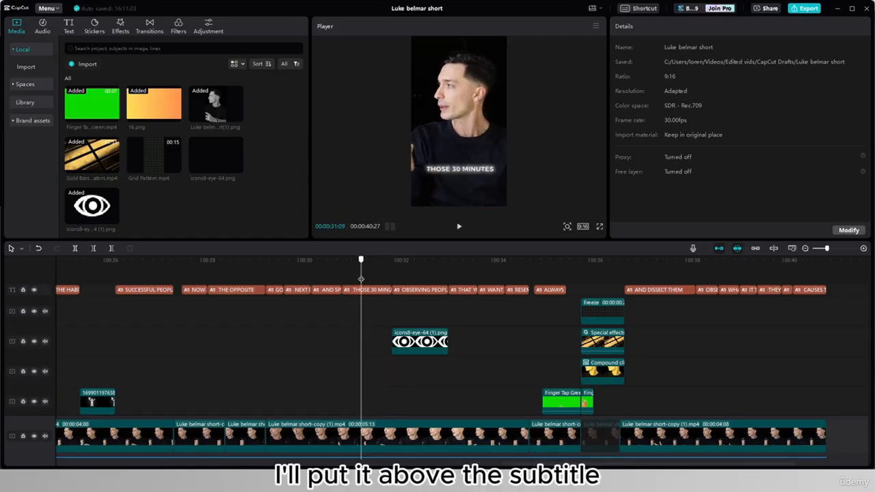
click(459, 226)
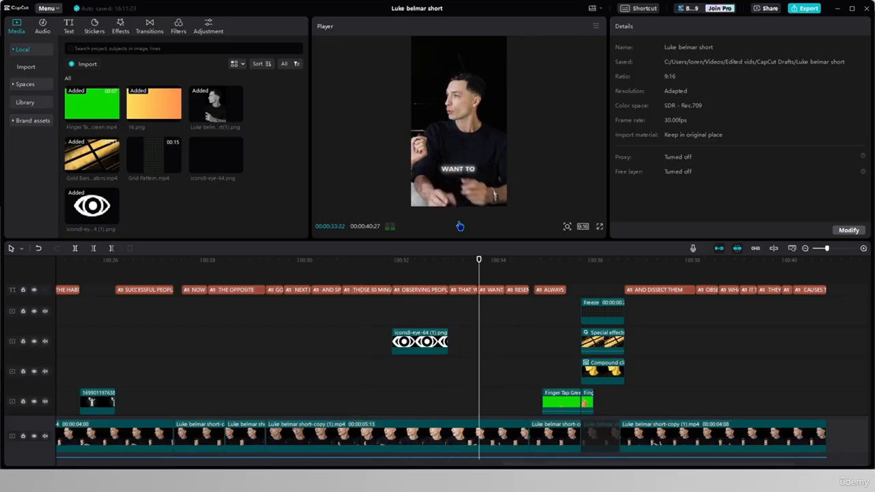
click(459, 226)
click(391, 316)
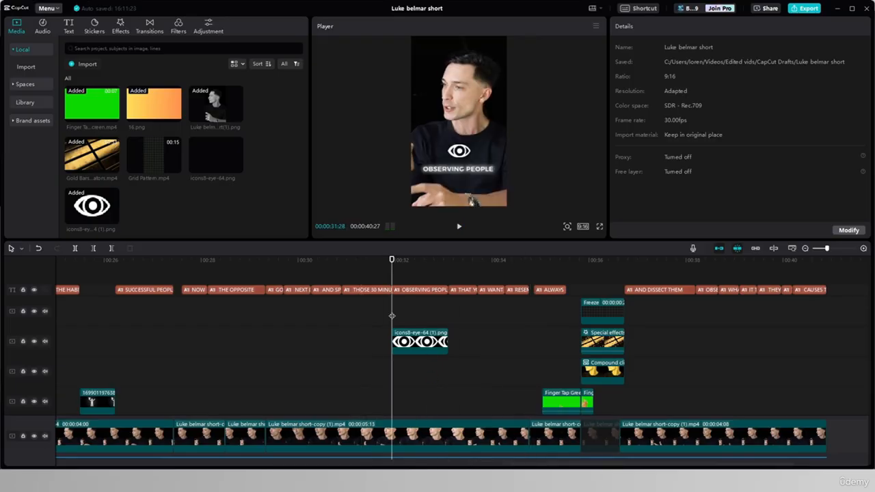